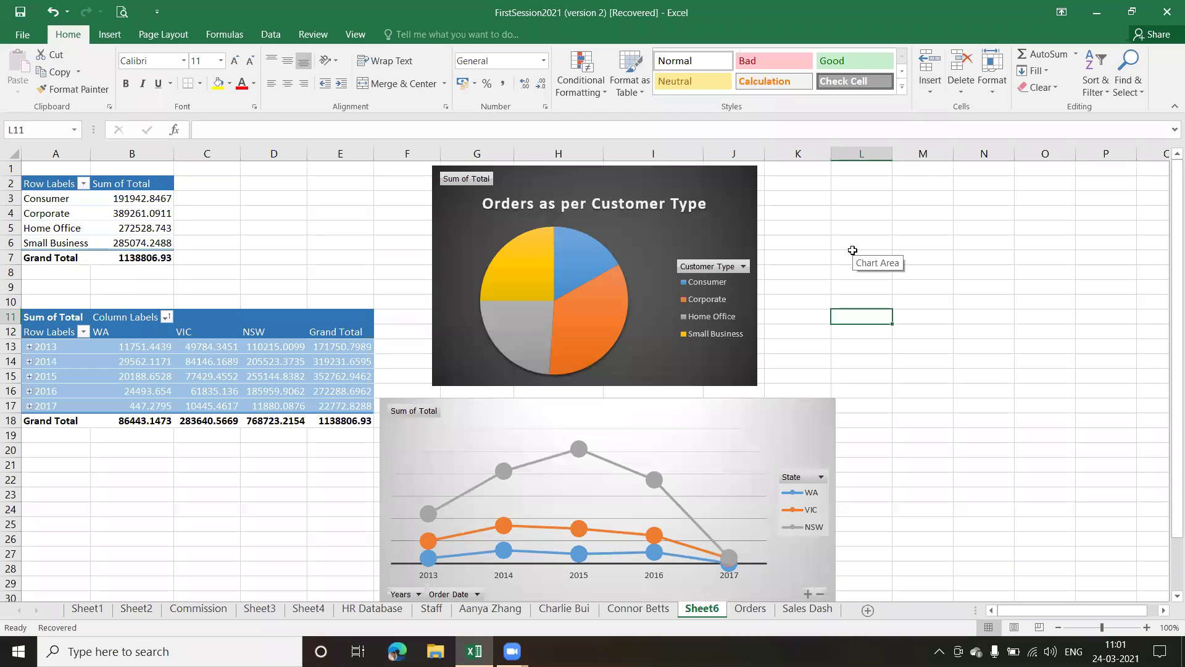
pyautogui.click(46, 201)
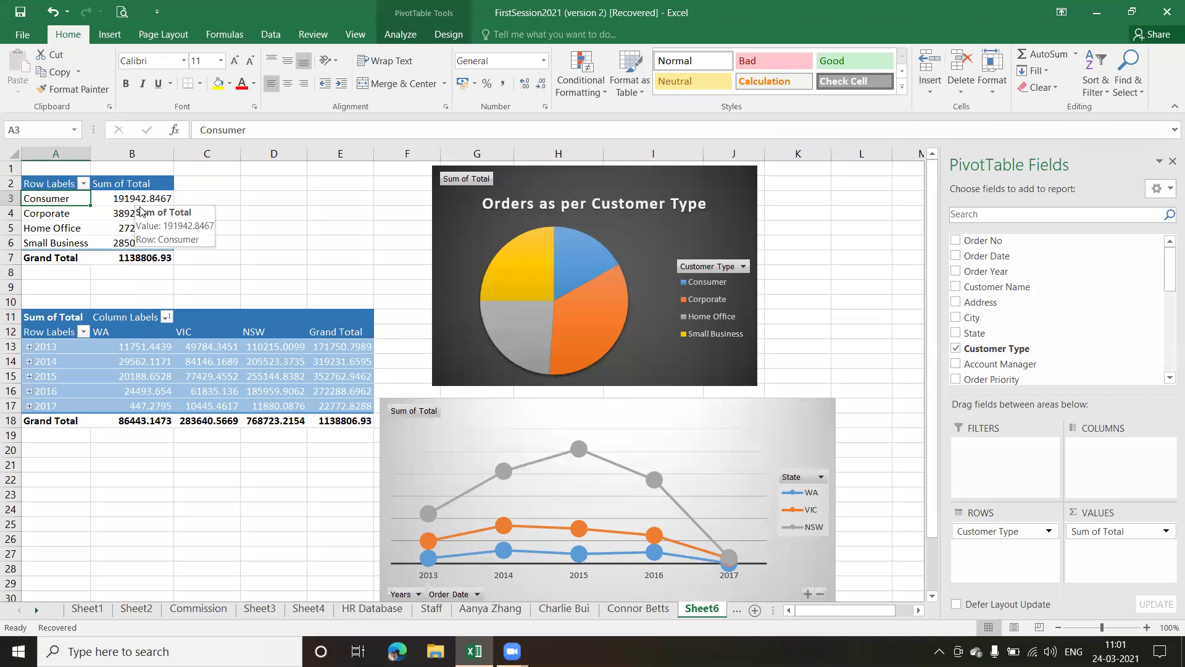
pyautogui.moveTo(129, 226)
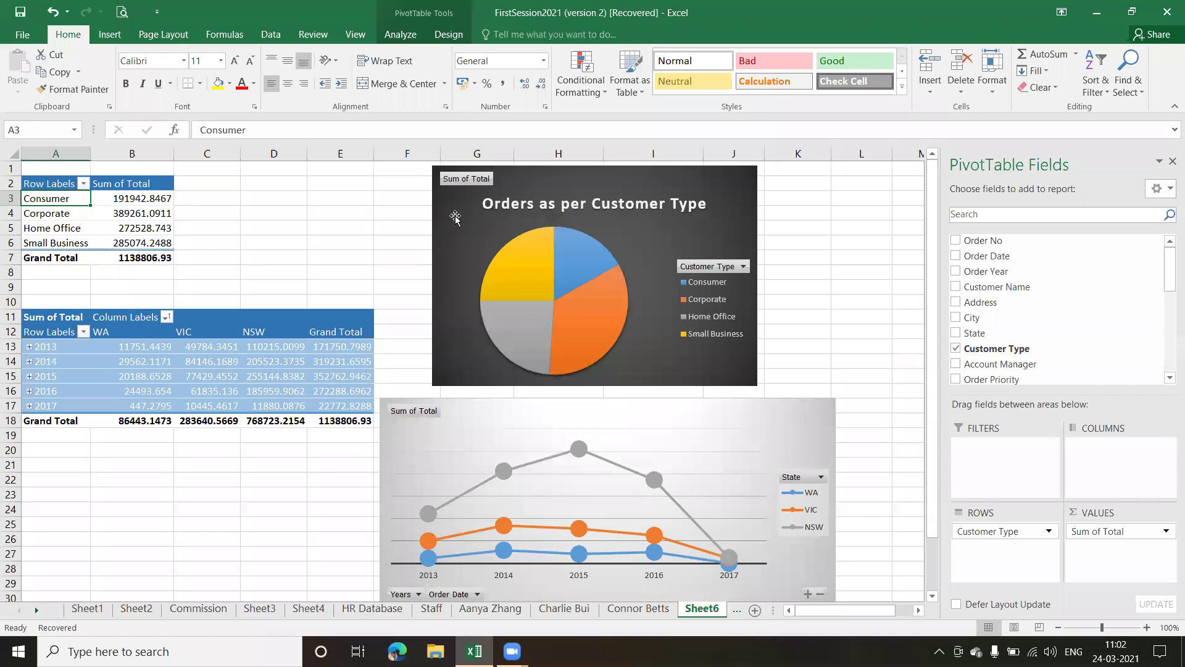
pyautogui.click(125, 361)
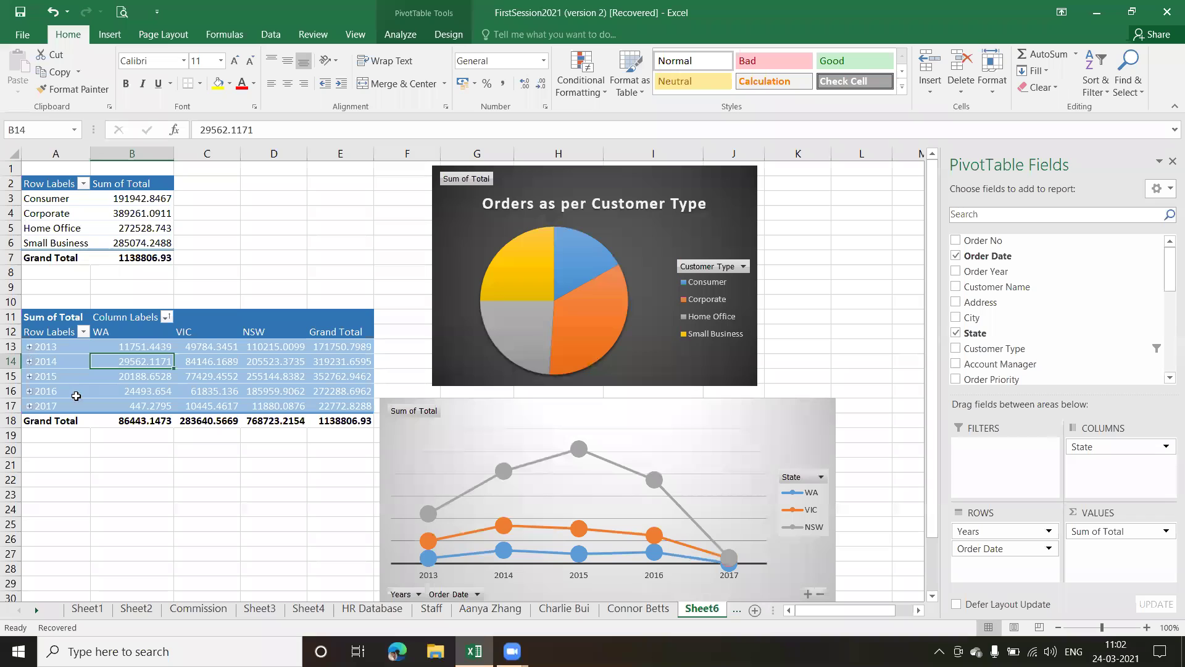
pyautogui.click(41, 347)
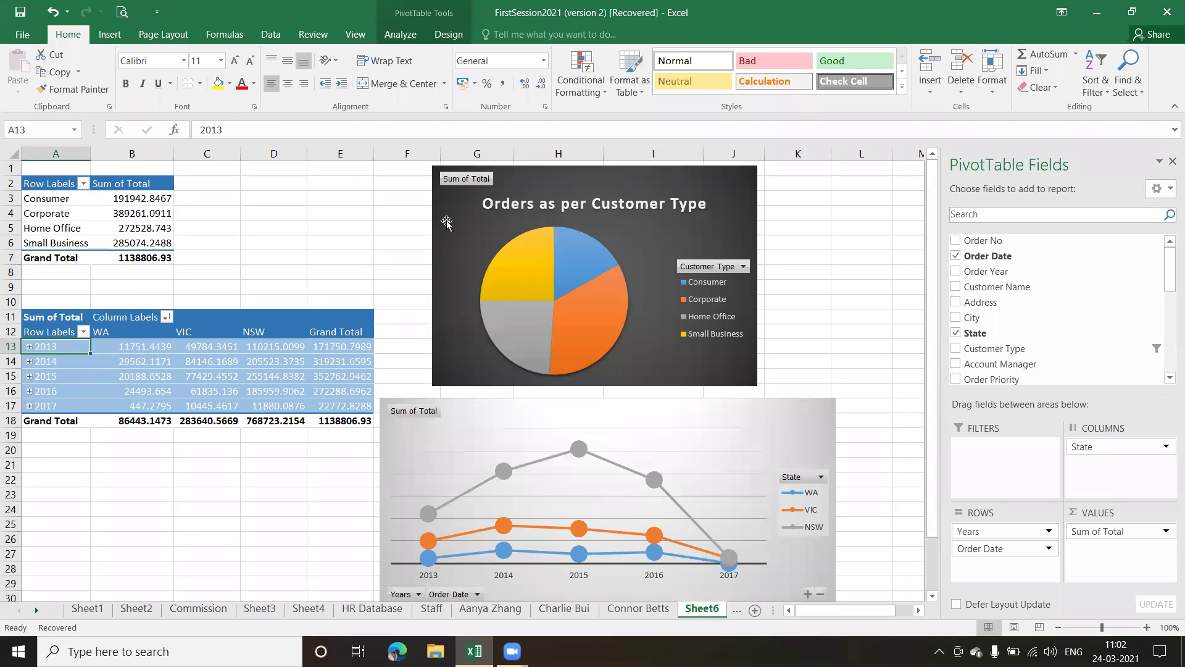
pyautogui.click(369, 223)
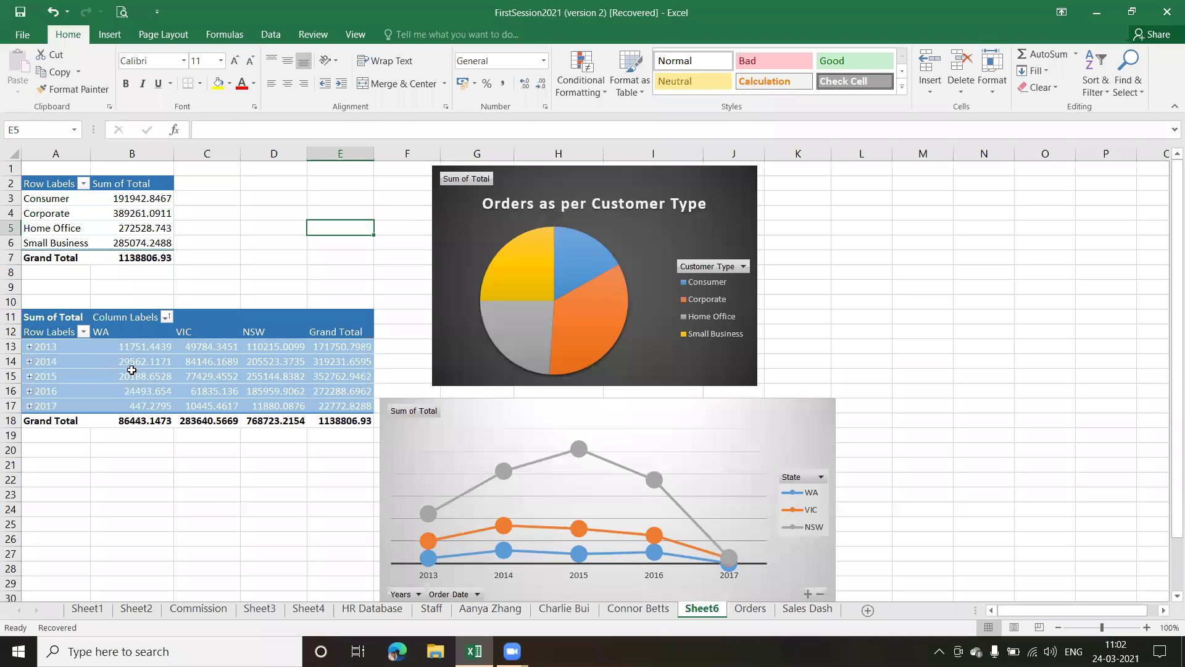
pyautogui.click(83, 332)
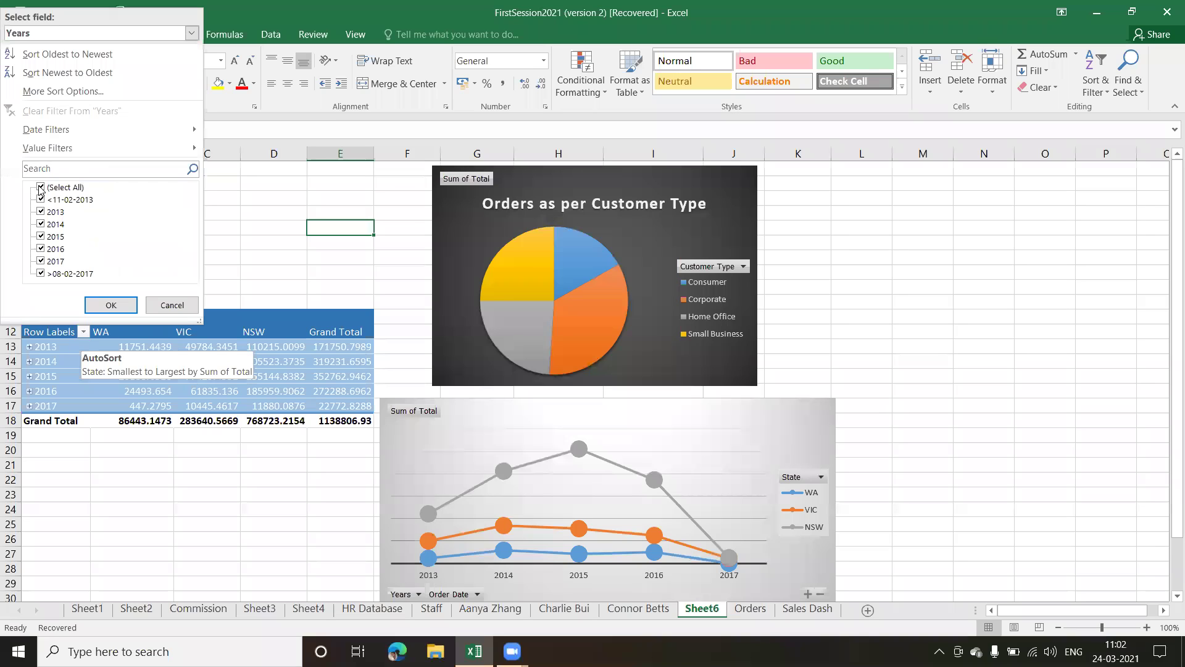
pyautogui.click(41, 187)
pyautogui.click(41, 236)
pyautogui.click(166, 306)
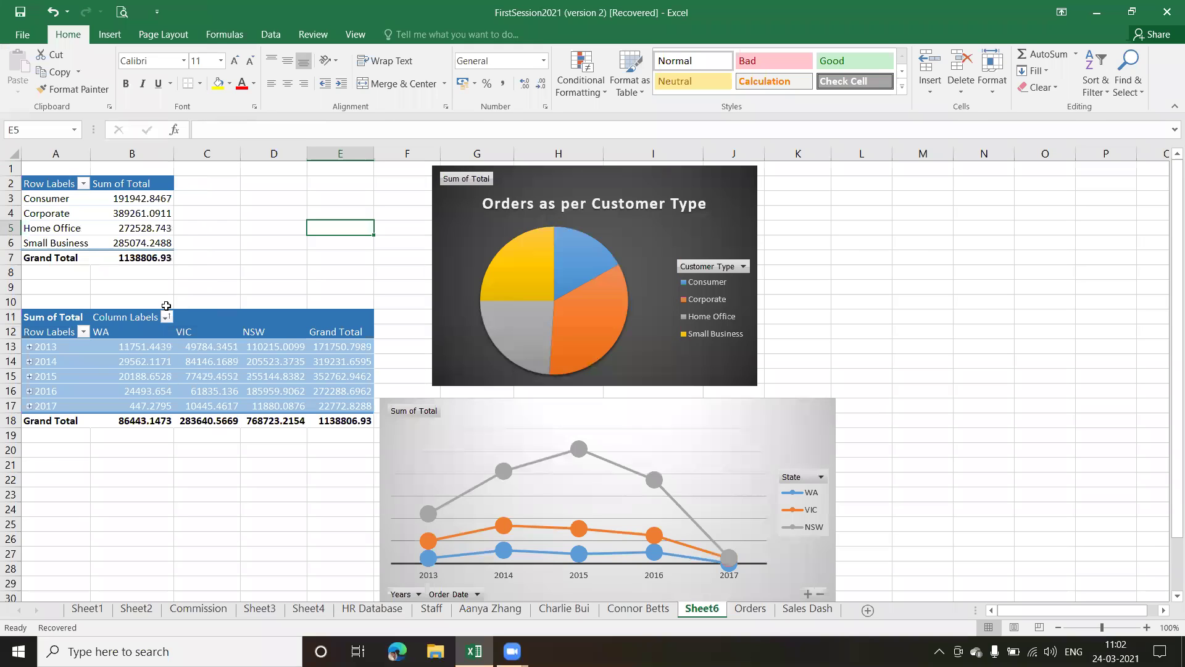
# - Filter the lower pivot table's row labels to 2015 only and clear the Years filter again
pyautogui.click(83, 332)
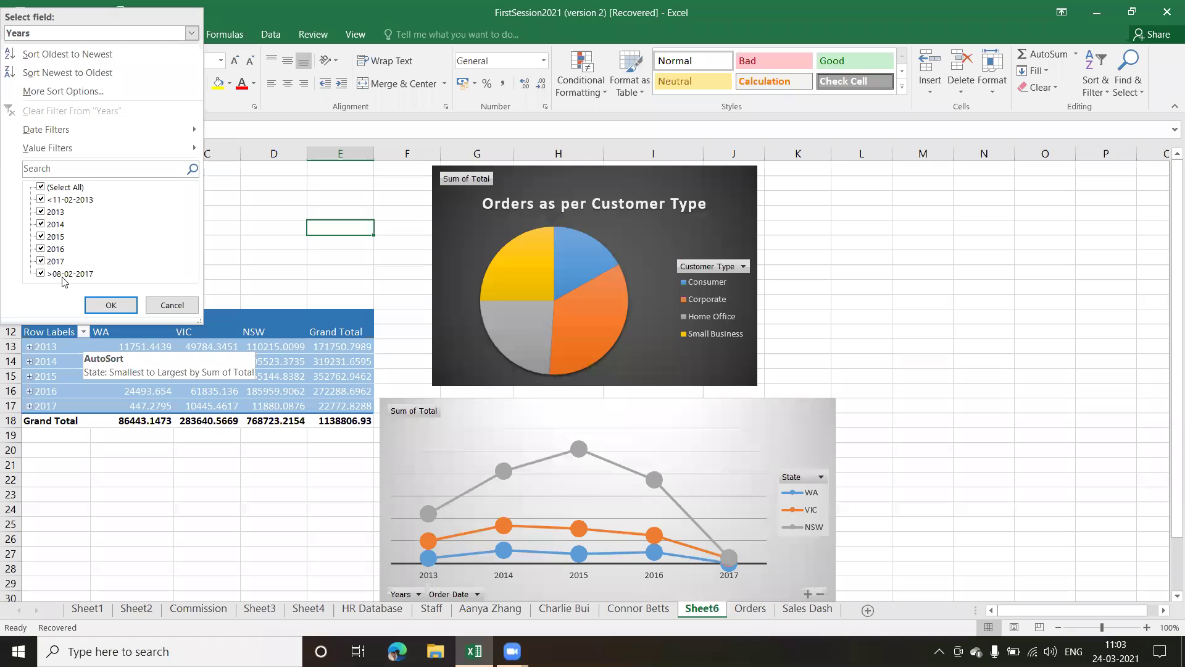
pyautogui.click(41, 187)
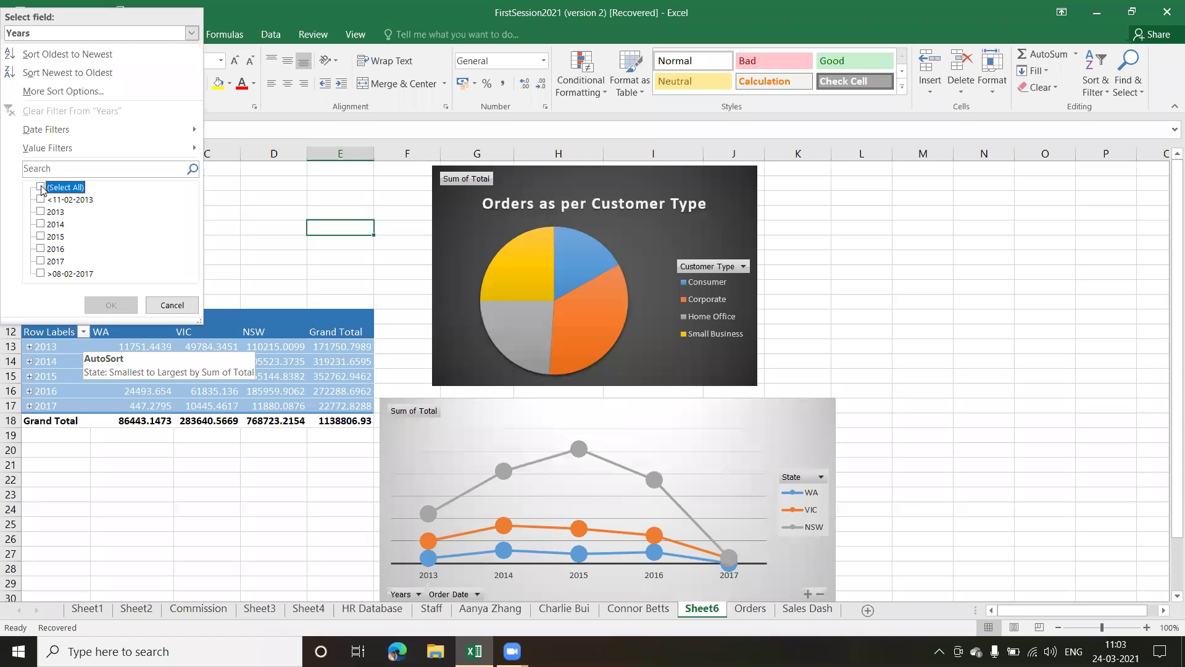
pyautogui.click(41, 237)
pyautogui.click(111, 305)
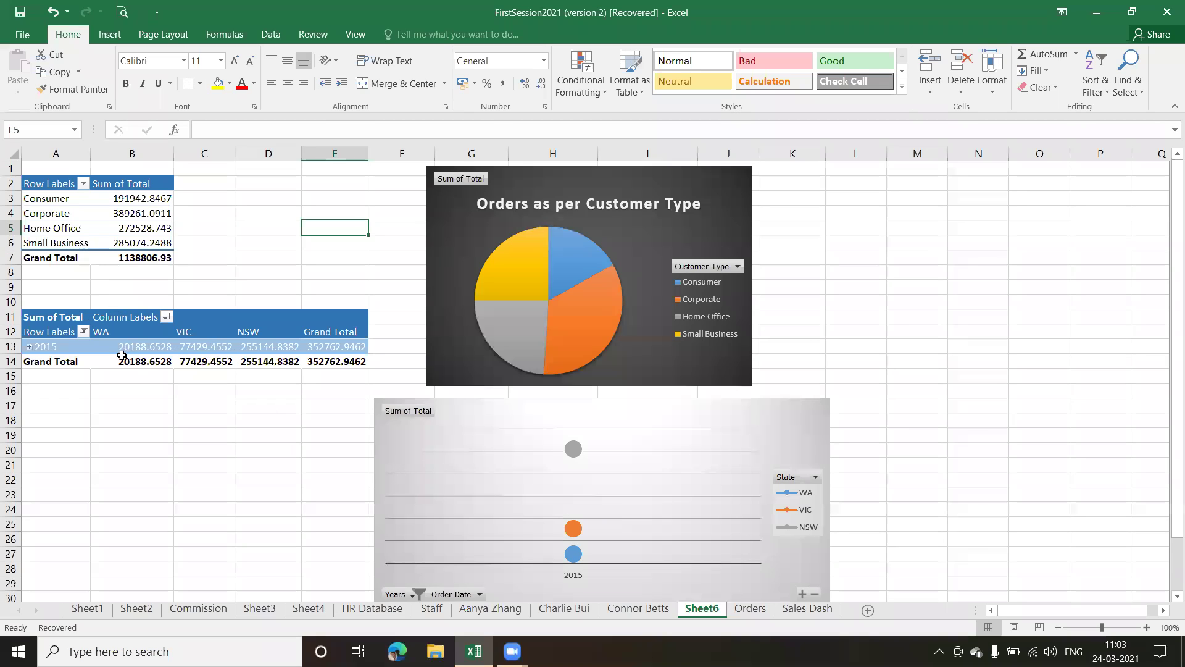
pyautogui.click(84, 332)
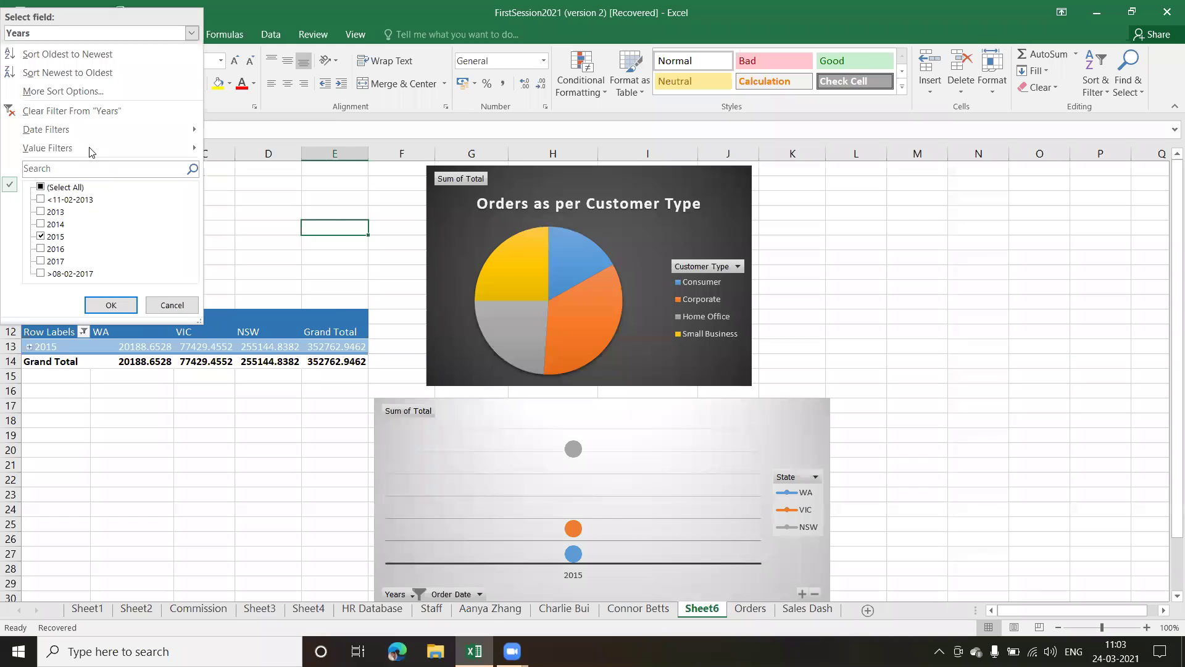
pyautogui.click(72, 113)
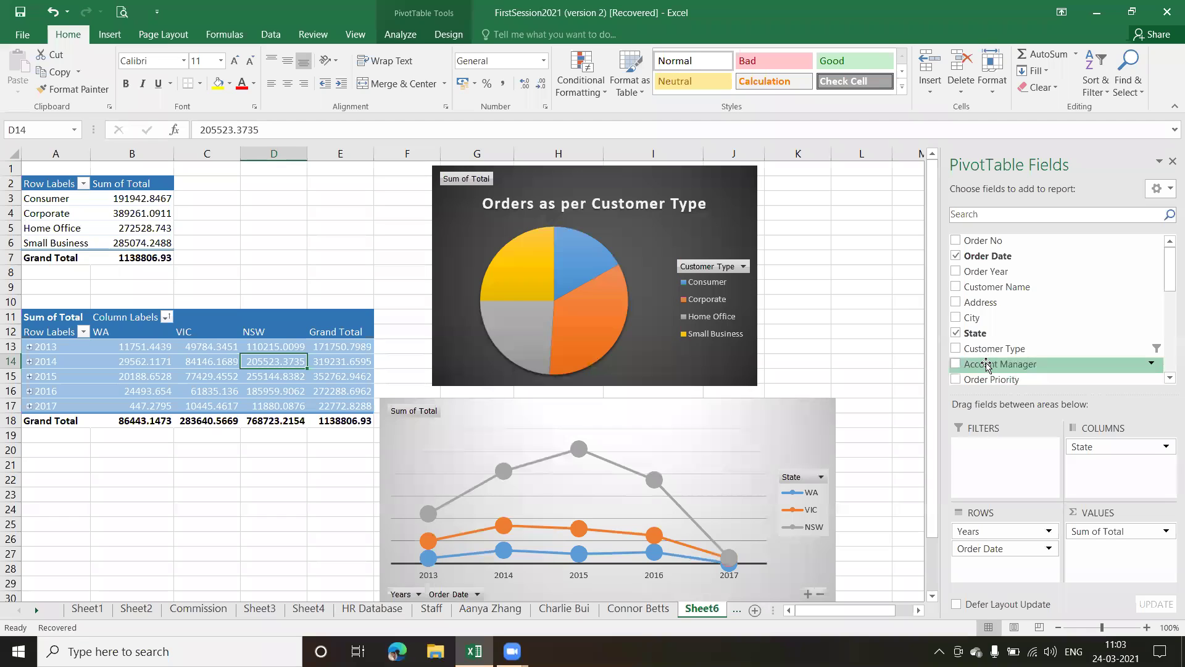
# - Add Account Manager as a report filter on the yearly pivot table and limit it to the first three managers listed
pyautogui.moveTo(988, 364); pyautogui.dragTo(1001, 463)
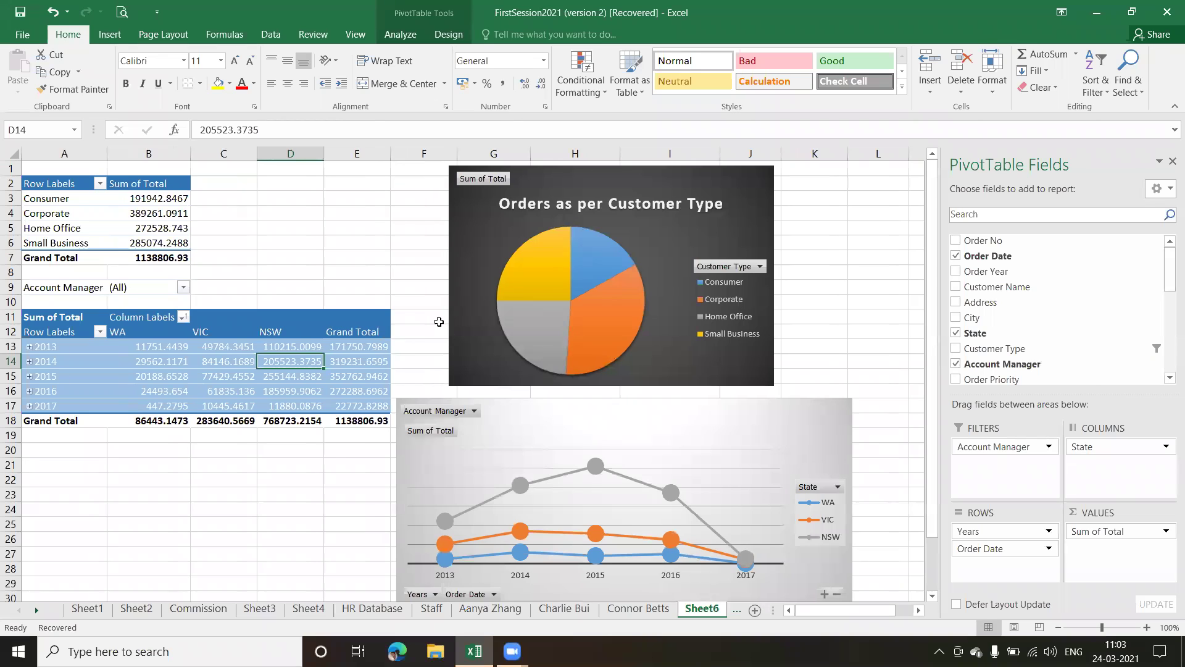
pyautogui.click(184, 287)
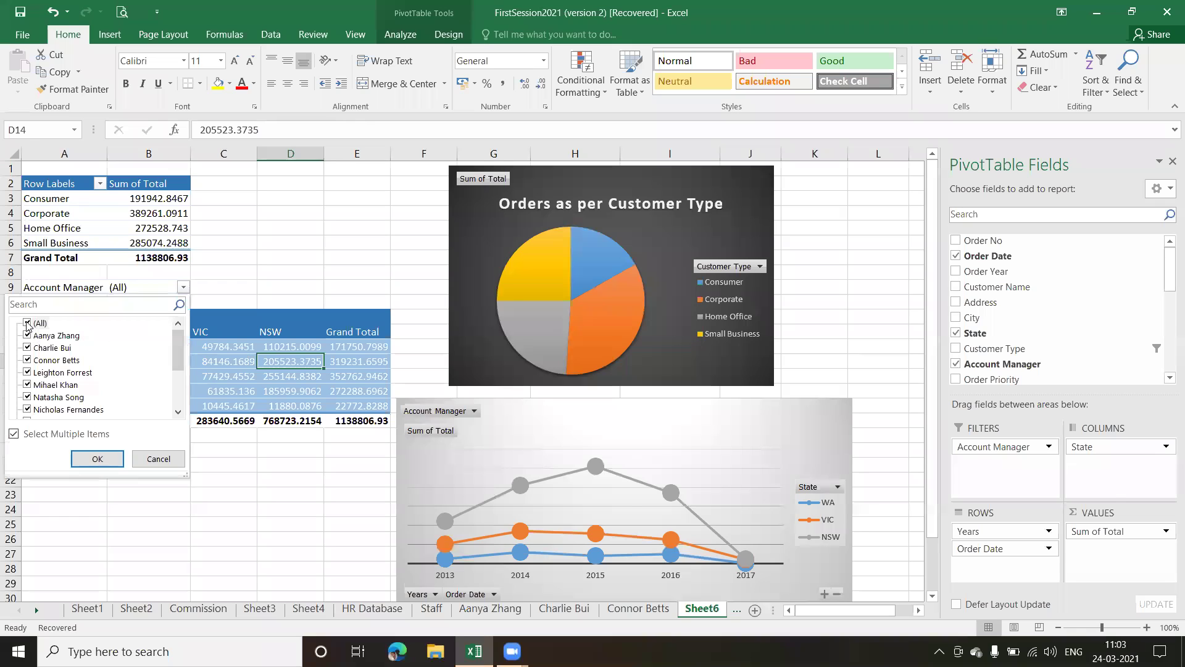
pyautogui.click(28, 323)
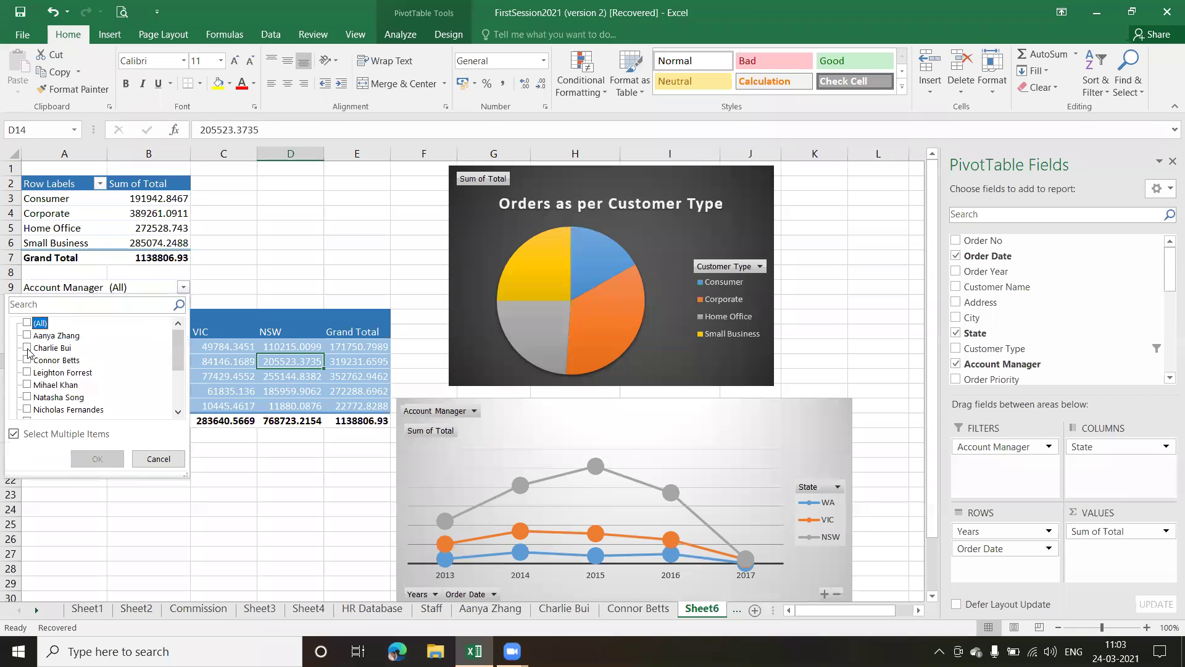
pyautogui.click(27, 348)
pyautogui.click(27, 337)
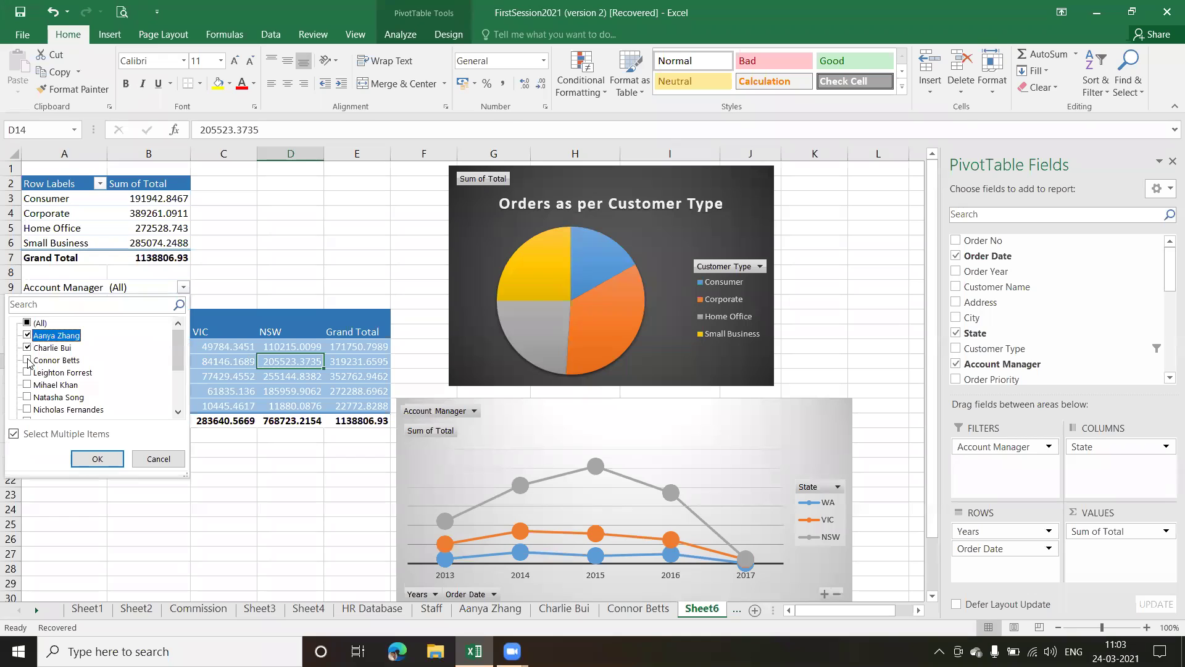
pyautogui.click(27, 359)
pyautogui.click(97, 459)
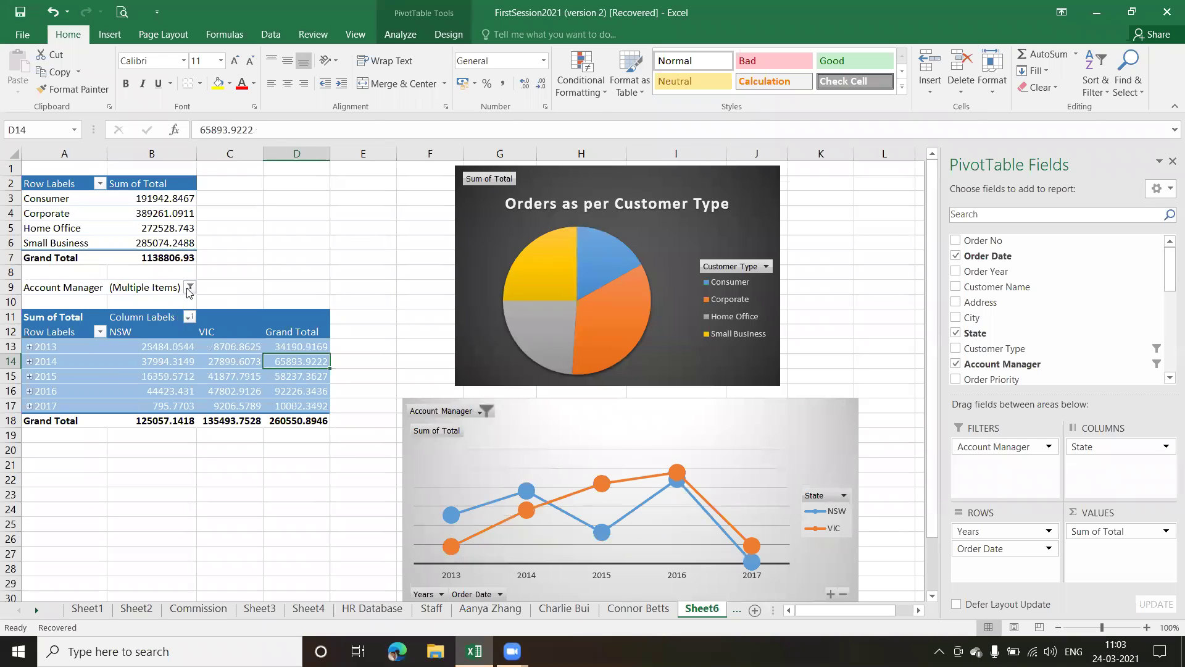
# - Remove the Account Manager field from the yearly pivot table's report filters
pyautogui.moveTo(1020, 447); pyautogui.dragTo(856, 307)
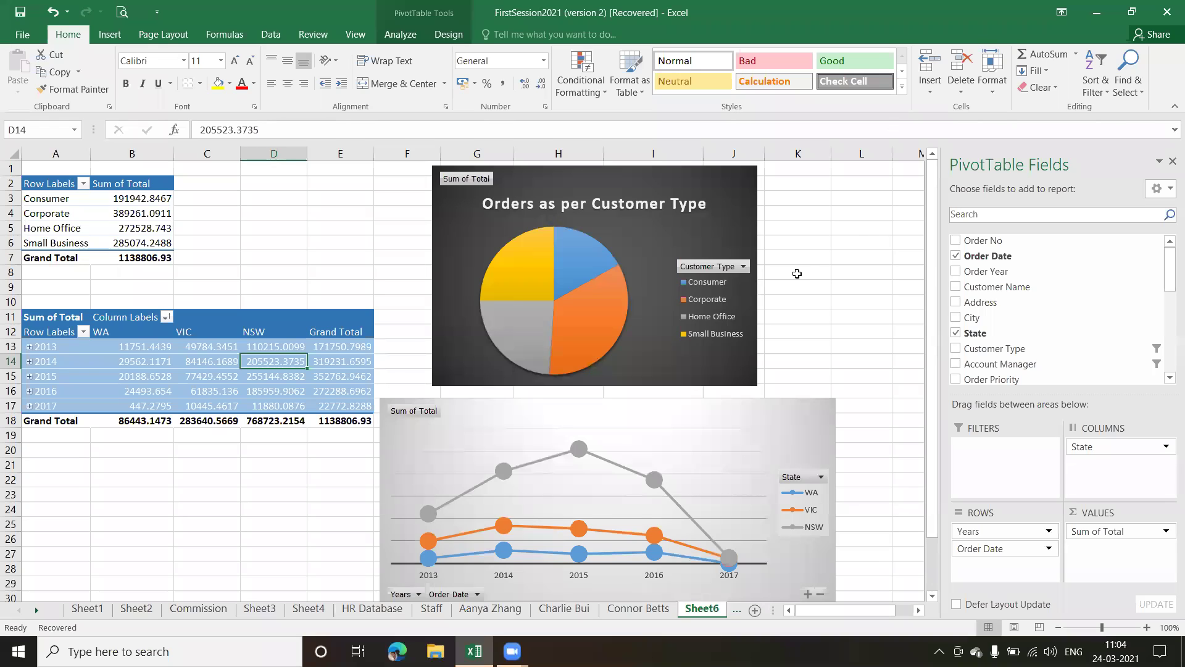
pyautogui.click(853, 234)
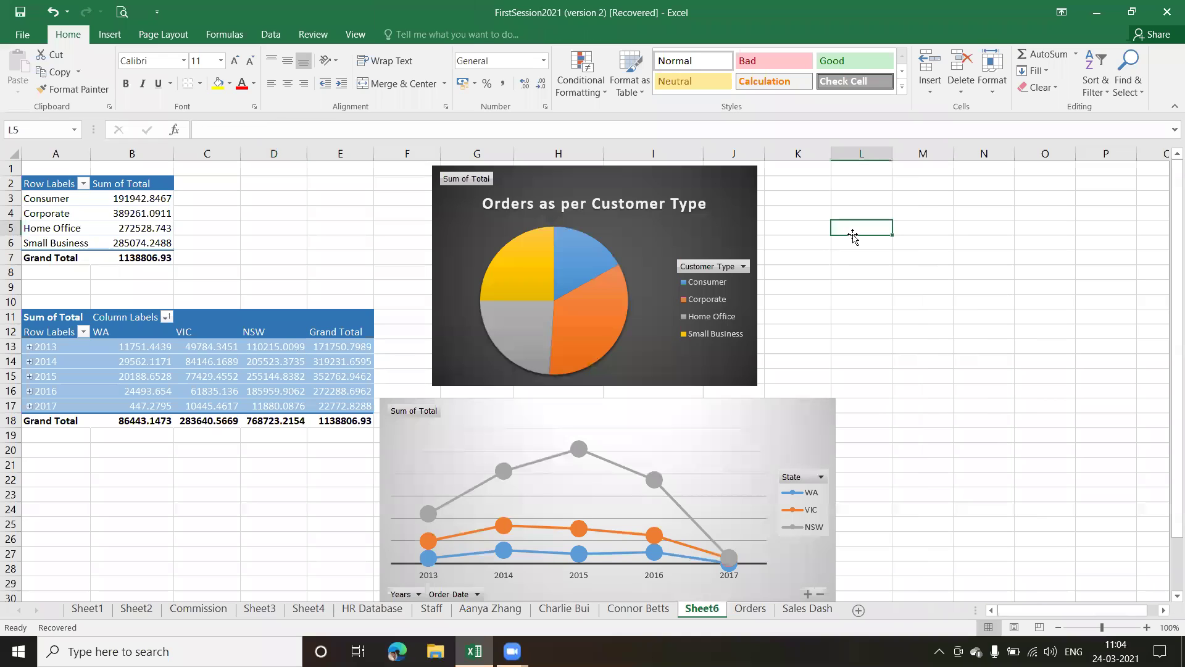
# - Insert slicers for State, Customer Type and Account Manager on the yearly pivot table
pyautogui.click(188, 361)
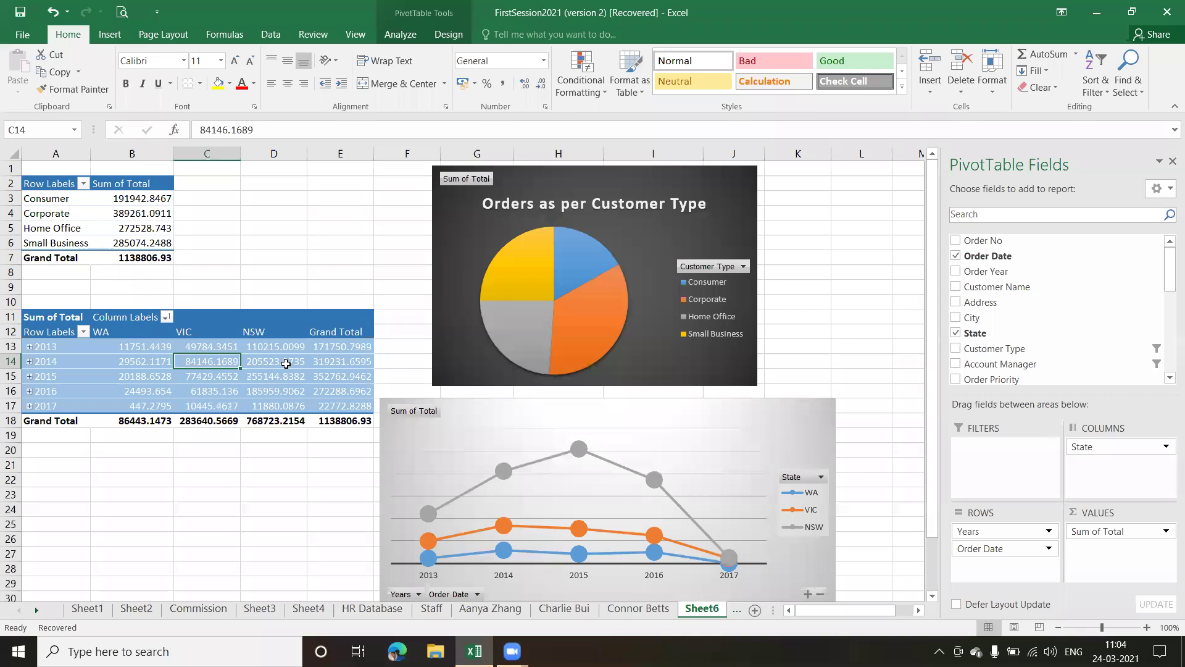
pyautogui.click(407, 40)
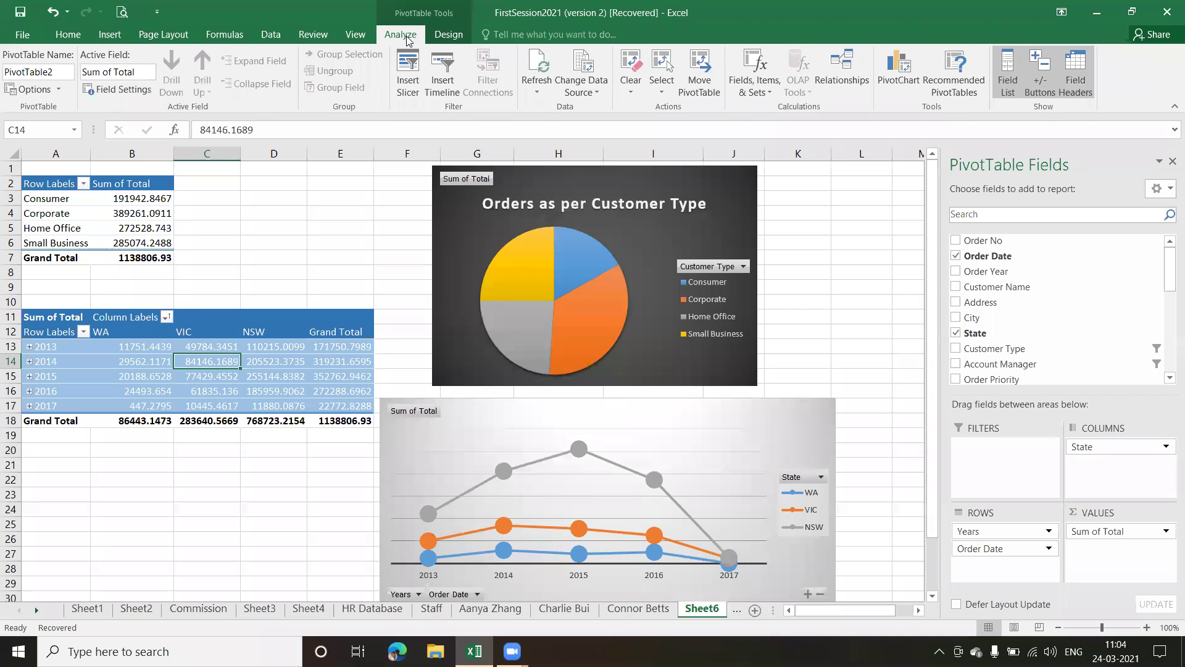
pyautogui.click(411, 80)
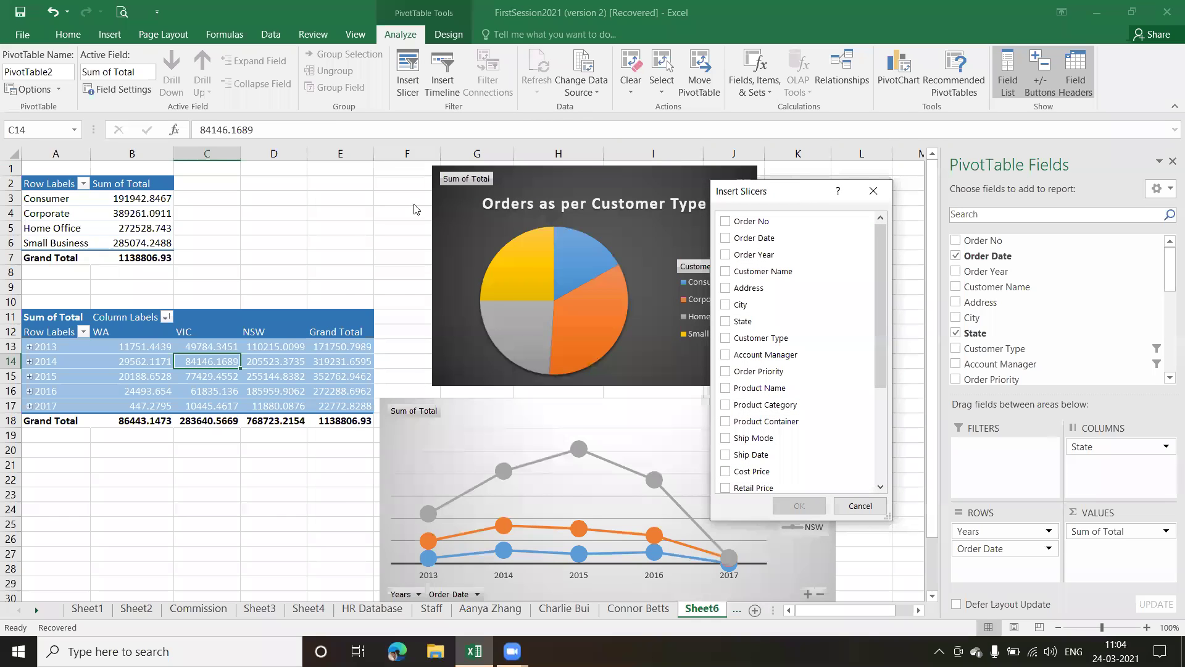
pyautogui.moveTo(801, 193); pyautogui.dragTo(415, 209)
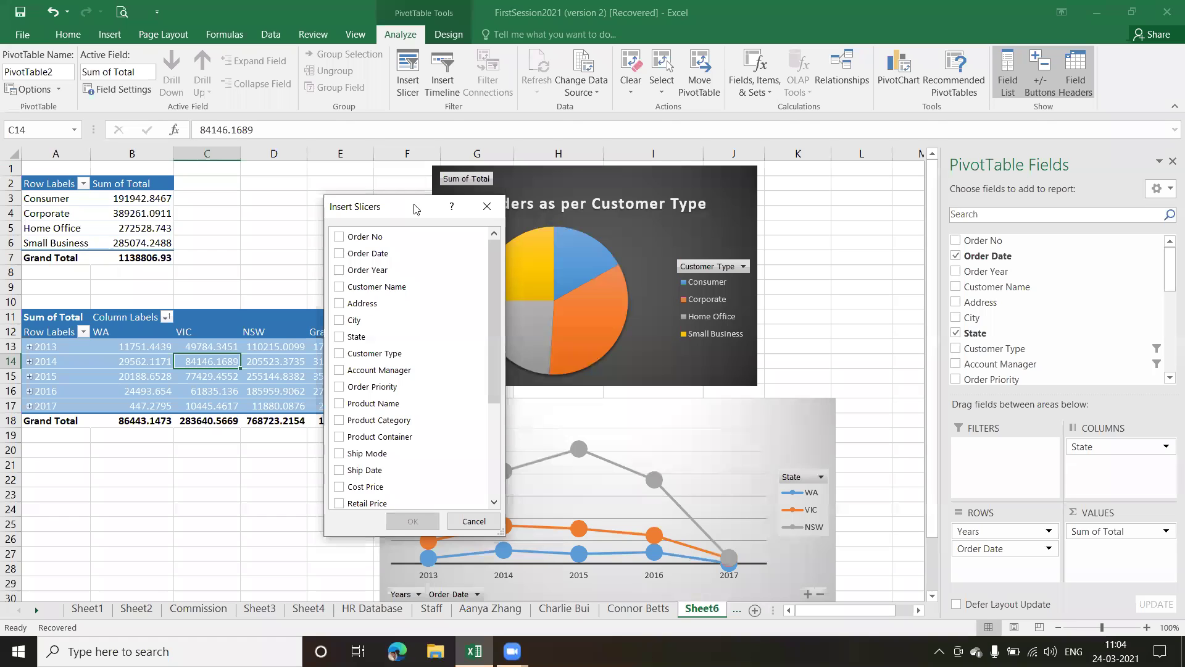
pyautogui.moveTo(495, 262)
pyautogui.mouseDown()
pyautogui.moveTo(494, 396)
pyautogui.moveTo(498, 248)
pyautogui.mouseUp()
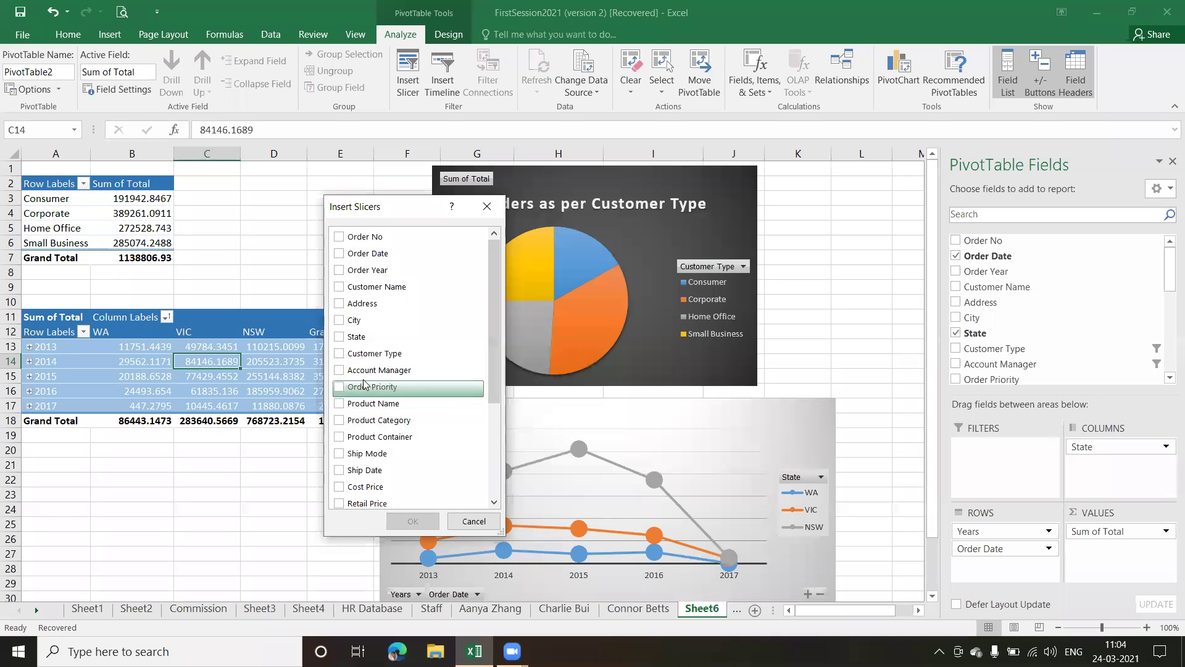
pyautogui.click(339, 338)
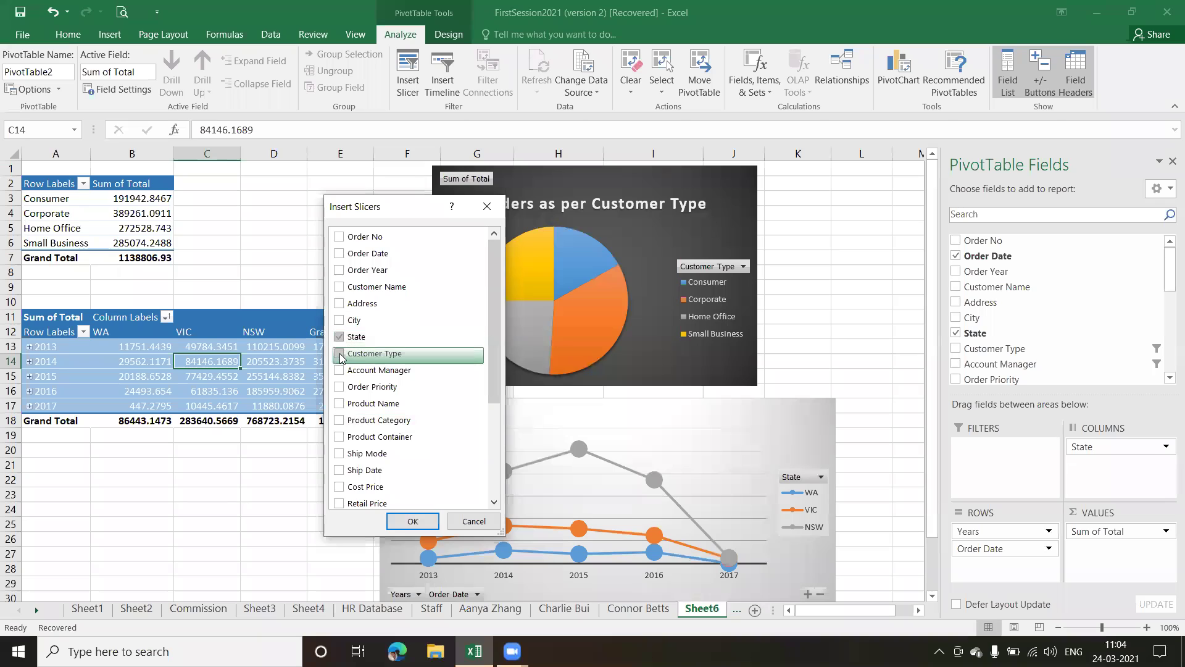
pyautogui.click(340, 354)
pyautogui.click(340, 370)
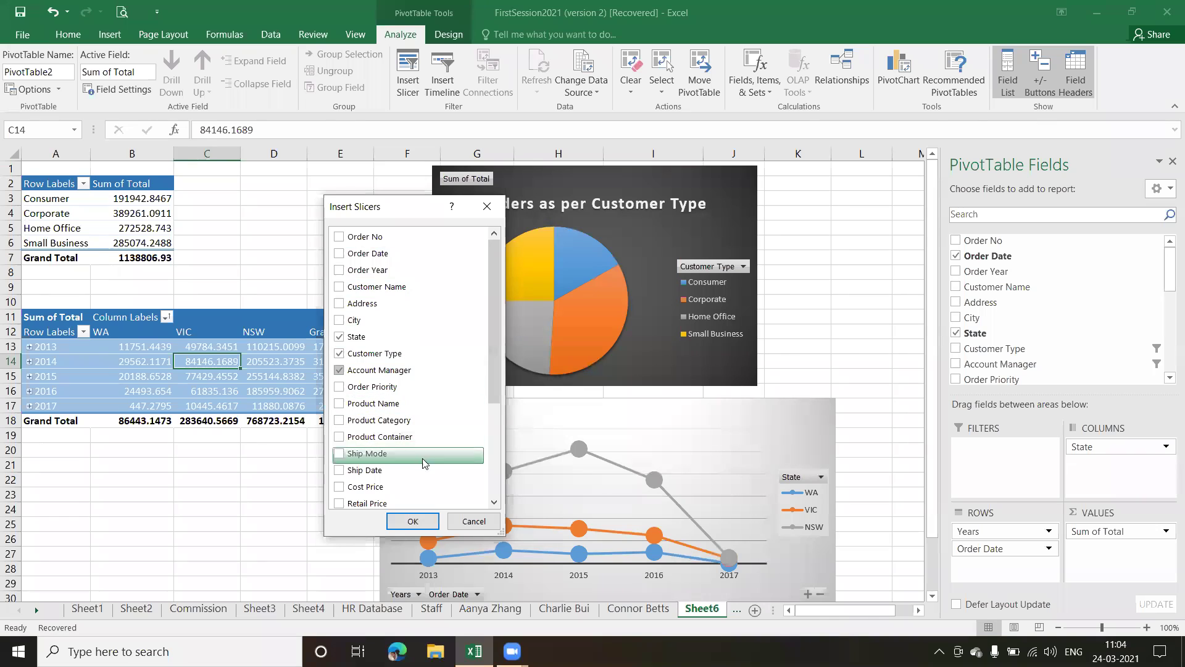
pyautogui.click(419, 521)
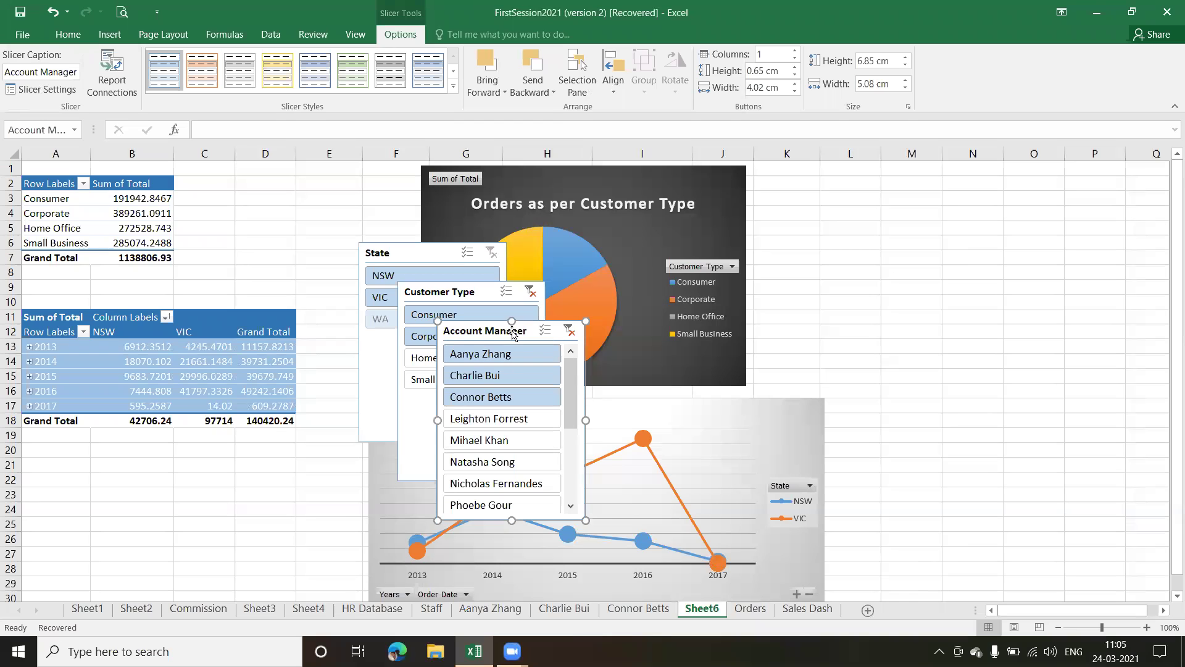
# - Arrange the slicers beside the charts, with Customer Type and Account Manager next to the pie chart and State below them
pyautogui.moveTo(512, 331); pyautogui.dragTo(1017, 216)
pyautogui.moveTo(473, 292); pyautogui.dragTo(853, 193)
pyautogui.moveTo(408, 253); pyautogui.dragTo(857, 433)
pyautogui.moveTo(1043, 460); pyautogui.dragTo(1028, 442)
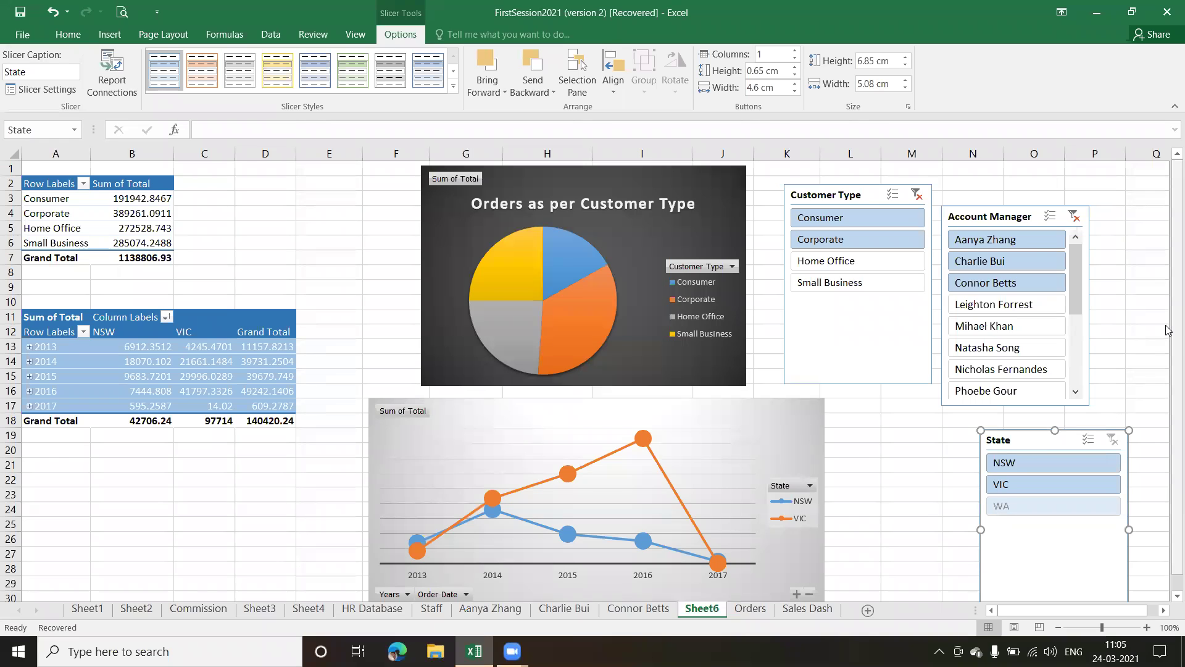
pyautogui.scroll(-1, 1168, 346)
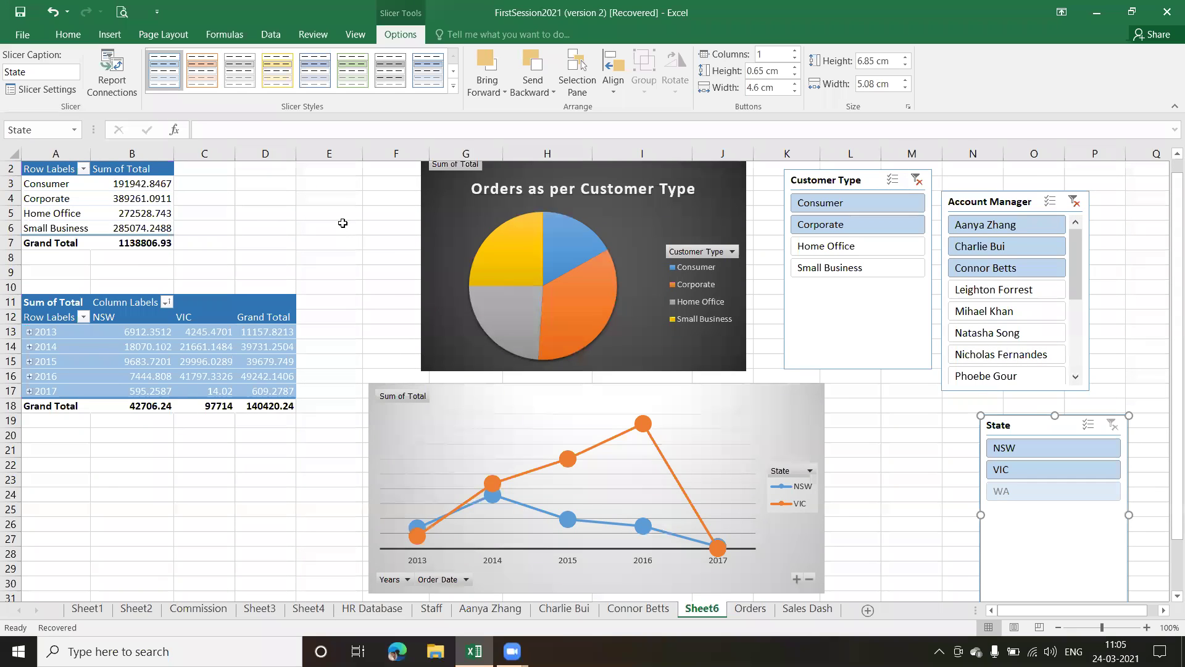
pyautogui.press('Escape')
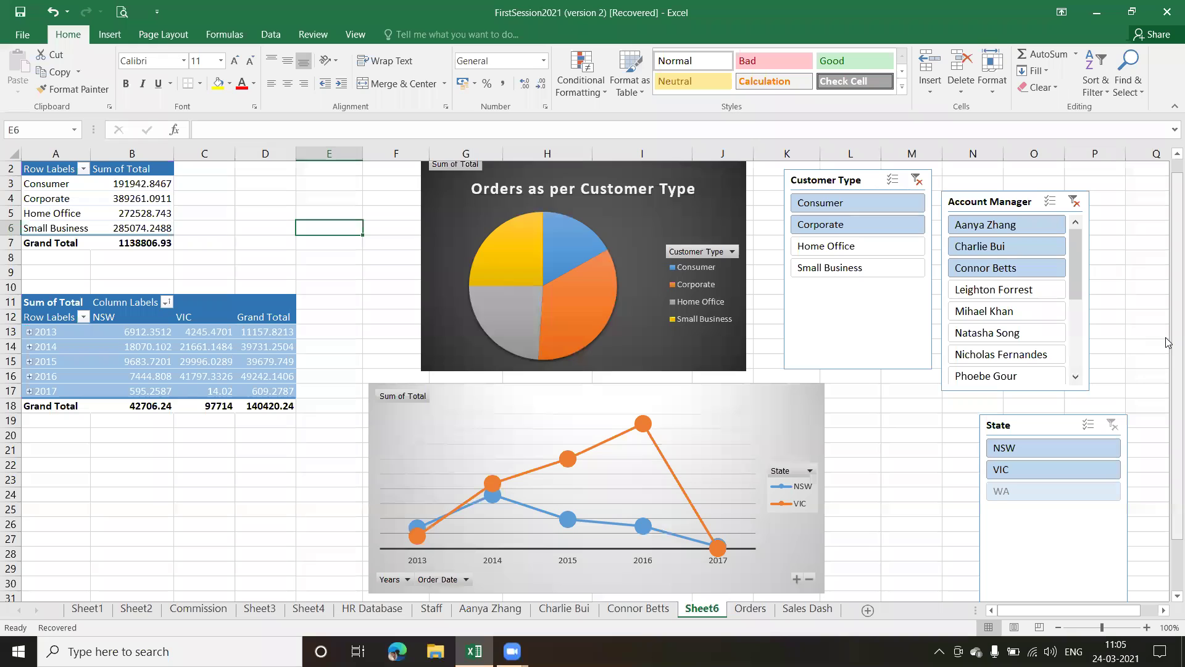
# - Move the whole customer type pivot table from A2:B7 to the area starting at cell A34
pyautogui.moveTo(1168, 343); pyautogui.dragTo(1167, 273)
pyautogui.scroll(1, 53, 172)
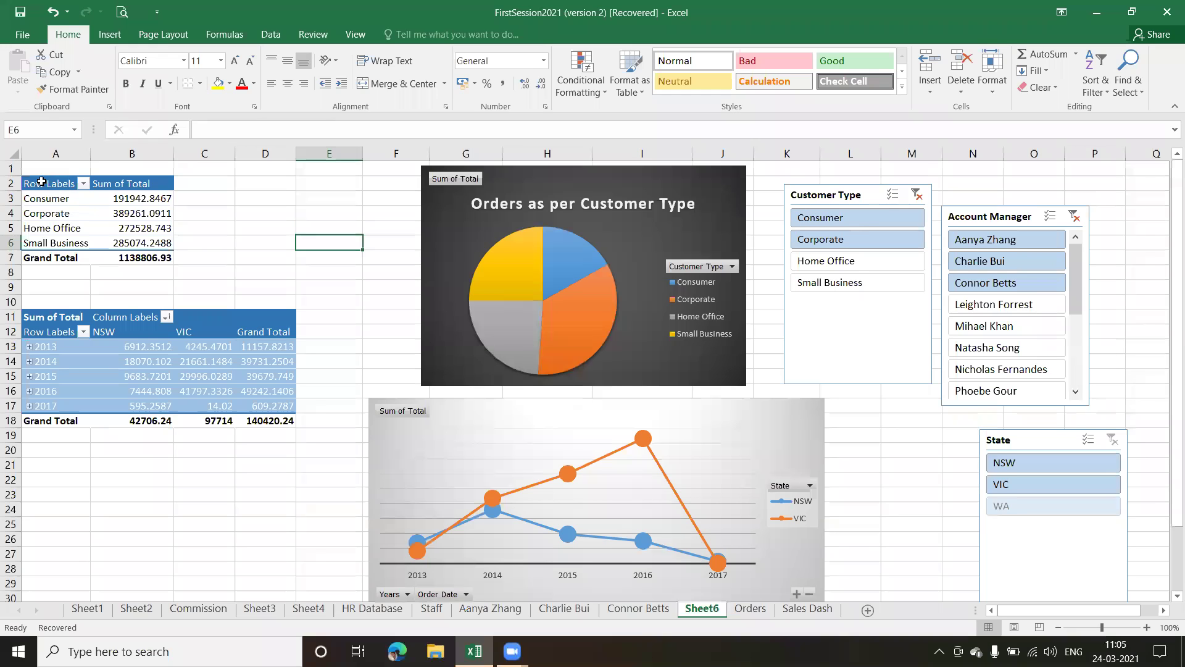
pyautogui.click(40, 182)
pyautogui.moveTo(40, 182)
pyautogui.mouseDown()
pyautogui.moveTo(203, 183)
pyautogui.moveTo(40, 183)
pyautogui.mouseUp()
pyautogui.hotkey('shift', 'Down')
pyautogui.hotkey('shift', 'Down')
pyautogui.hotkey('shift', 'Down')
pyautogui.hotkey('shift', 'Down')
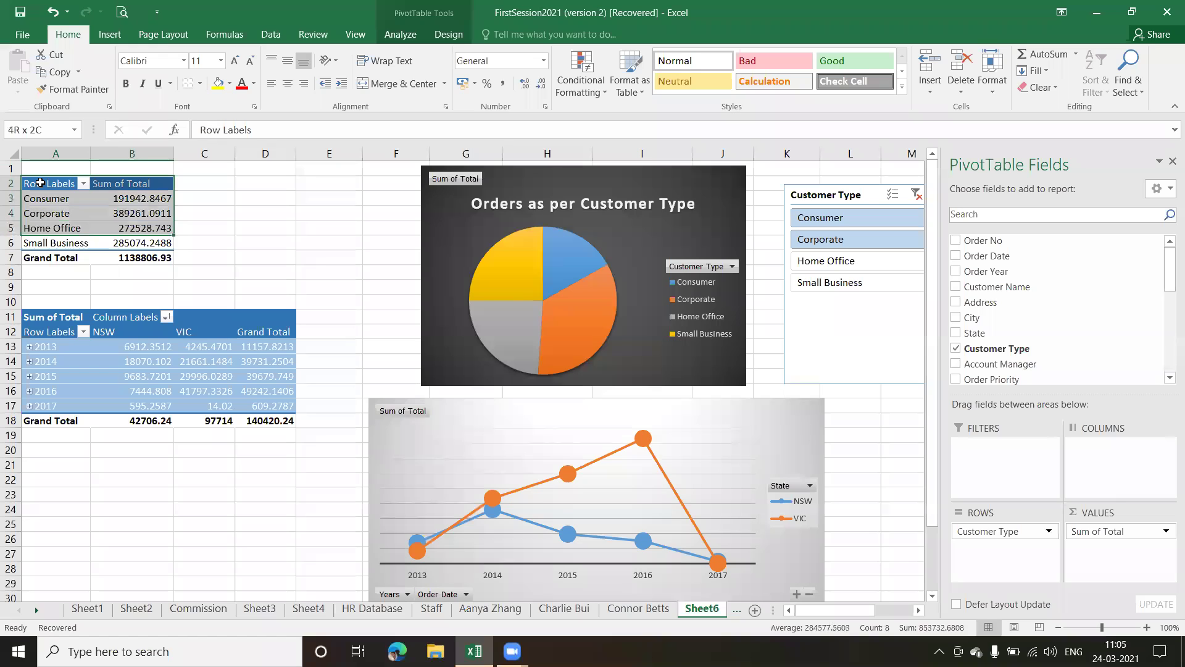
pyautogui.hotkey('shift', 'Down')
pyautogui.hotkey('ctrl', 'c')
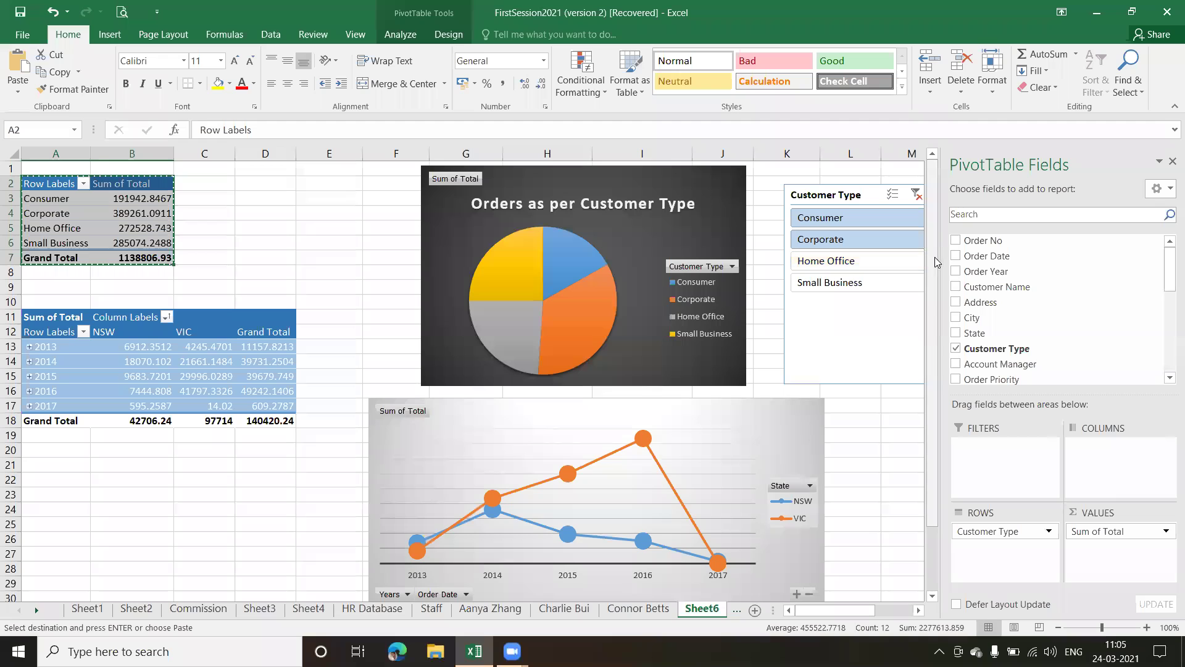
pyautogui.moveTo(936, 321); pyautogui.dragTo(939, 347)
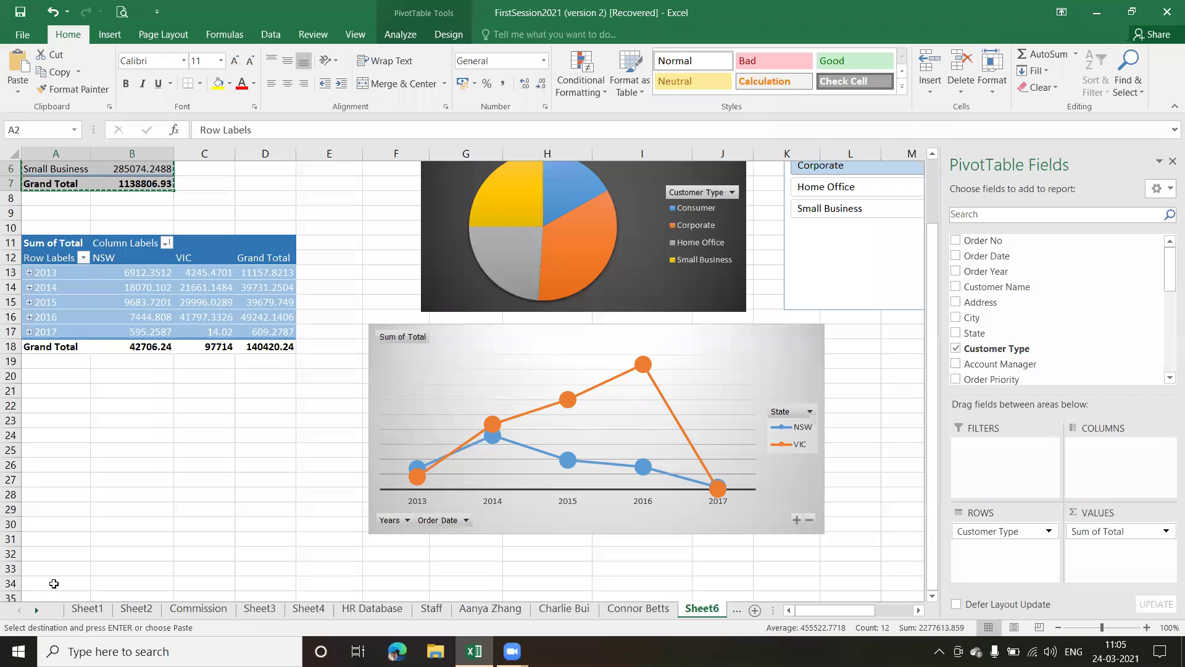
pyautogui.click(53, 584)
pyautogui.press('Return')
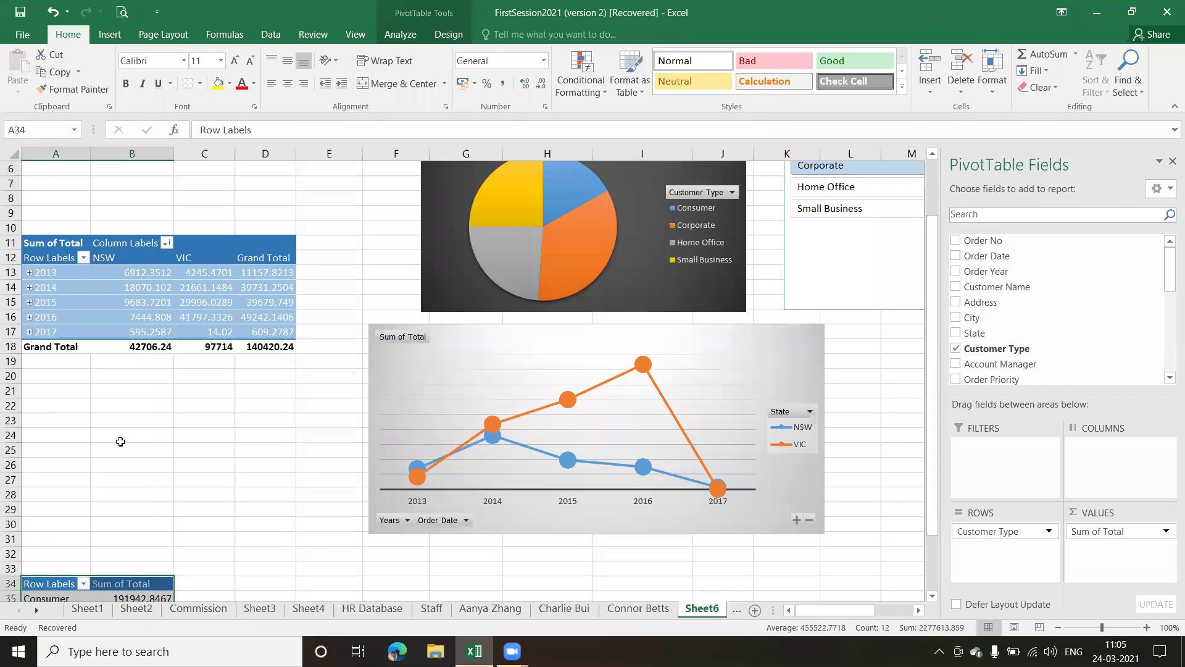
# - Move the whole yearly sales pivot table from A11:D18 to the area starting at cell A44, below the customer type pivot table
pyautogui.click(121, 439)
pyautogui.click(36, 242)
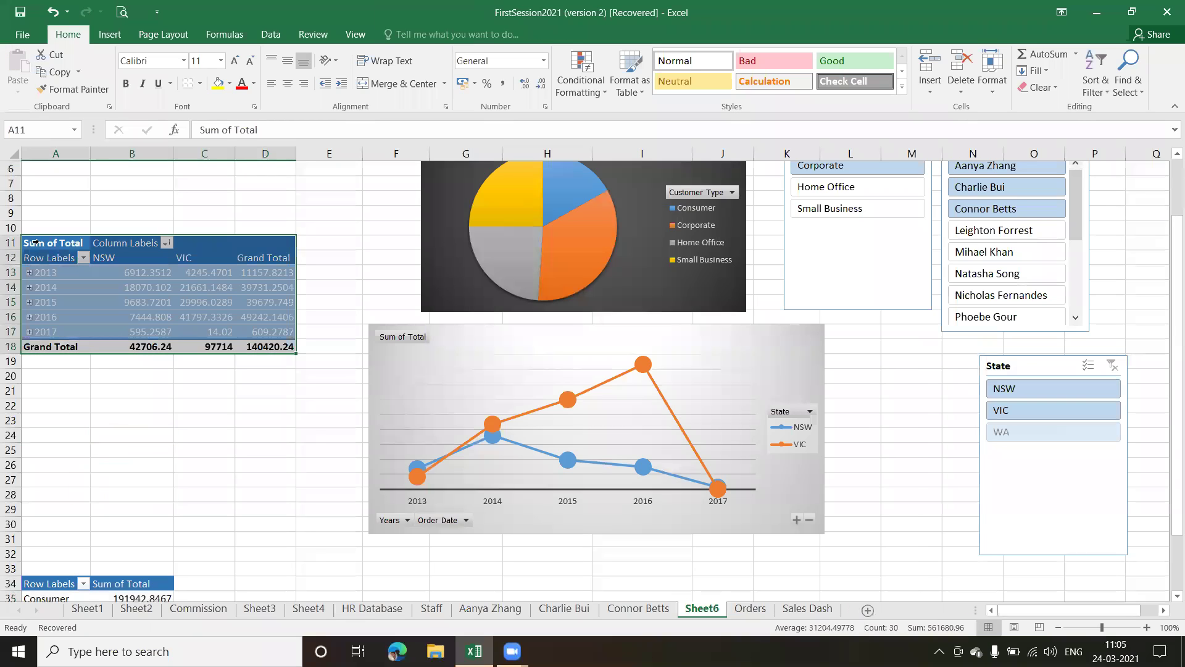
pyautogui.hotkey('ctrl', 'x')
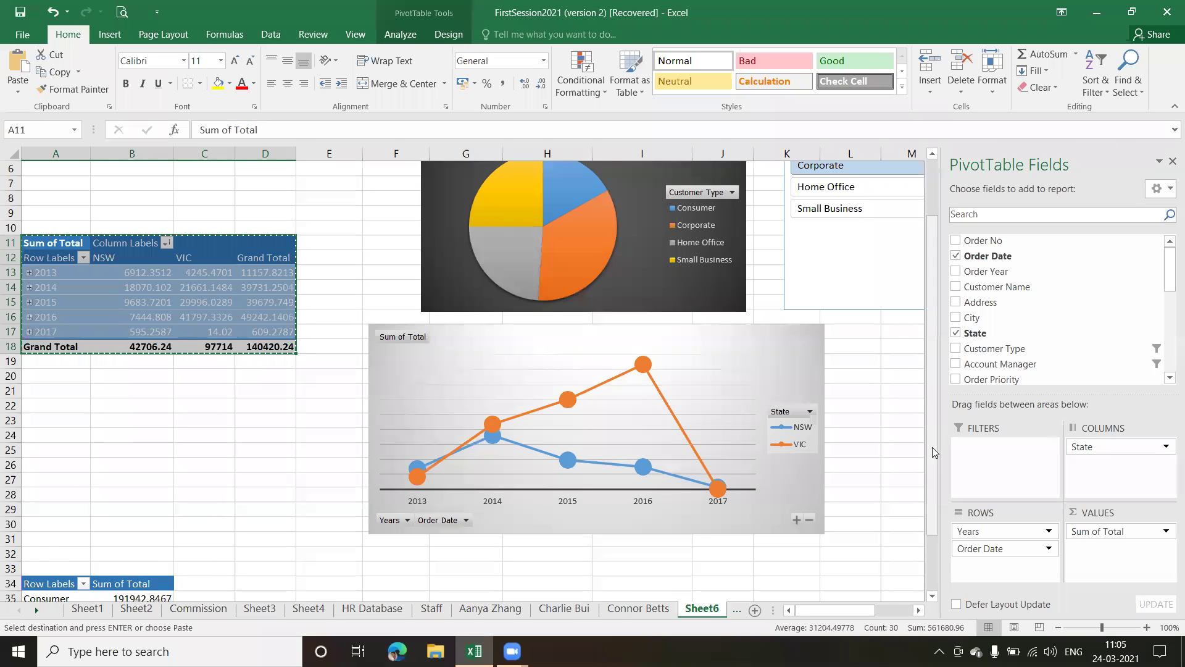
pyautogui.moveTo(935, 442); pyautogui.dragTo(936, 519)
pyautogui.click(933, 596)
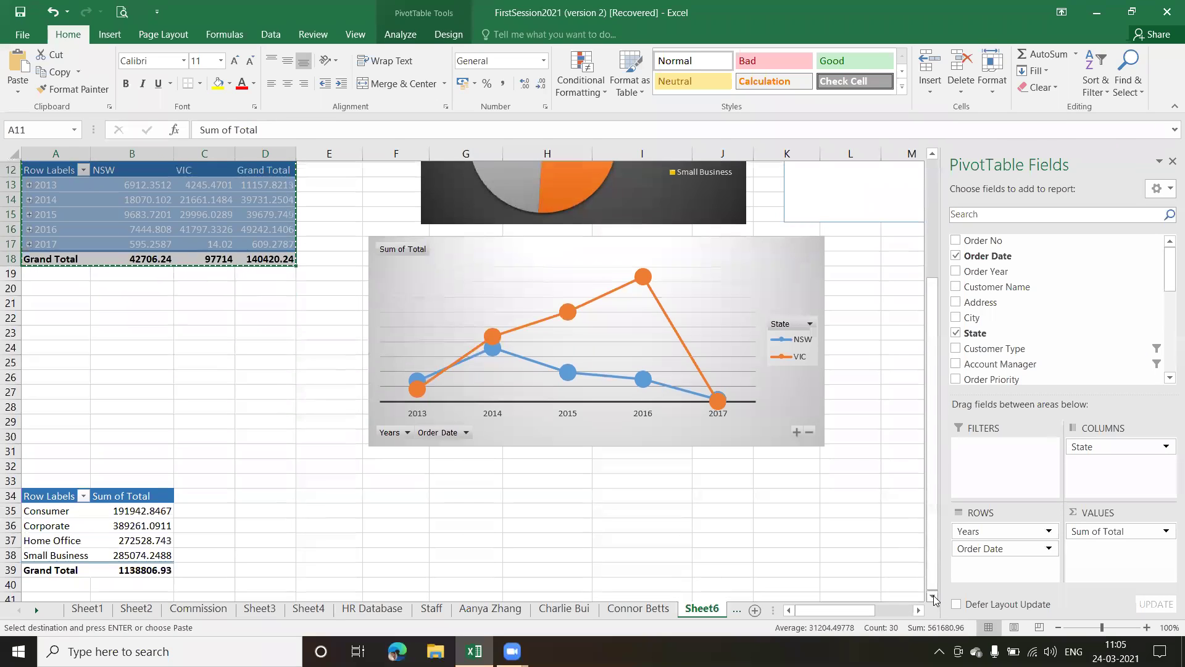
pyautogui.scroll(-3, 934, 599)
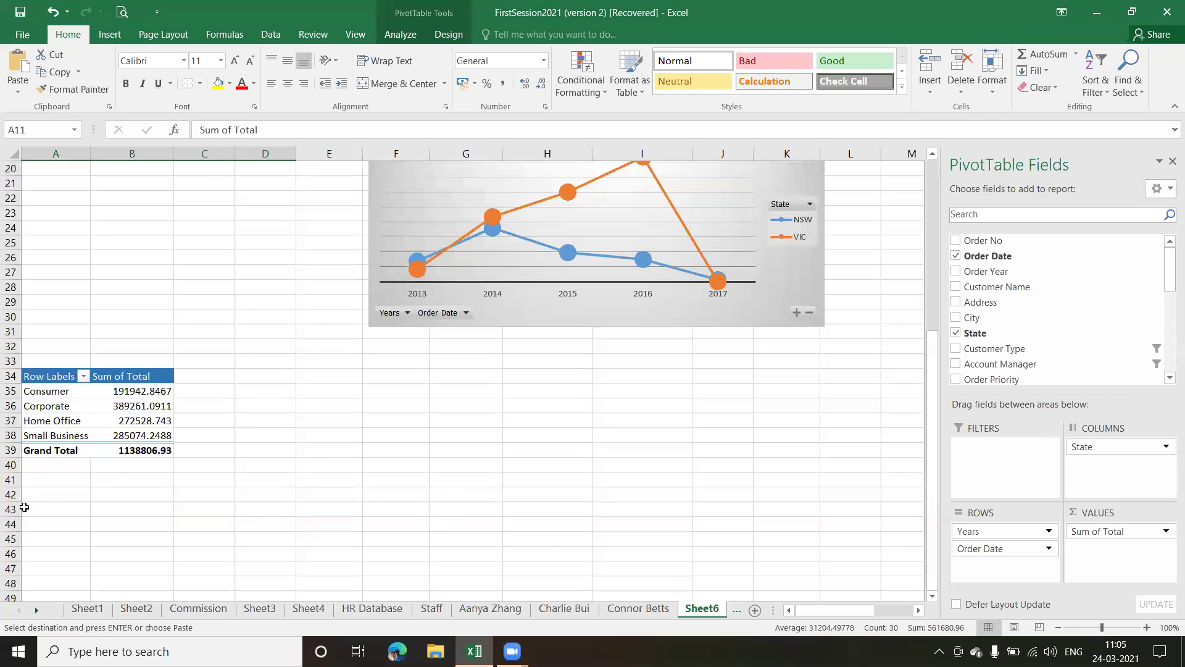
pyautogui.click(39, 525)
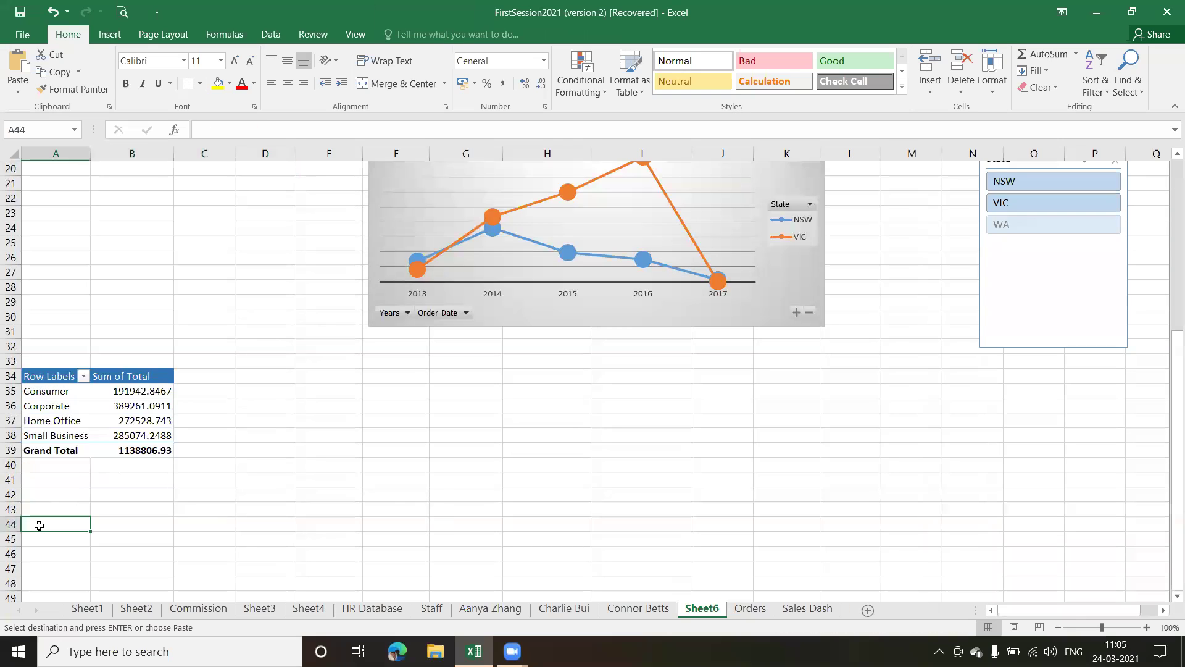
pyautogui.press('Return')
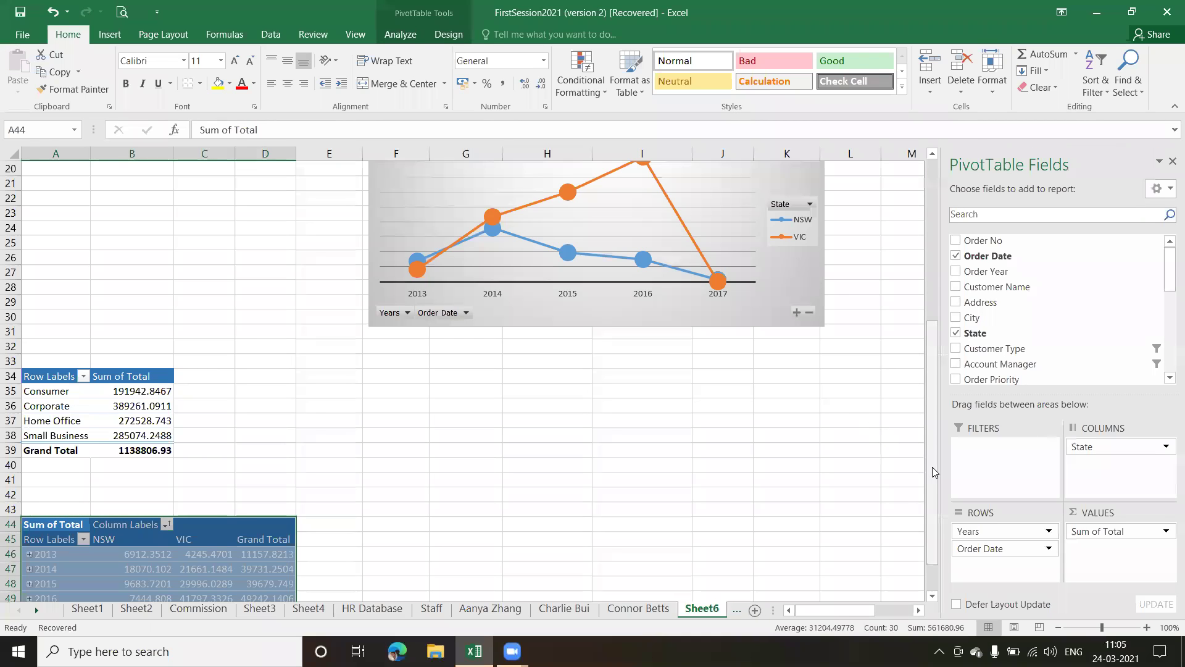
# - Align the pie chart and the line chart by their top edges
pyautogui.moveTo(935, 472); pyautogui.dragTo(935, 310)
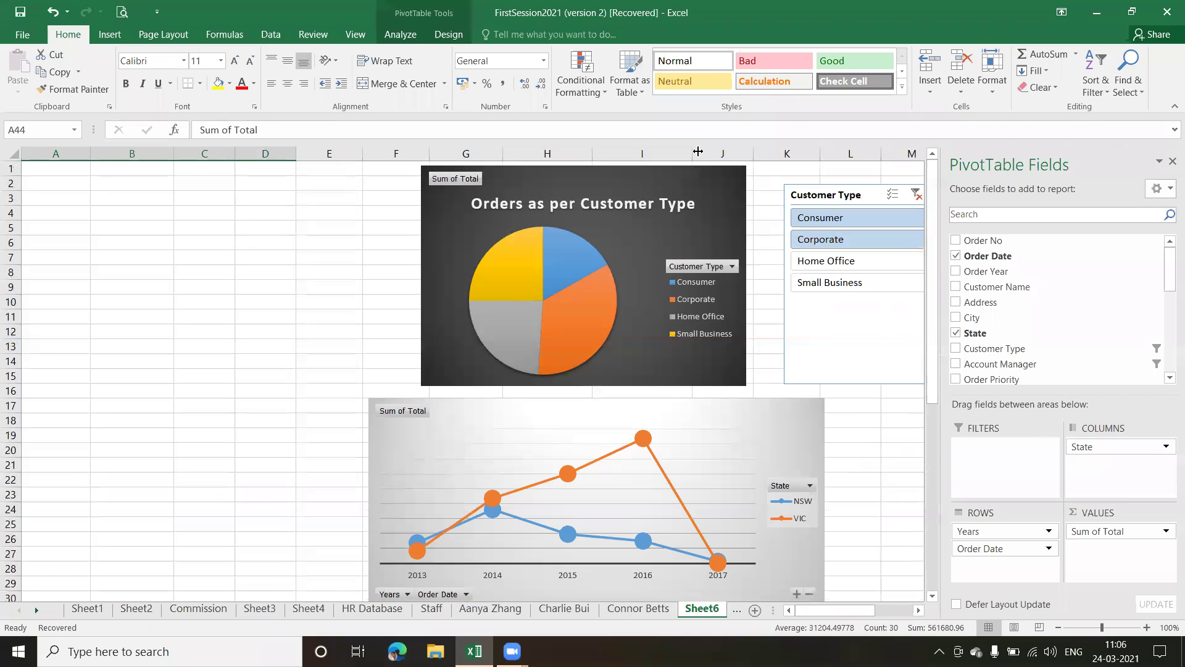
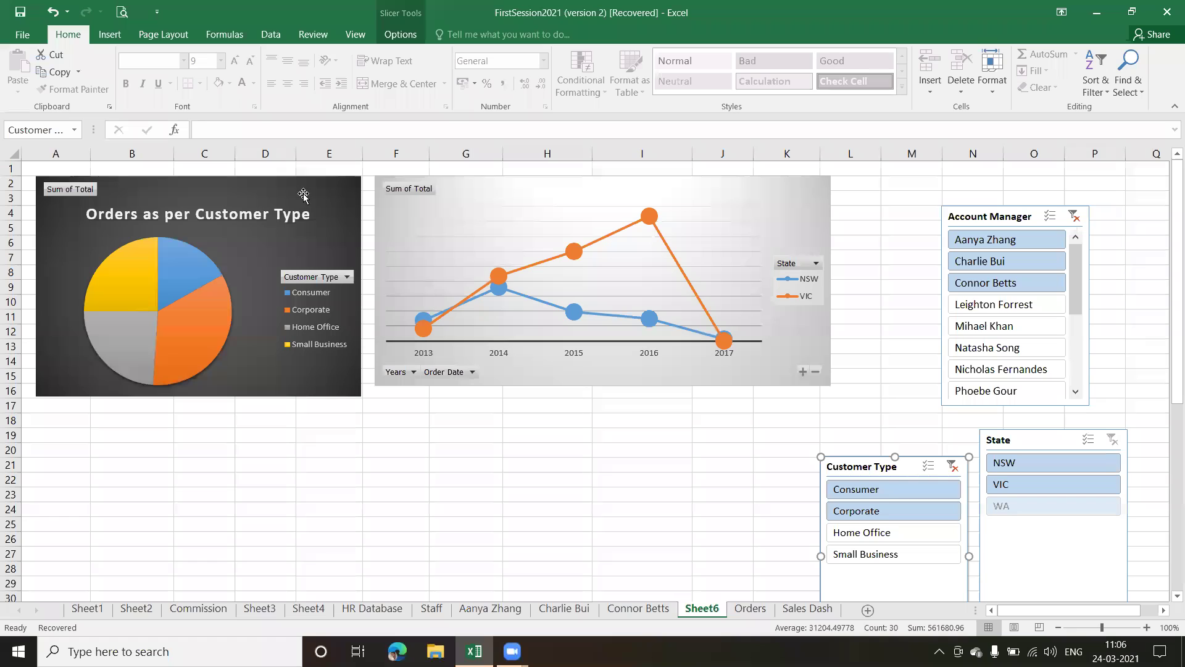
pyautogui.click(300, 193)
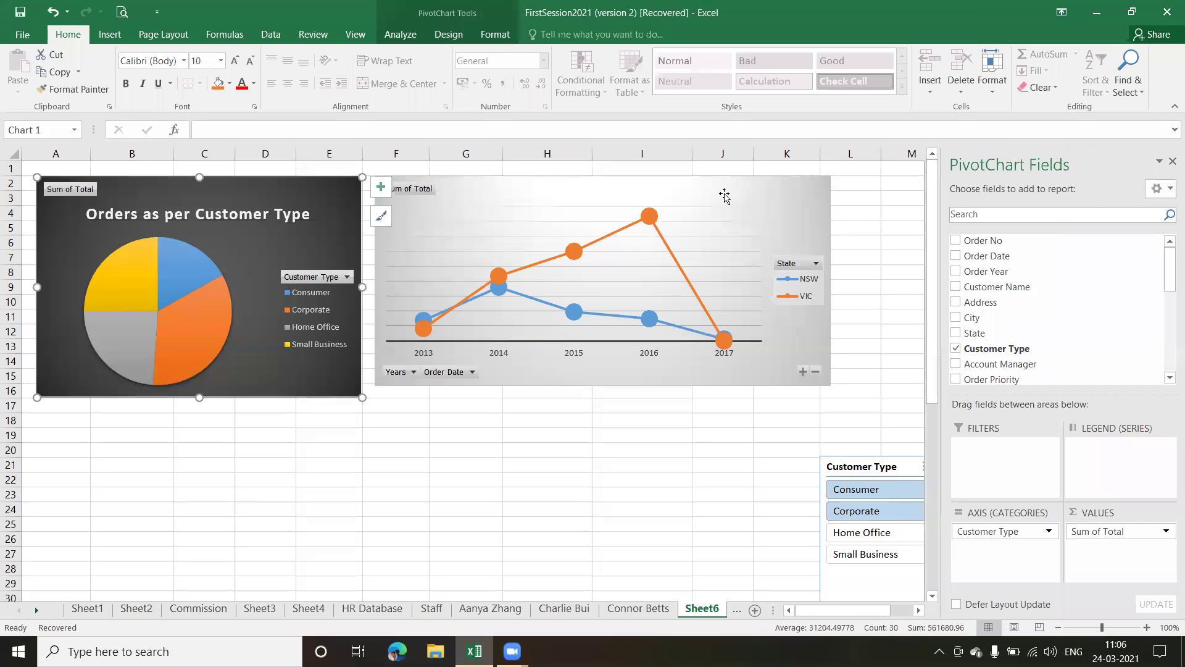
pyautogui.keyDown('ctrl'); pyautogui.click(791, 195); pyautogui.keyUp('ctrl')
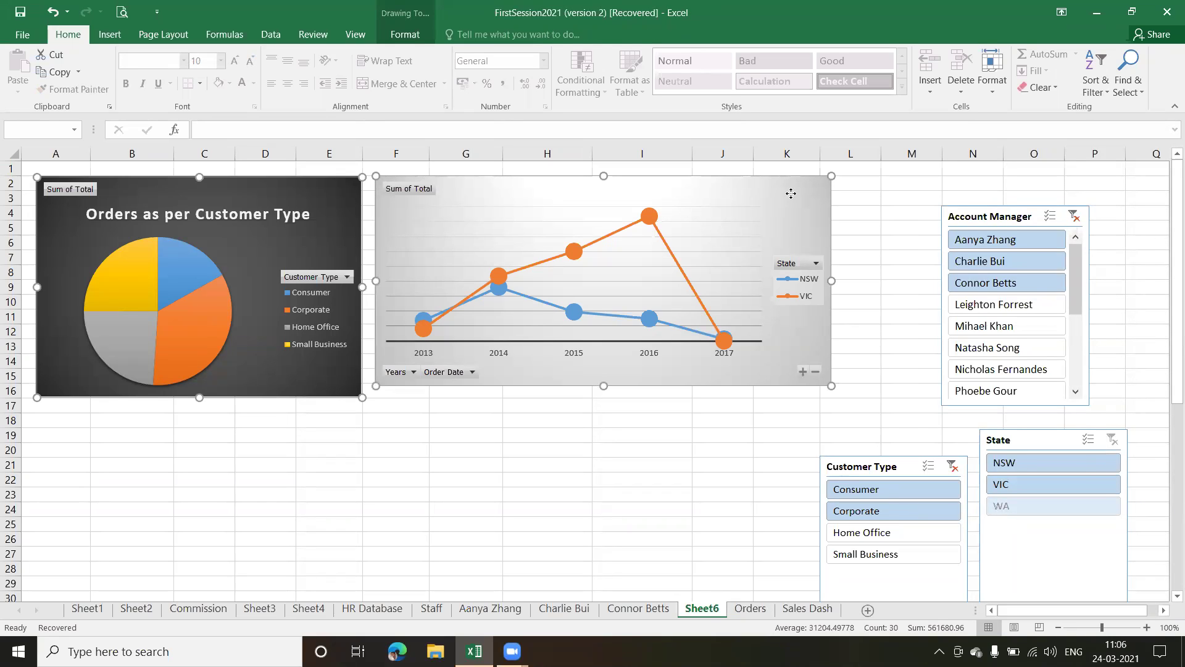
pyautogui.click(405, 36)
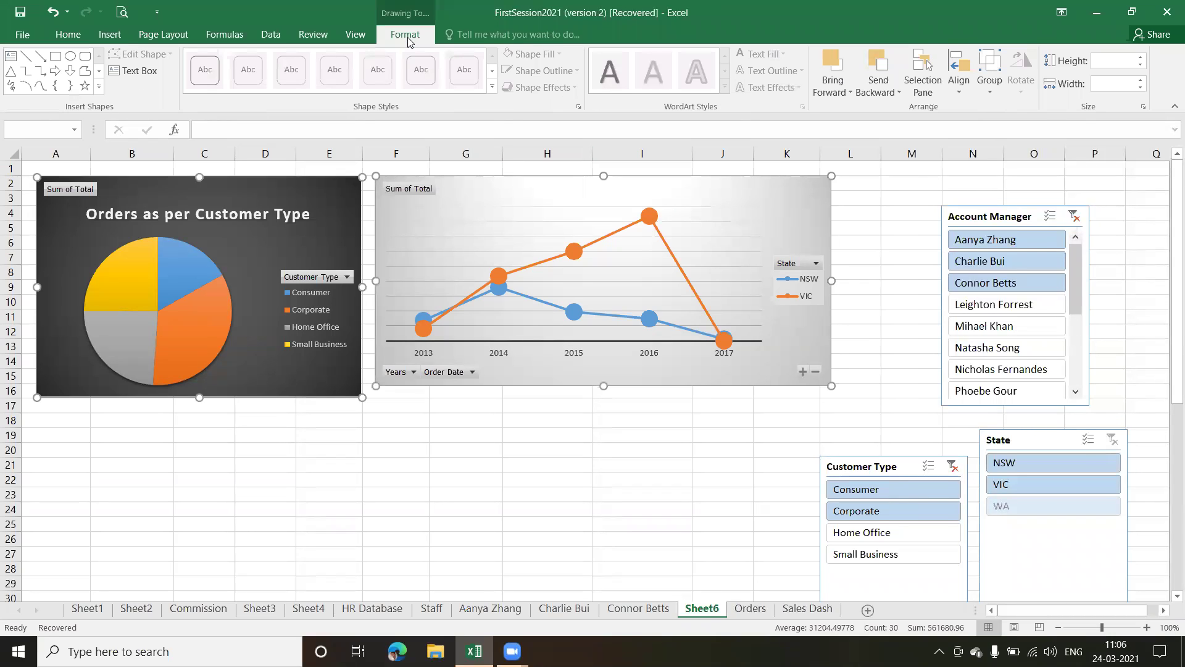
pyautogui.click(959, 94)
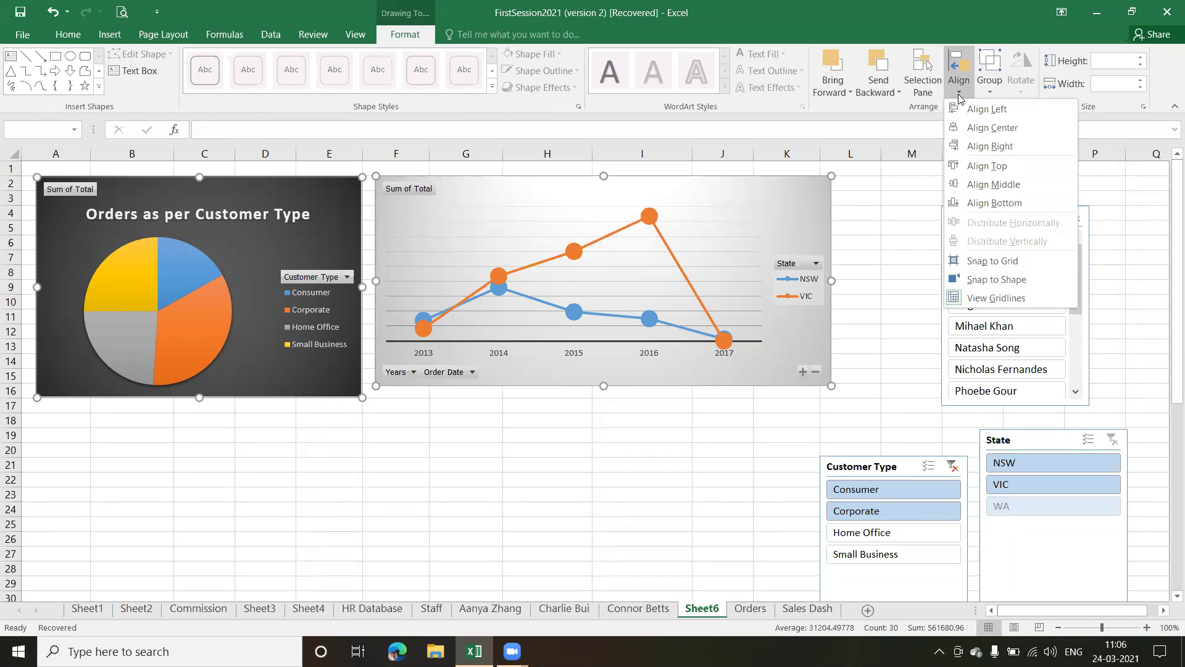
pyautogui.click(989, 166)
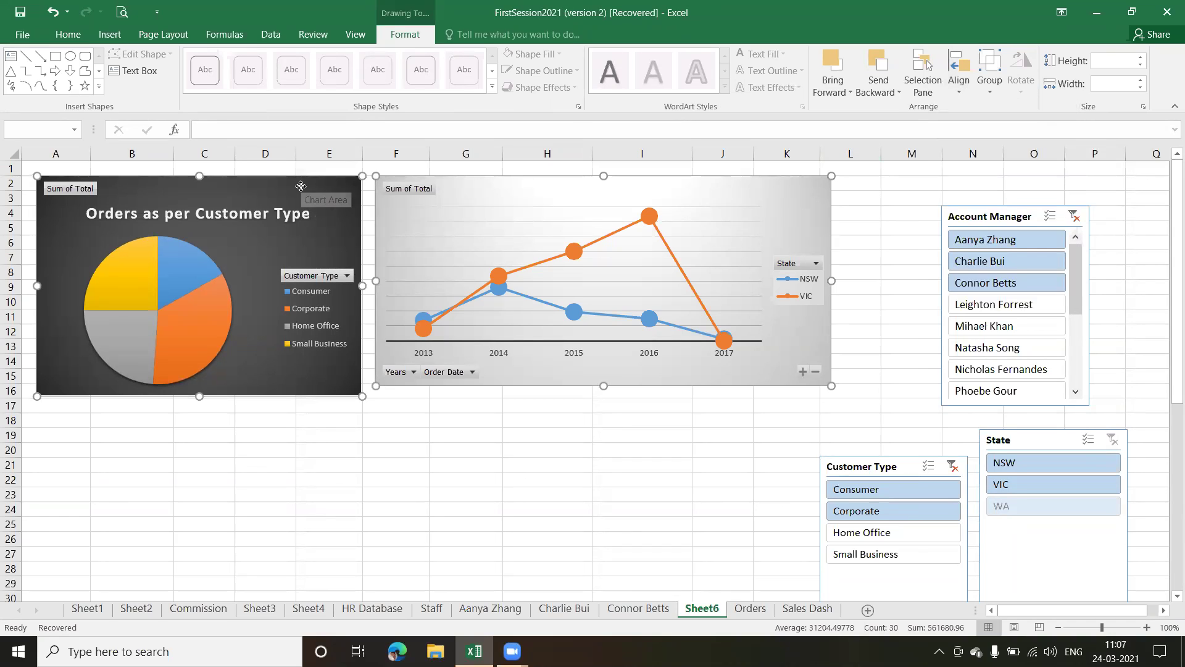
pyautogui.click(268, 436)
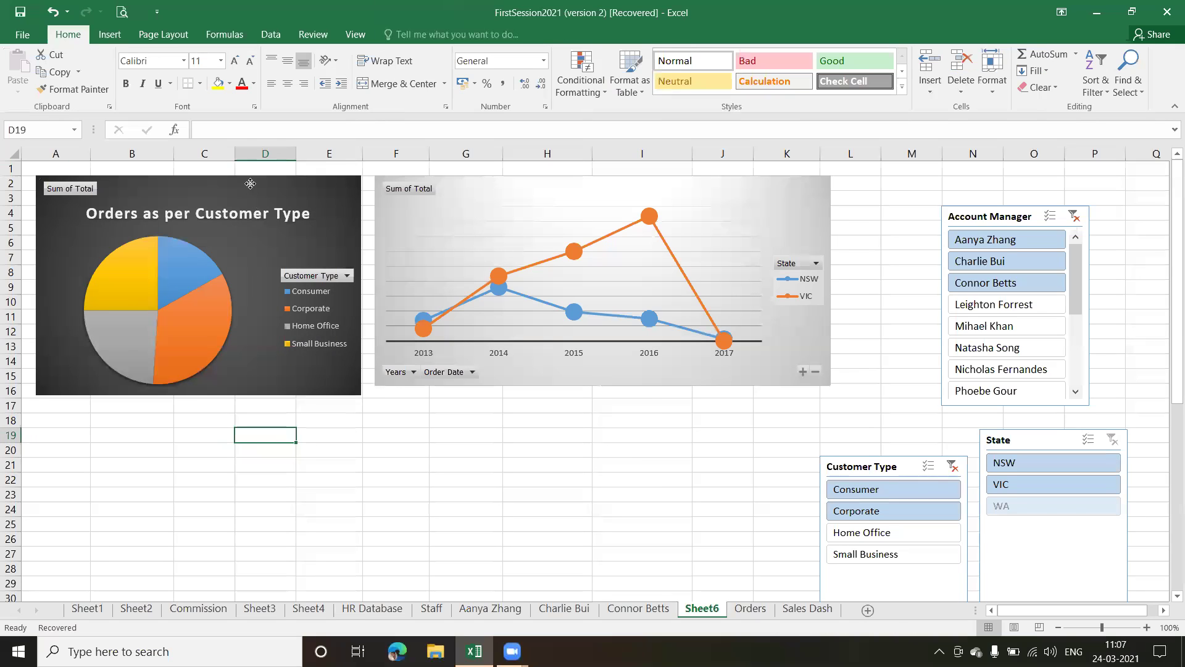
# - Shift the pie chart a few rows down, reselect both charts and align their tops again
pyautogui.moveTo(252, 183); pyautogui.dragTo(248, 226)
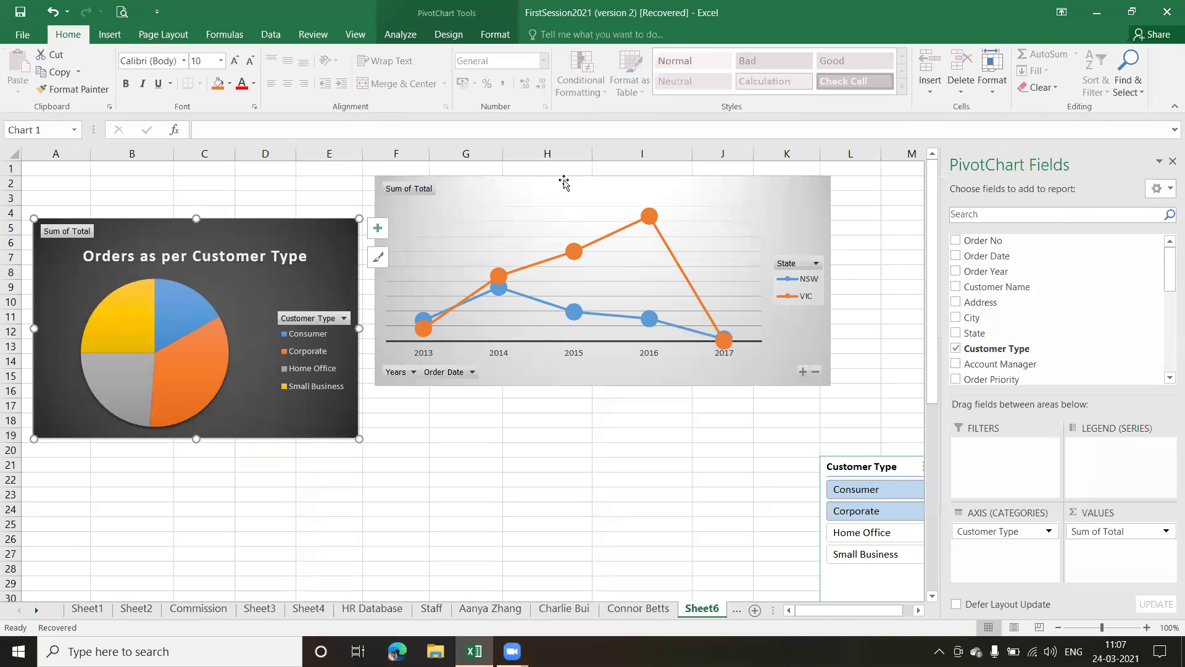
pyautogui.keyDown('ctrl'); pyautogui.click(563, 188); pyautogui.keyUp('ctrl')
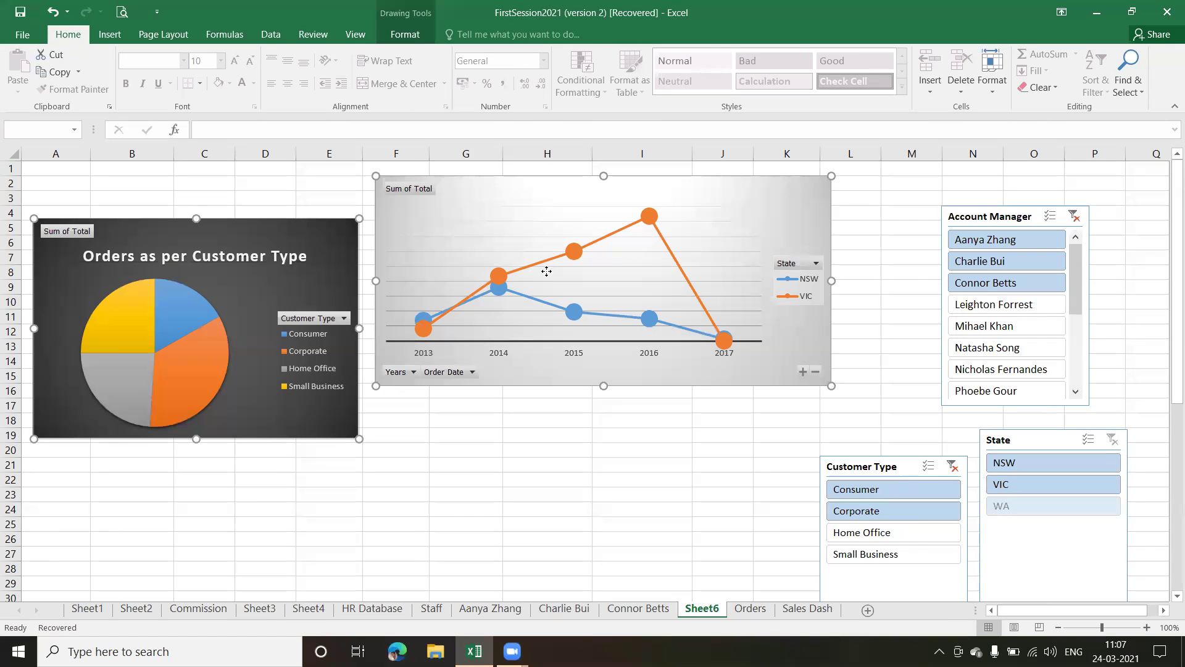
pyautogui.click(406, 34)
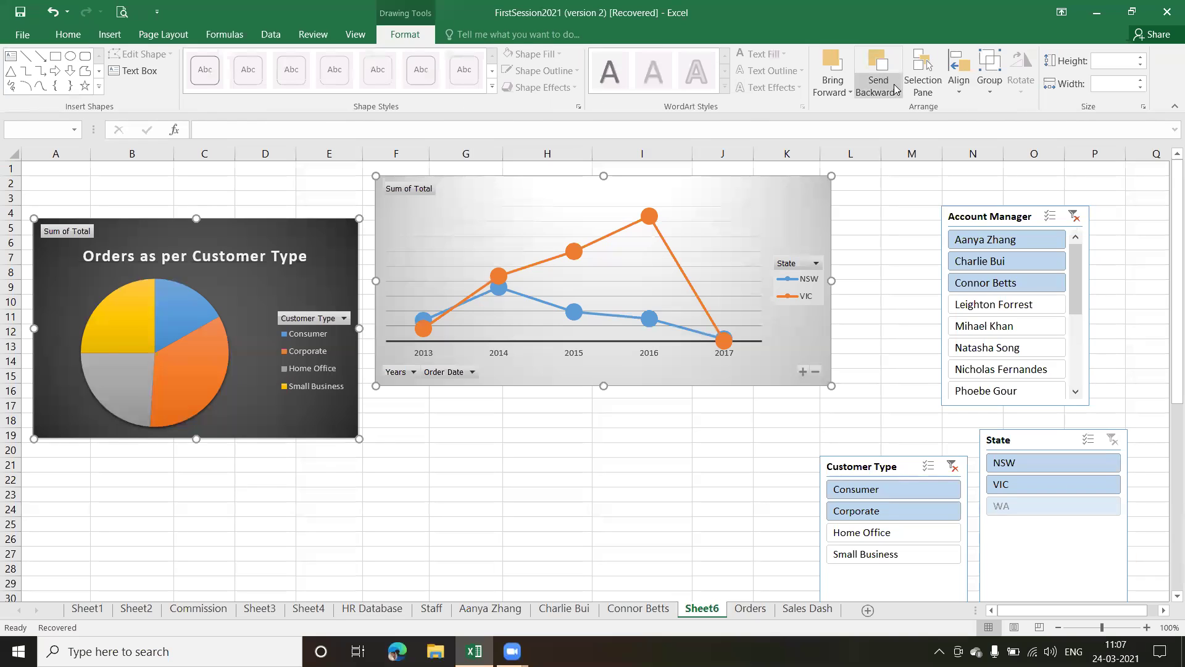
pyautogui.click(962, 91)
pyautogui.click(988, 166)
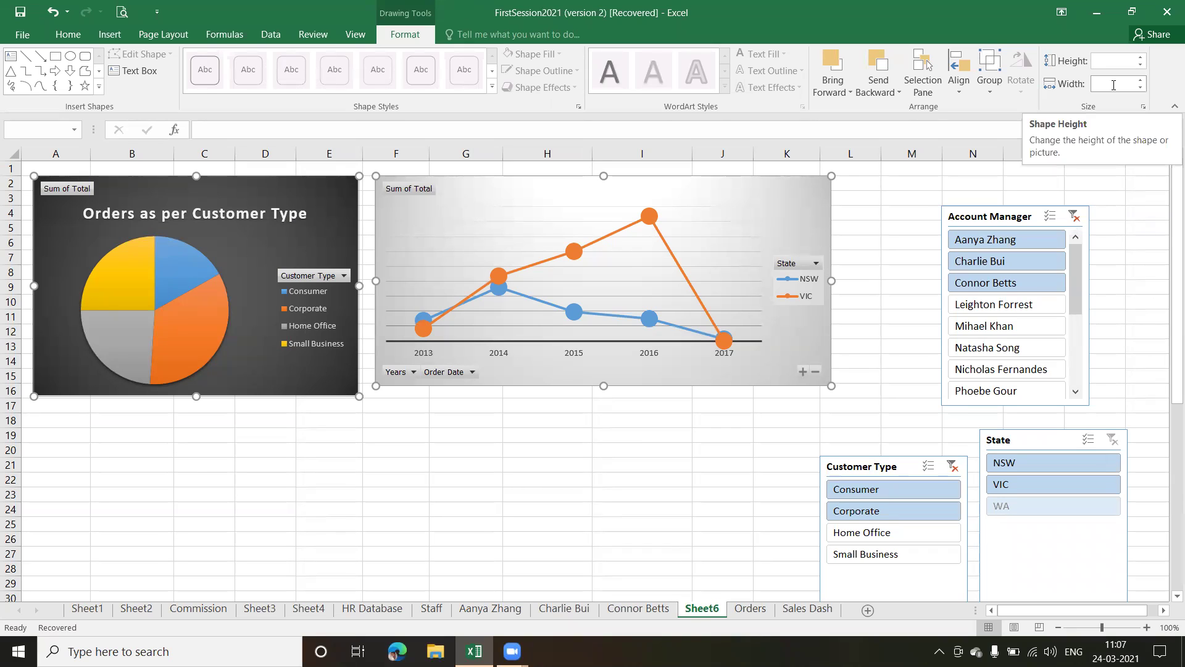
# - Resize both charts together to a height of 8 cm and a width of 11.4 cm
pyautogui.click(1141, 59)
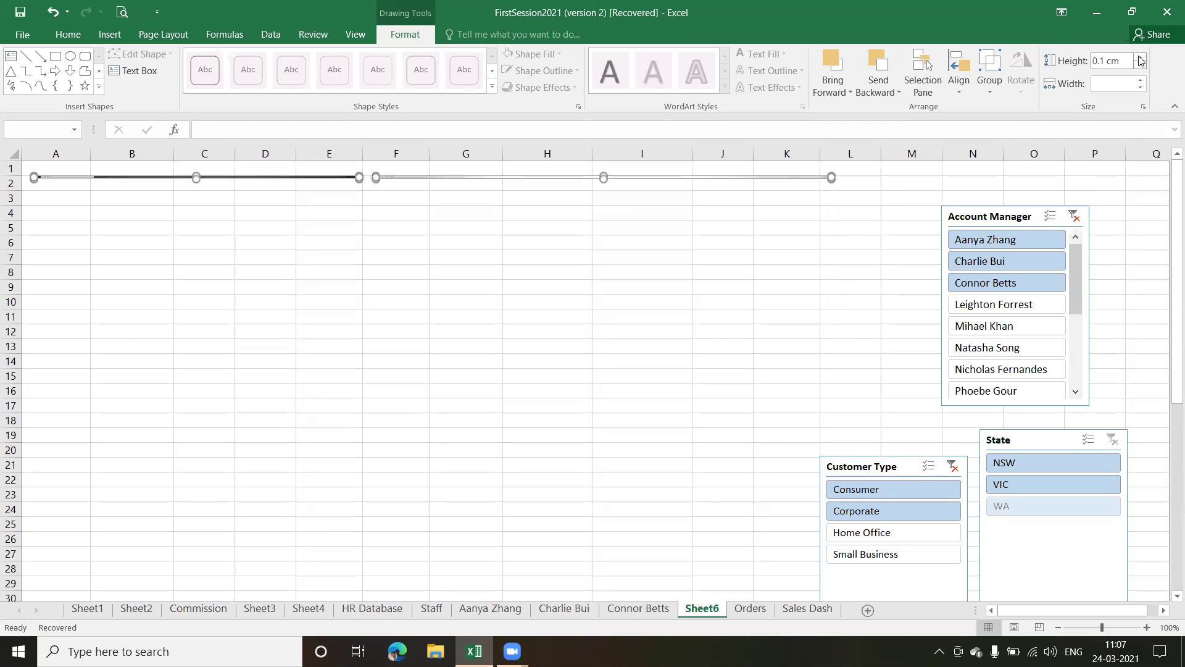
pyautogui.moveTo(1140, 60); pyautogui.dragTo(1140, 60)
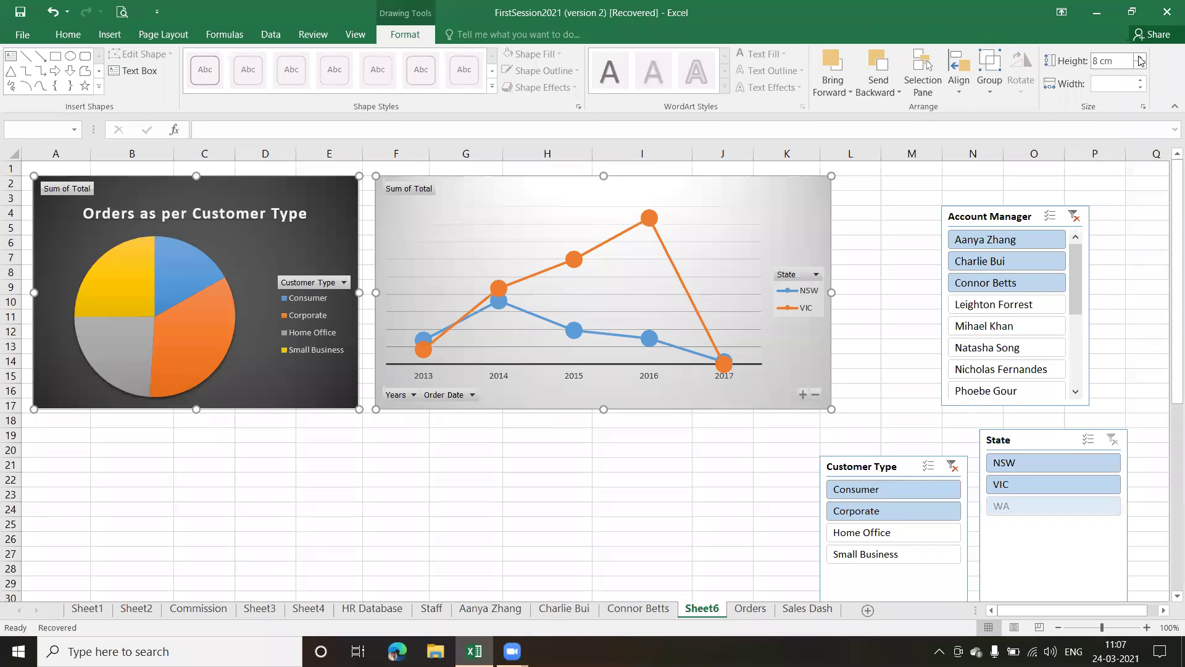
pyautogui.click(1142, 87)
pyautogui.moveTo(1143, 84); pyautogui.dragTo(1144, 84)
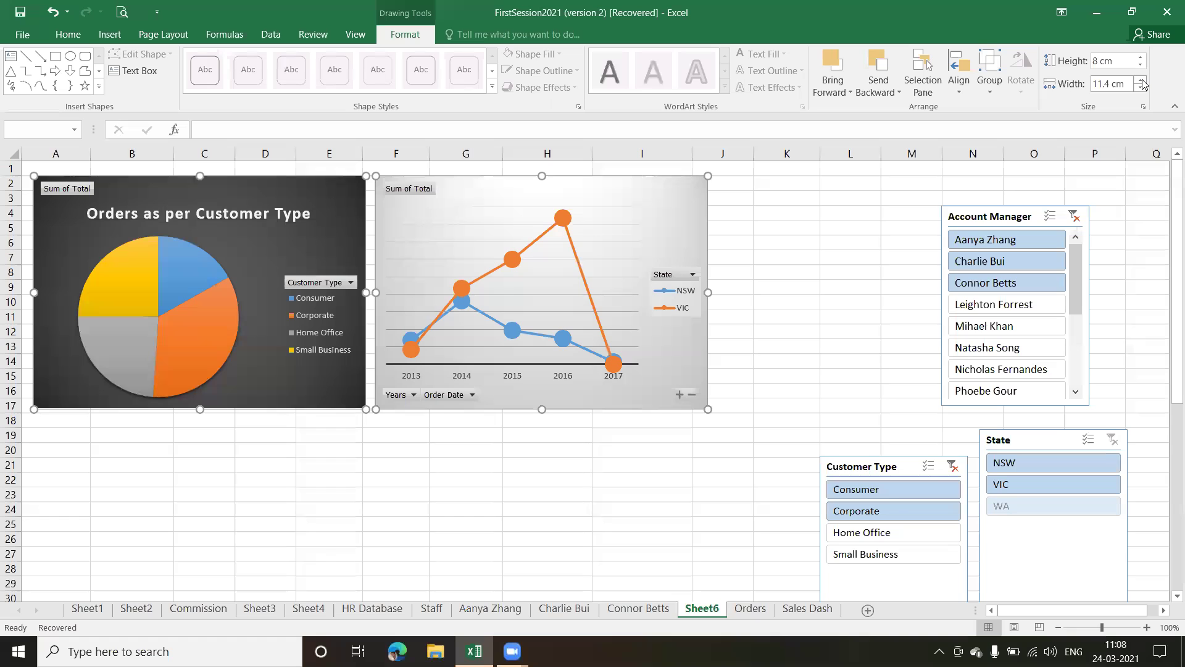
pyautogui.click(823, 254)
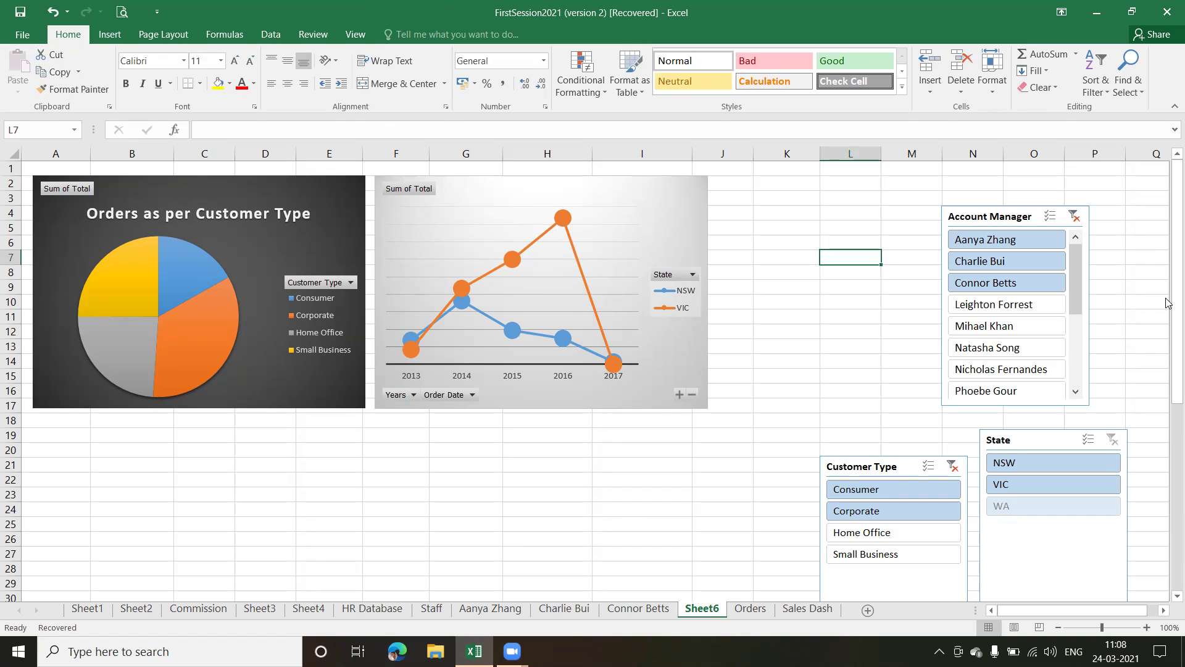
# - Place the Customer Type, State and Account Manager slicers side by side in a row beneath the charts, starting around row 19
pyautogui.moveTo(1169, 270); pyautogui.dragTo(1169, 357)
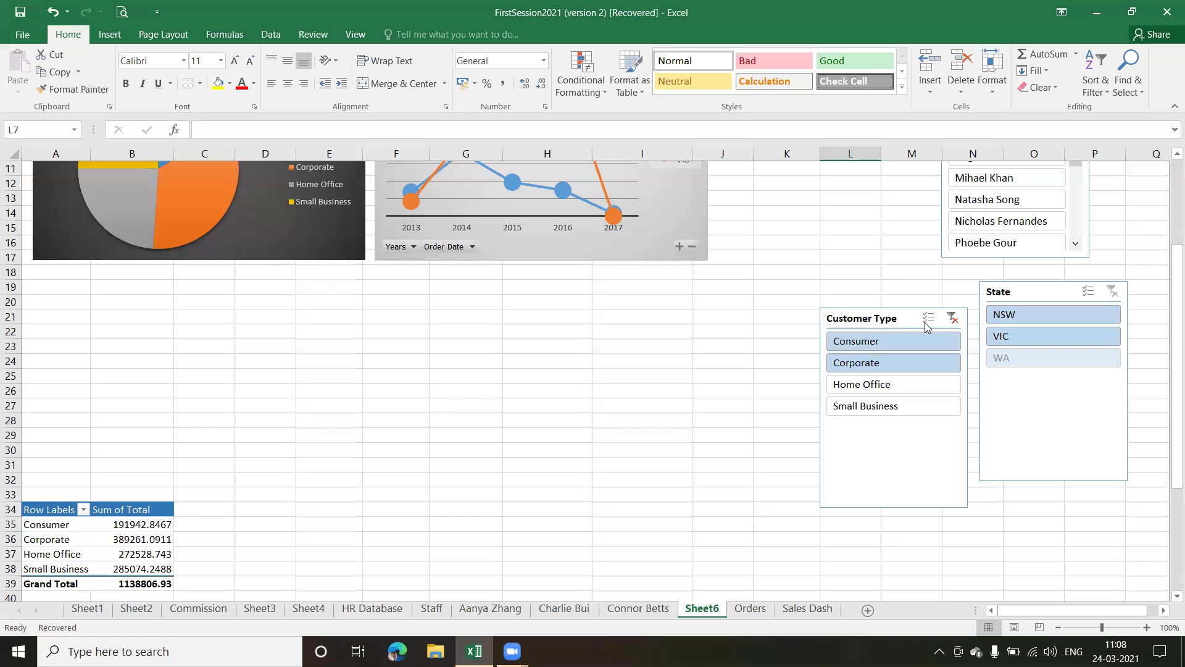
pyautogui.moveTo(883, 321); pyautogui.dragTo(134, 291)
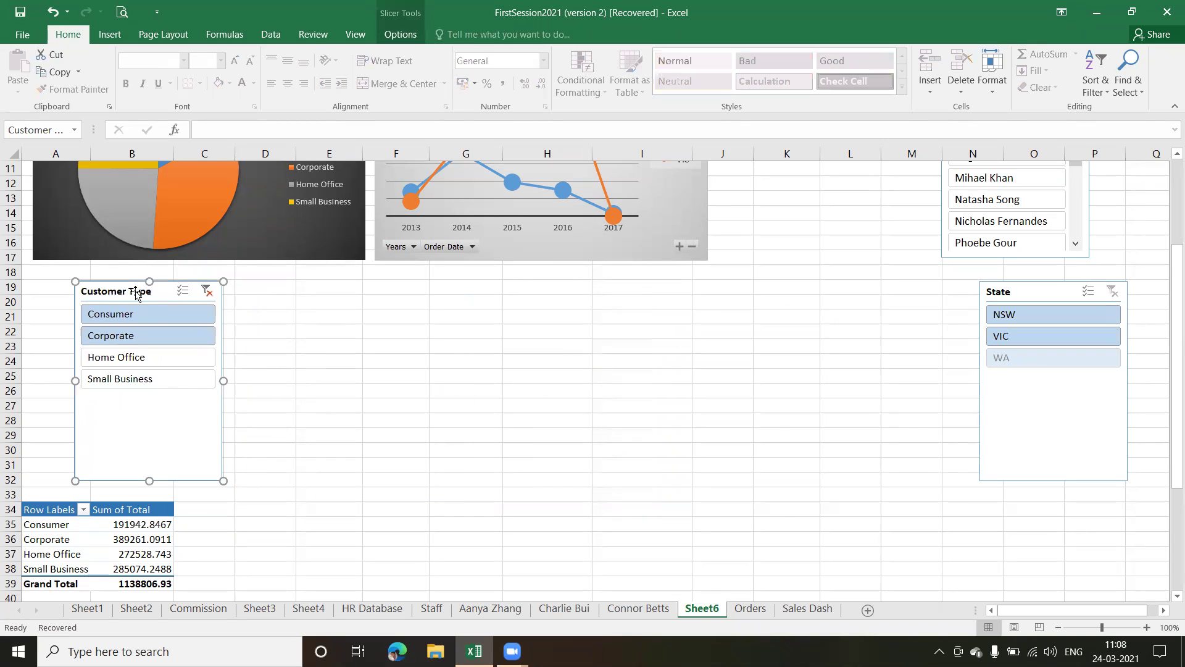
pyautogui.moveTo(1027, 289); pyautogui.dragTo(293, 288)
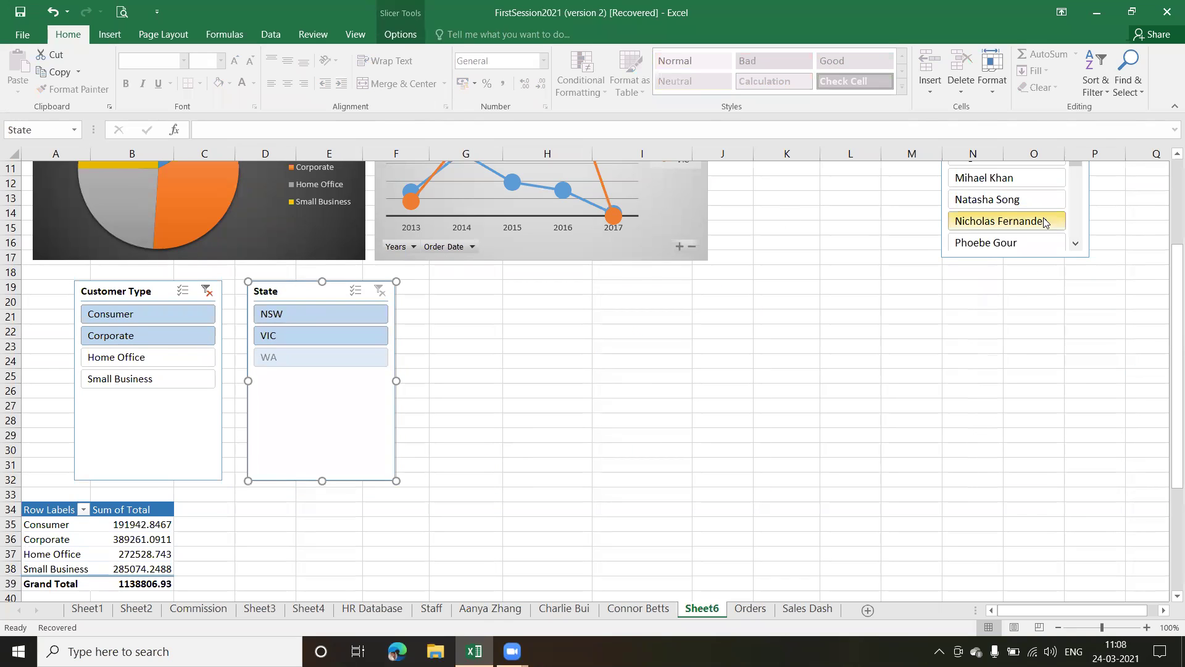
pyautogui.scroll(3, 1169, 298)
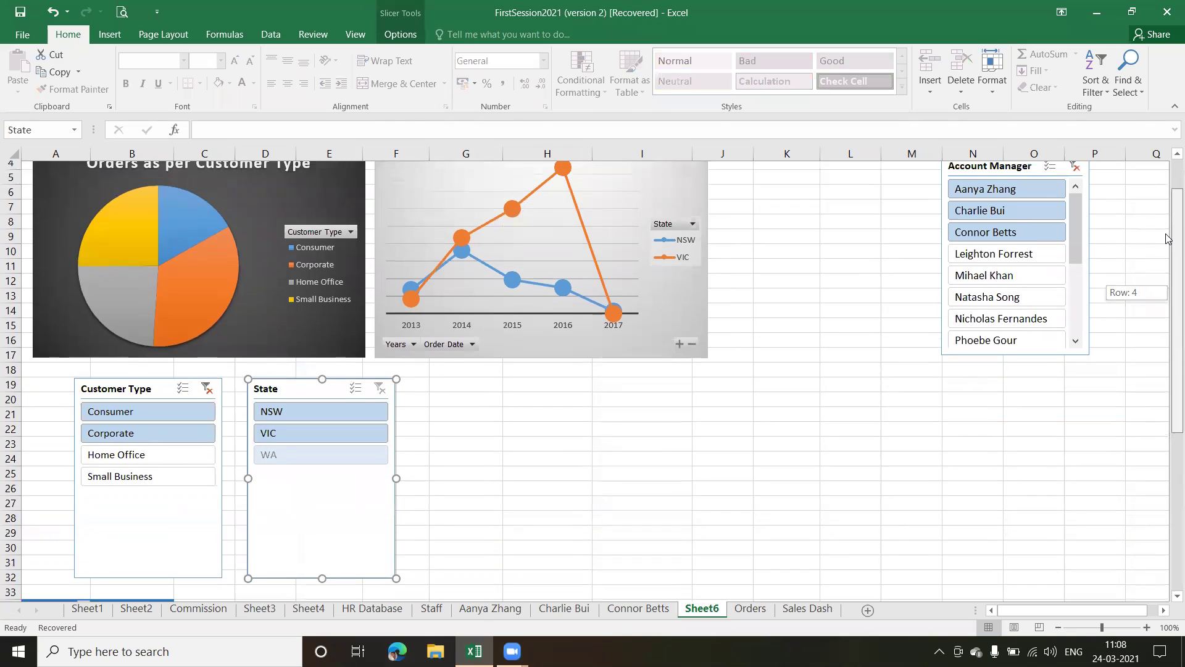
pyautogui.moveTo(1012, 186); pyautogui.dragTo(494, 405)
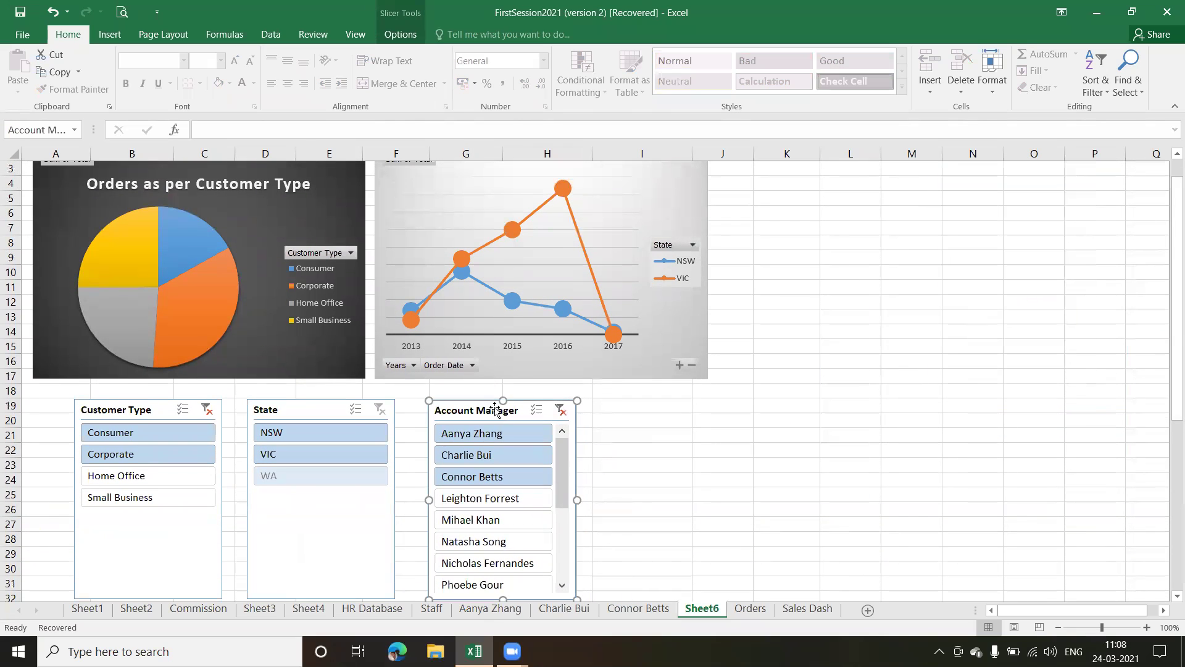
# - Resize the Customer Type, State and Account Manager slicers together to 5 cm high and 5 cm wide
pyautogui.click(141, 412)
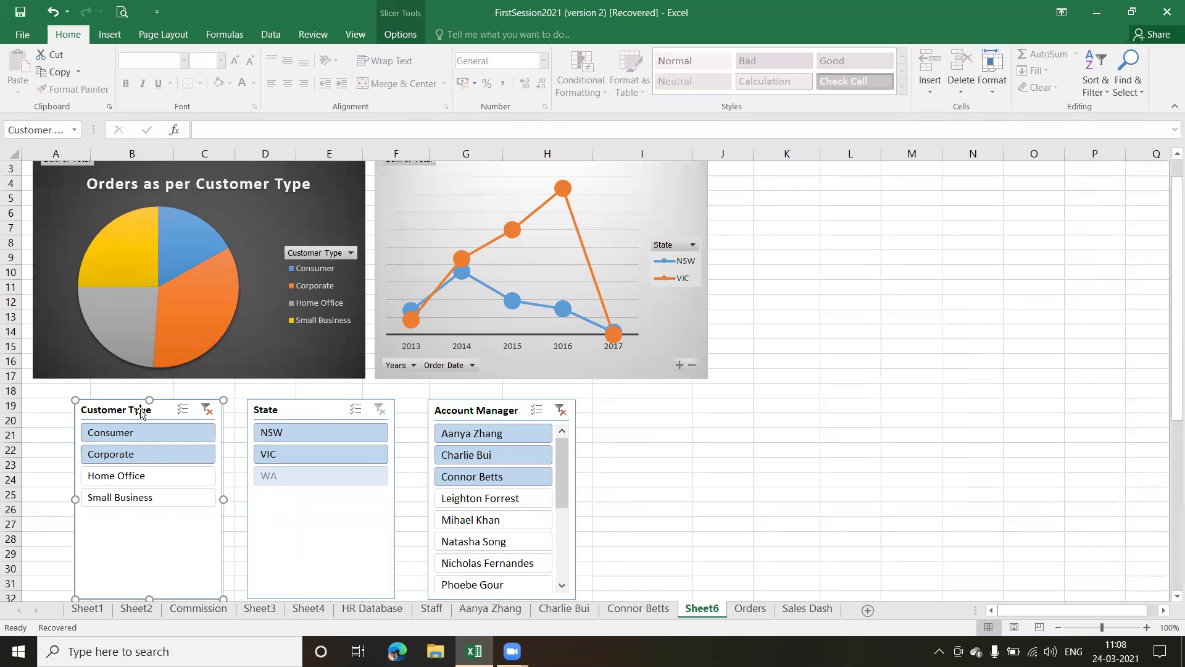
pyautogui.keyDown('ctrl'); pyautogui.click(316, 409); pyautogui.keyUp('ctrl')
pyautogui.keyDown('ctrl'); pyautogui.click(494, 410); pyautogui.keyUp('ctrl')
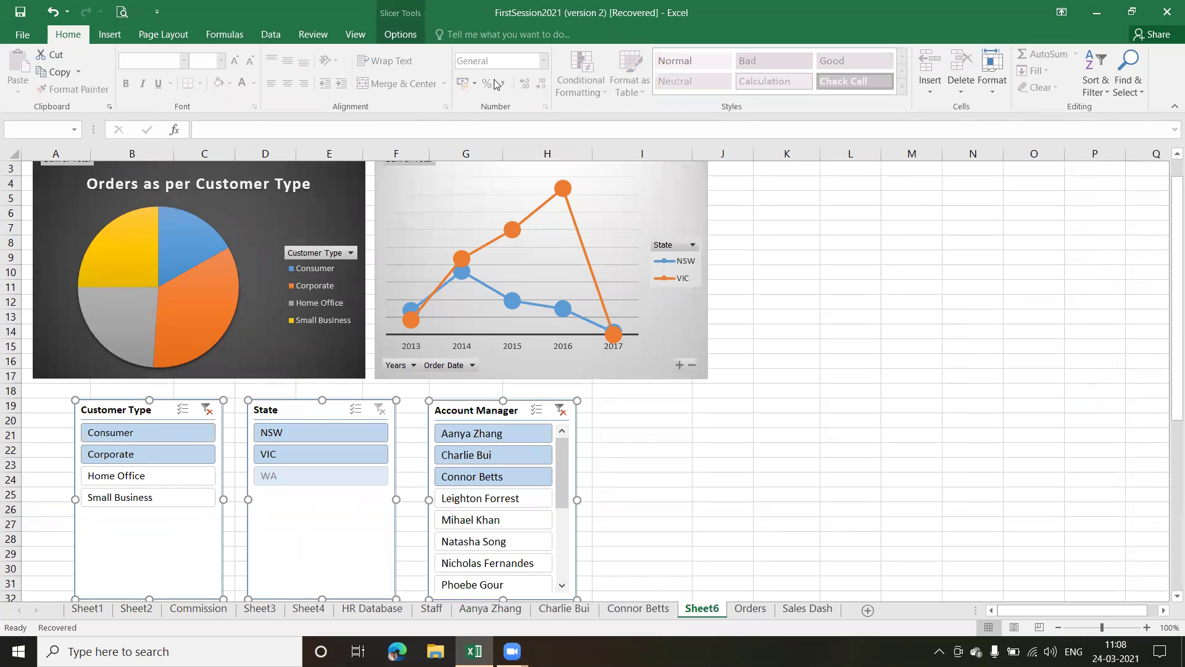
pyautogui.click(412, 36)
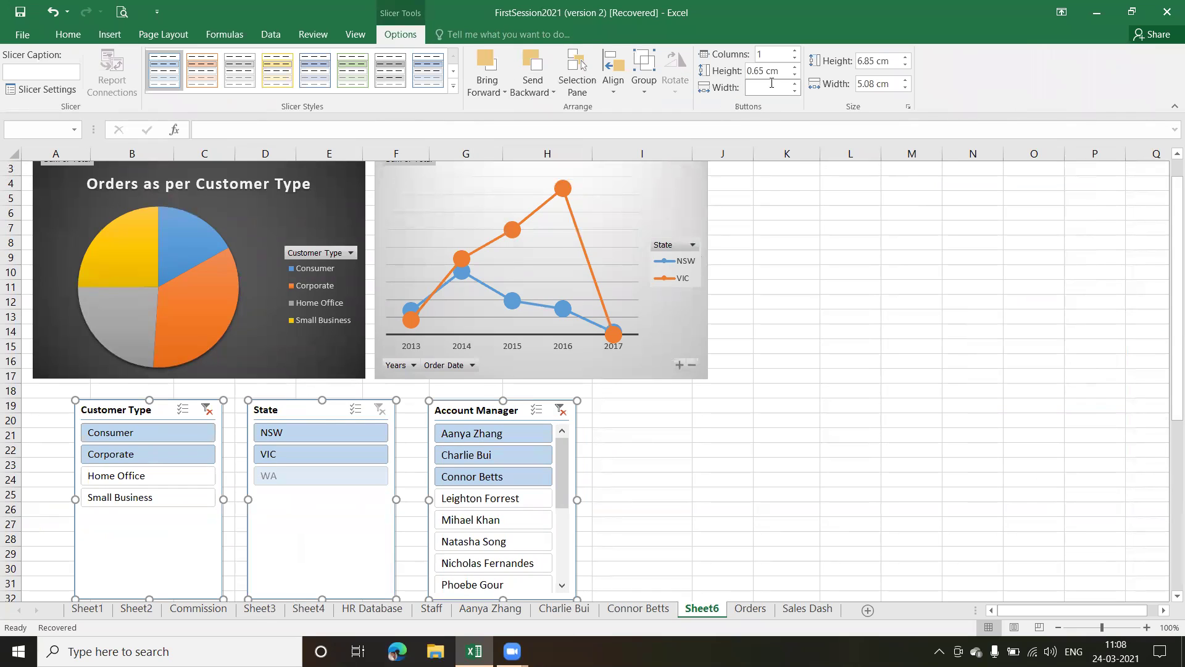
pyautogui.click(908, 66)
pyautogui.click(870, 65)
pyautogui.write('5')
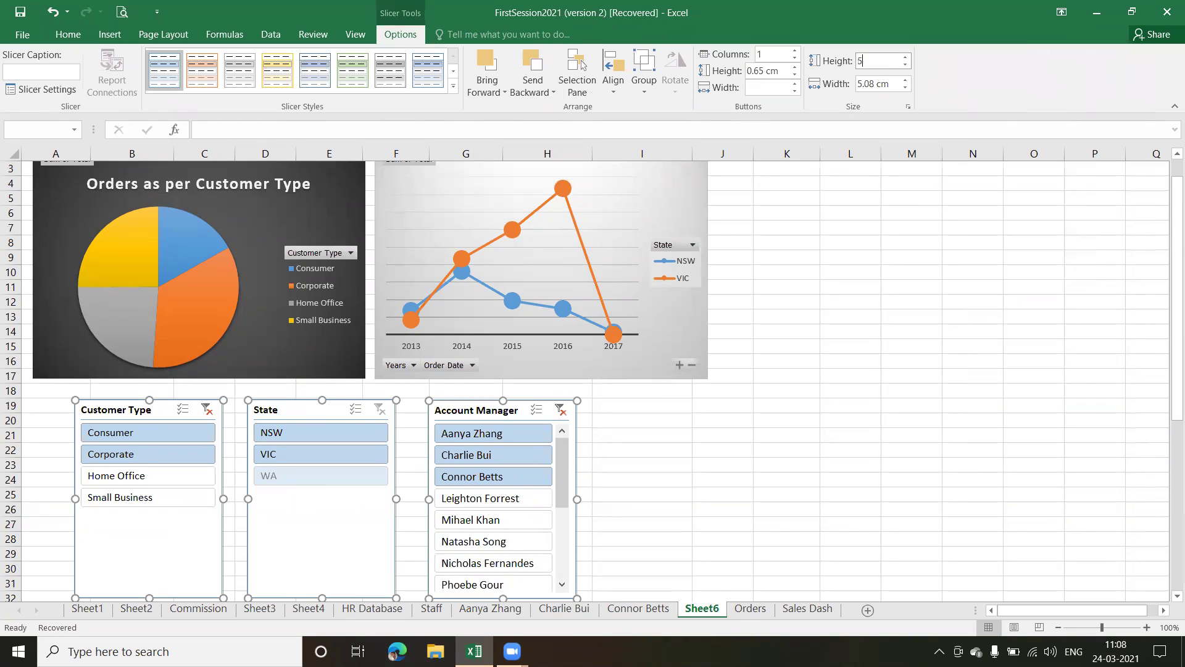
pyautogui.press('Return')
pyautogui.click(906, 88)
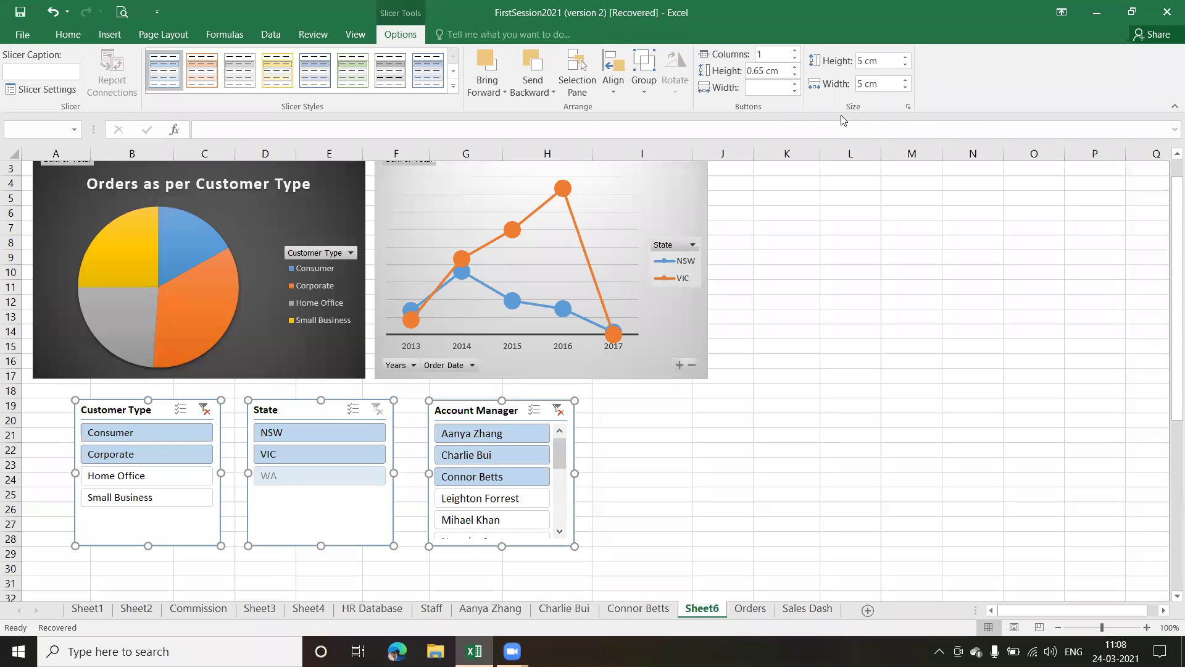
# - Align the tops of the Customer Type, State and Account Manager slicers and distribute them horizontally
pyautogui.click(615, 92)
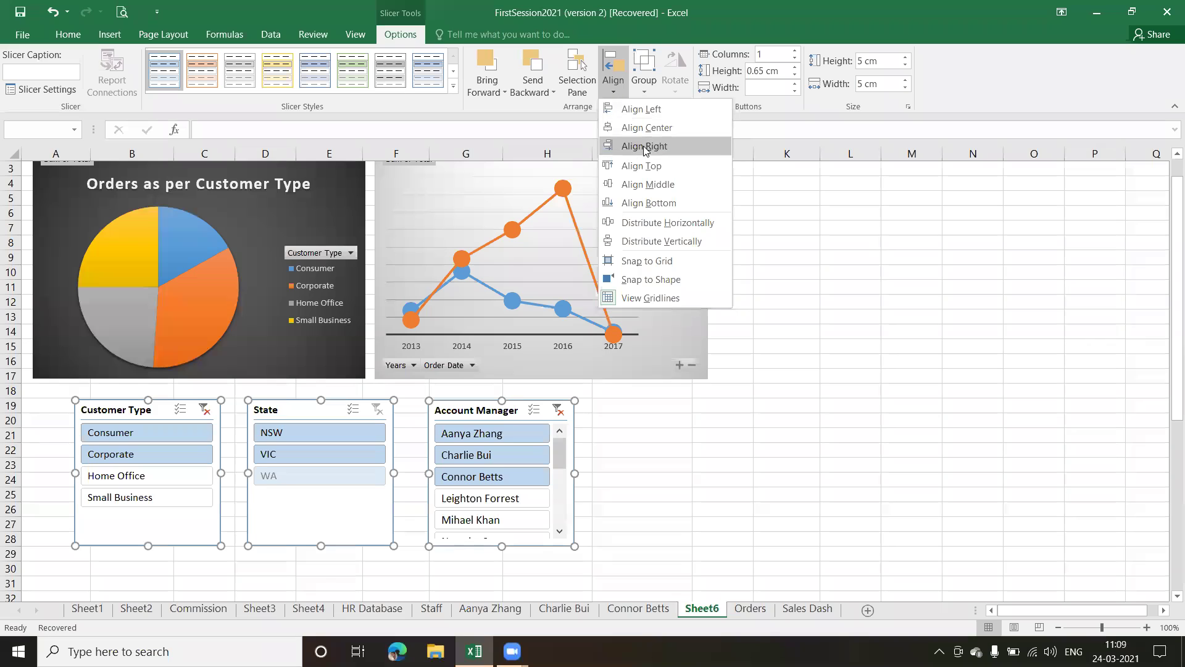
pyautogui.click(648, 167)
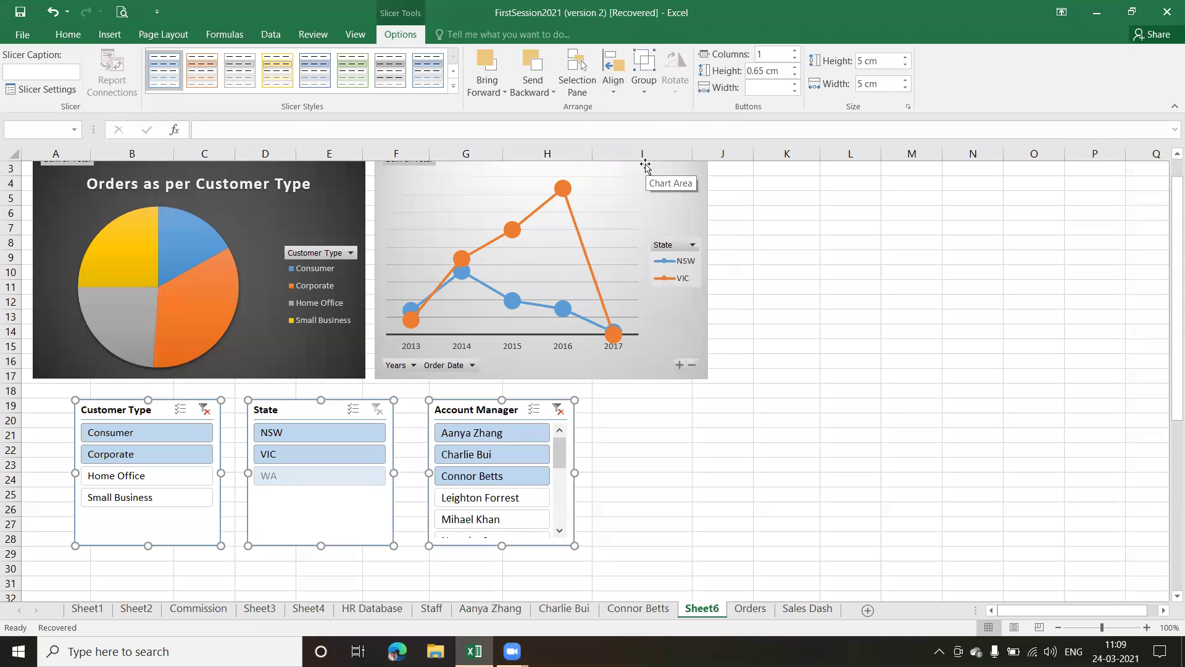
pyautogui.click(615, 91)
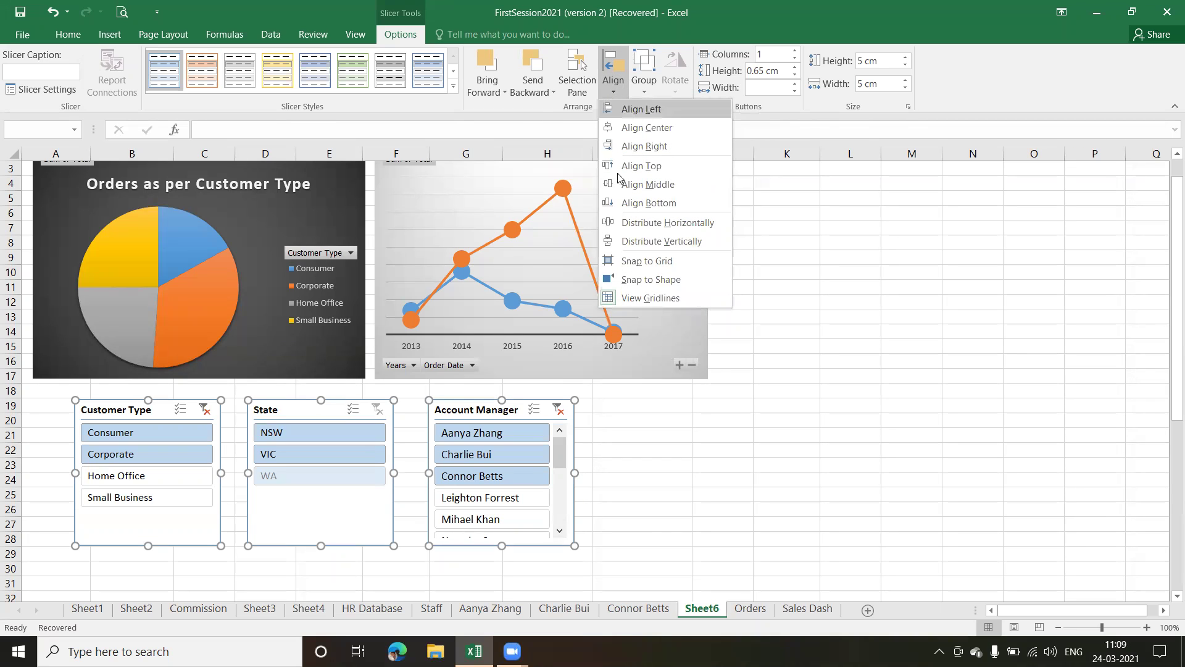
pyautogui.click(646, 226)
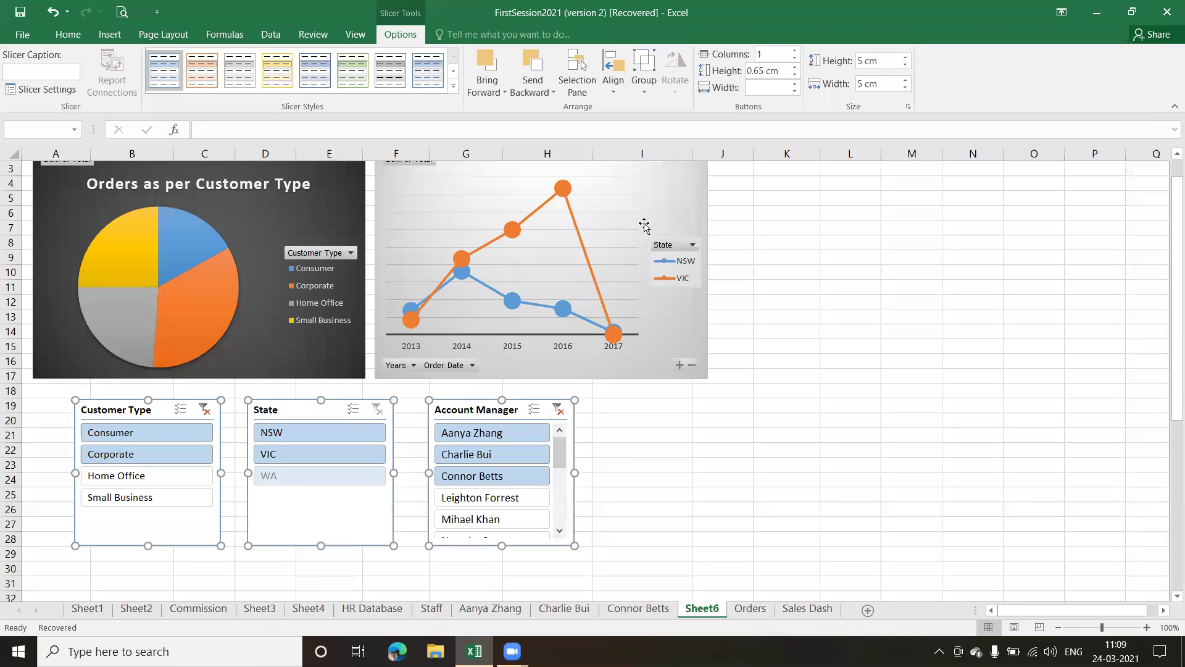
pyautogui.click(696, 453)
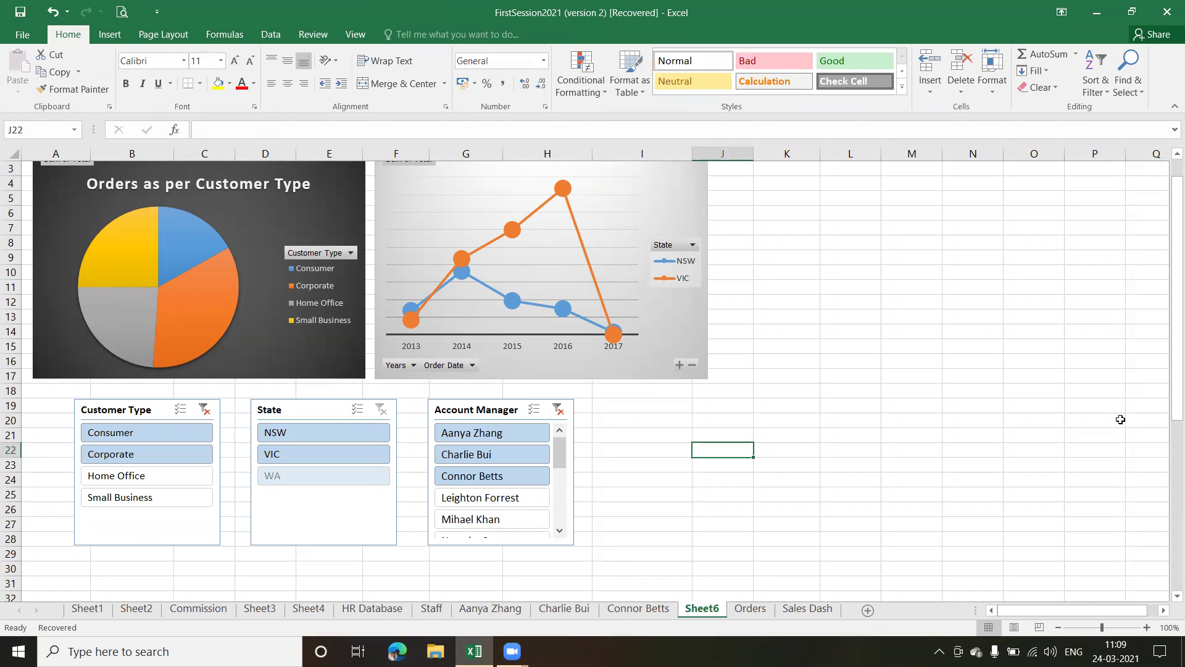
# - Clear the filters on the Customer Type and Account Manager slicers
pyautogui.moveTo(1170, 391)
pyautogui.mouseDown()
pyautogui.moveTo(1169, 477)
pyautogui.moveTo(1169, 368)
pyautogui.mouseUp()
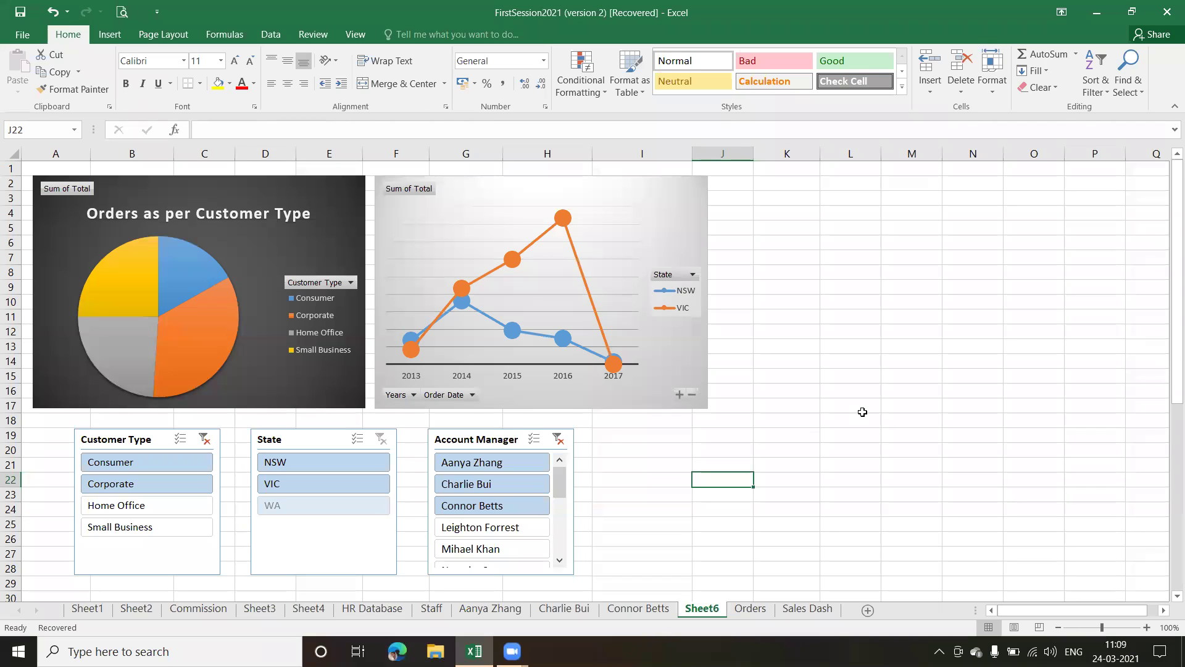
pyautogui.moveTo(1168, 312); pyautogui.dragTo(382, 625)
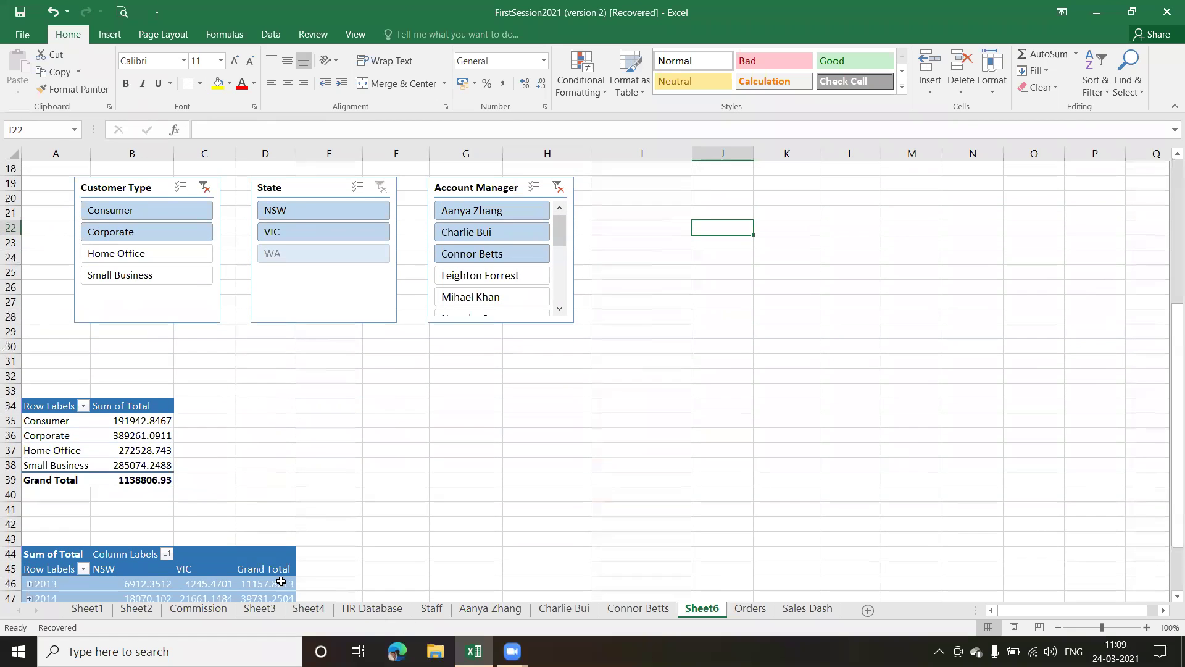
pyautogui.moveTo(1169, 427); pyautogui.dragTo(772, 342)
pyautogui.scroll(-1, 633, 404)
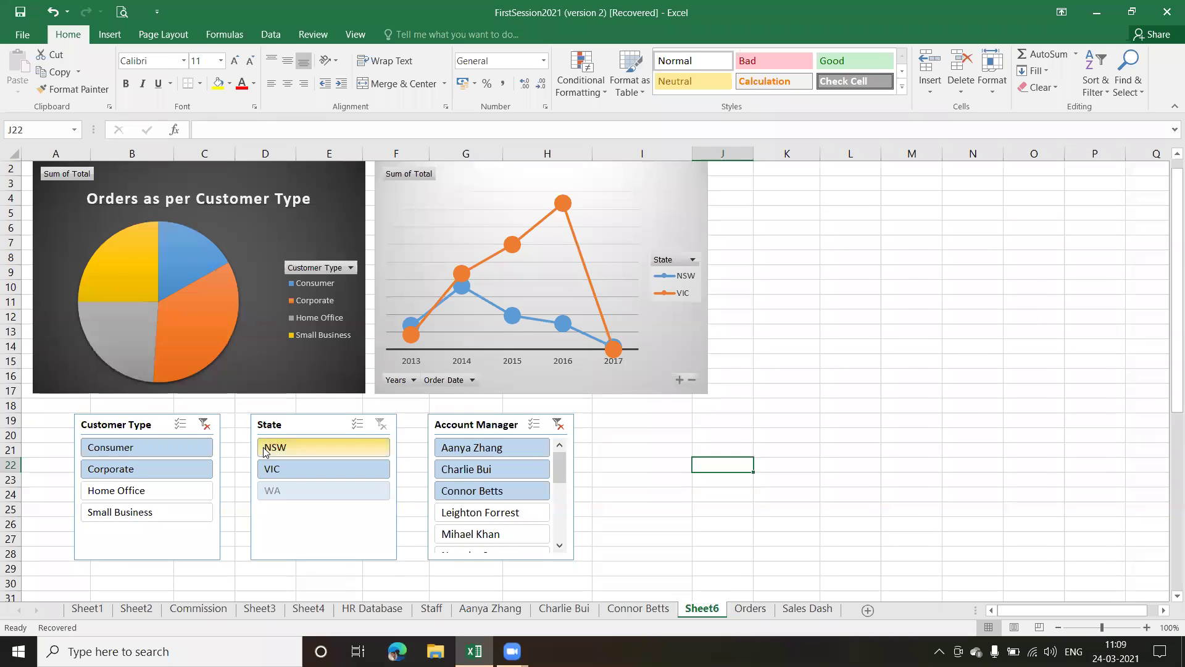
pyautogui.moveTo(1168, 349); pyautogui.dragTo(1167, 341)
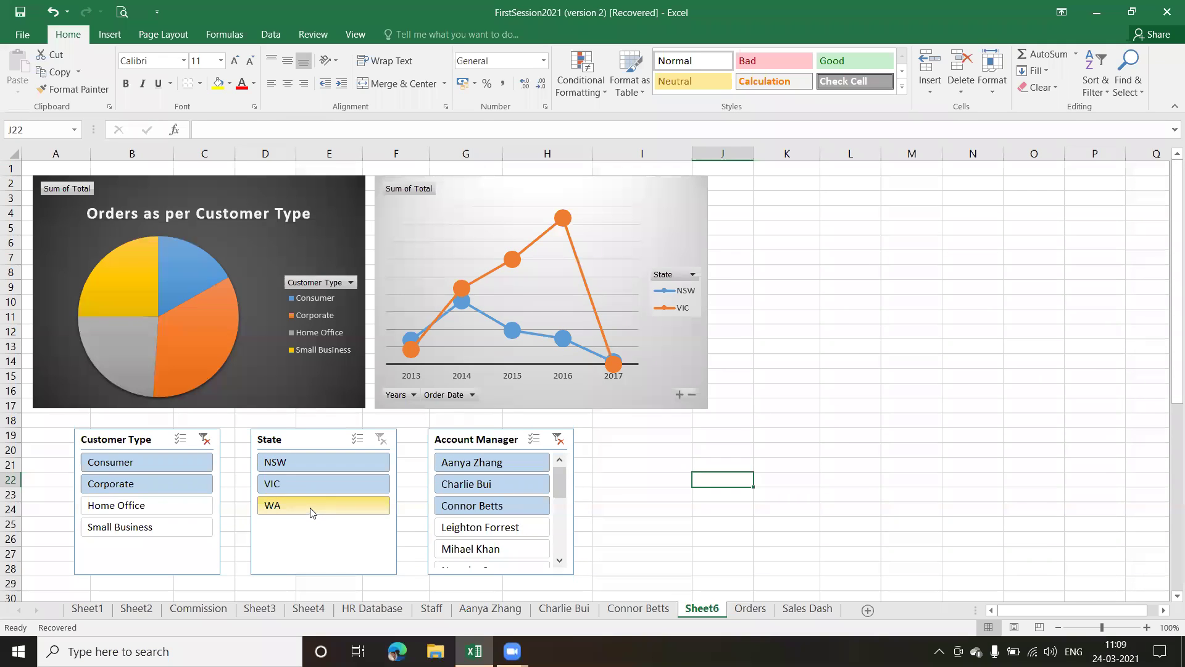
pyautogui.click(205, 440)
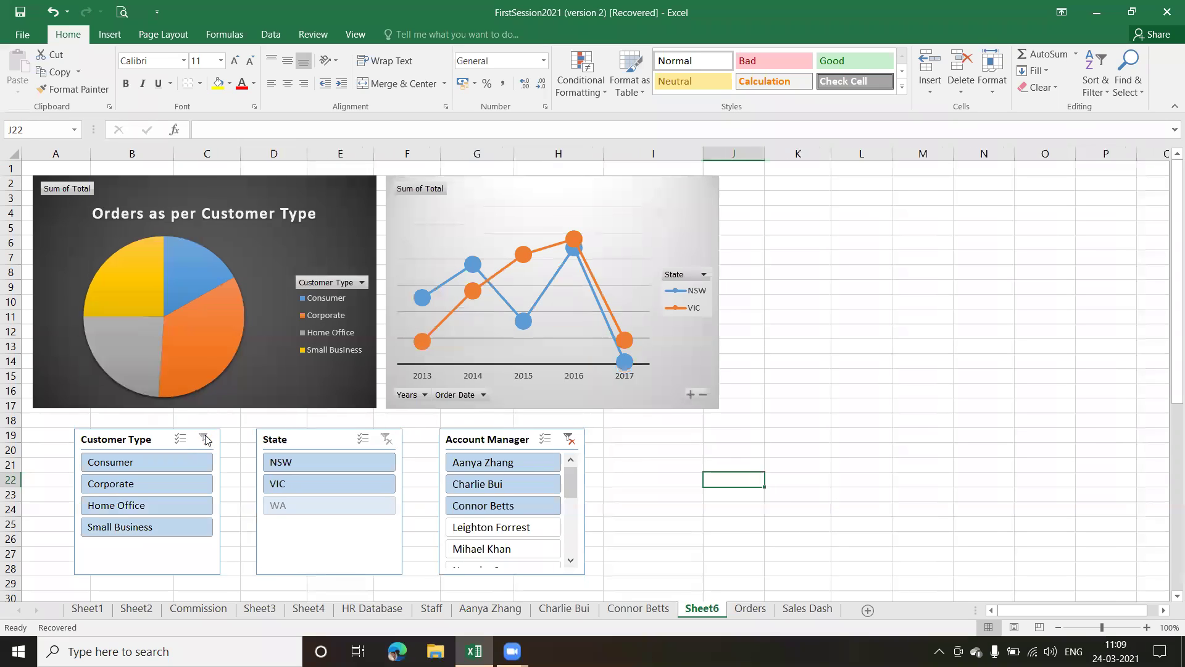
pyautogui.click(568, 439)
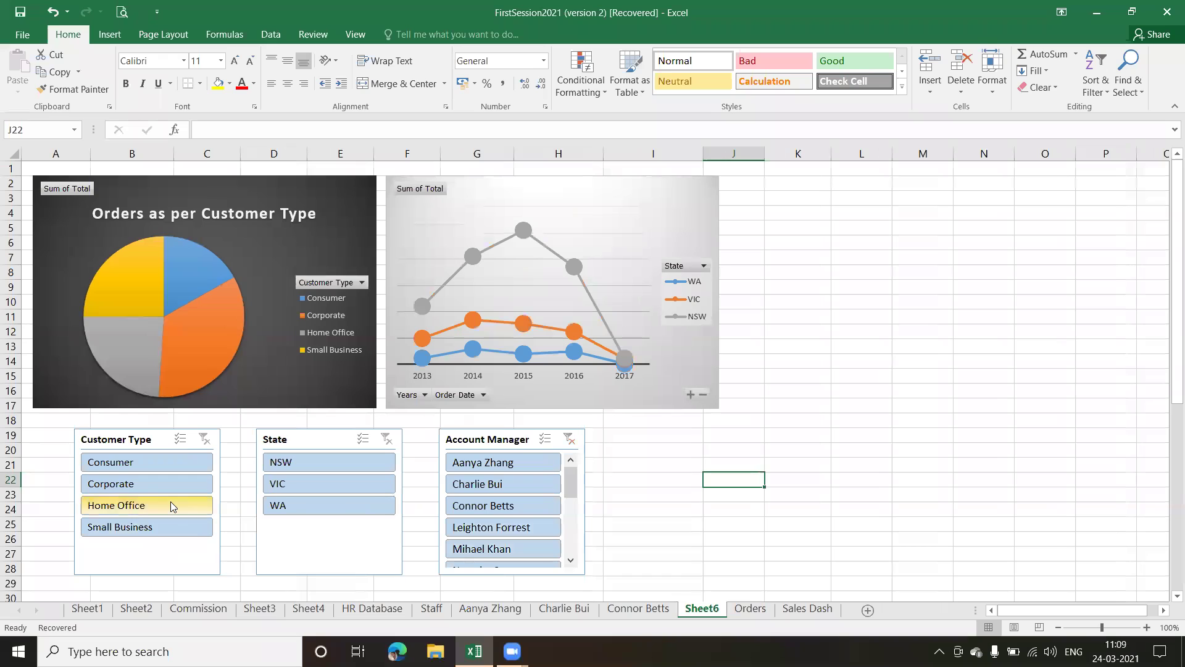
# - Test the Customer Type slicer with Corporate excluded and the Account Manager slicer with only some managers, and clear both filters
pyautogui.click(131, 464)
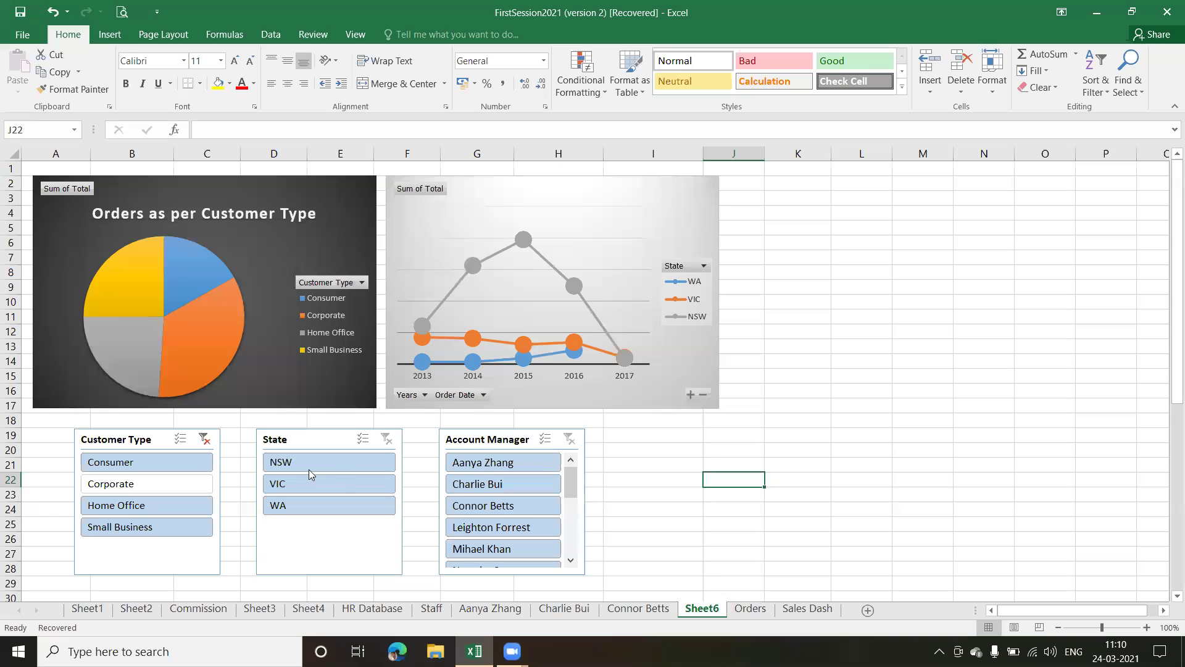
pyautogui.click(512, 467)
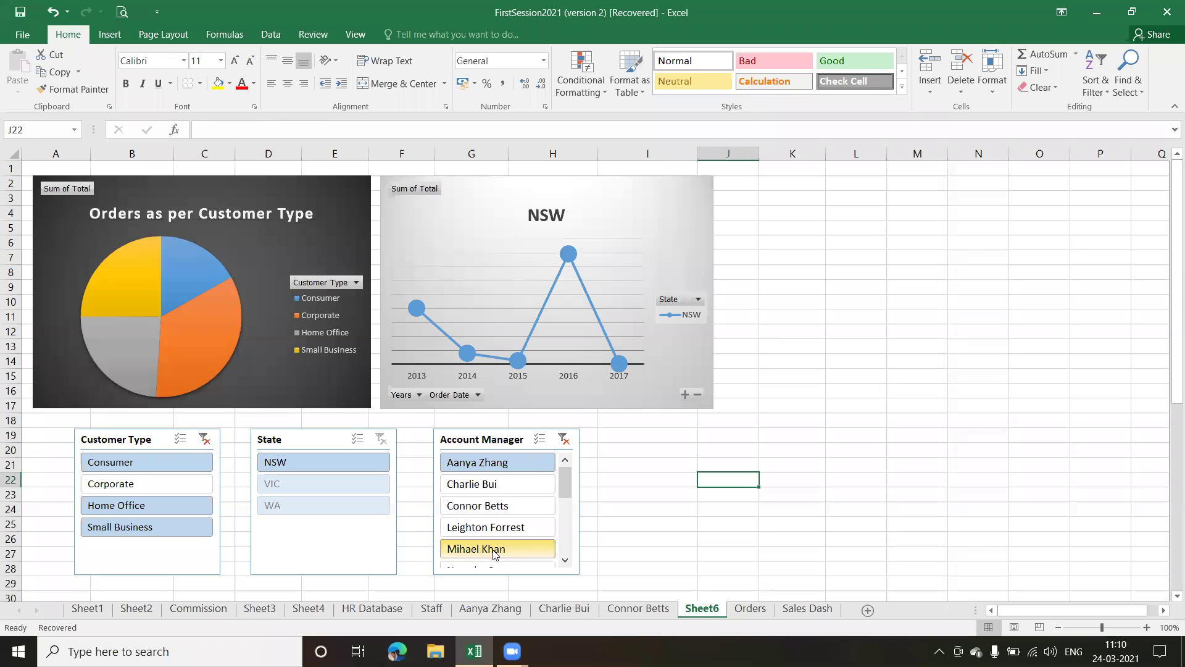
pyautogui.hotkey('ctrl', 'z')
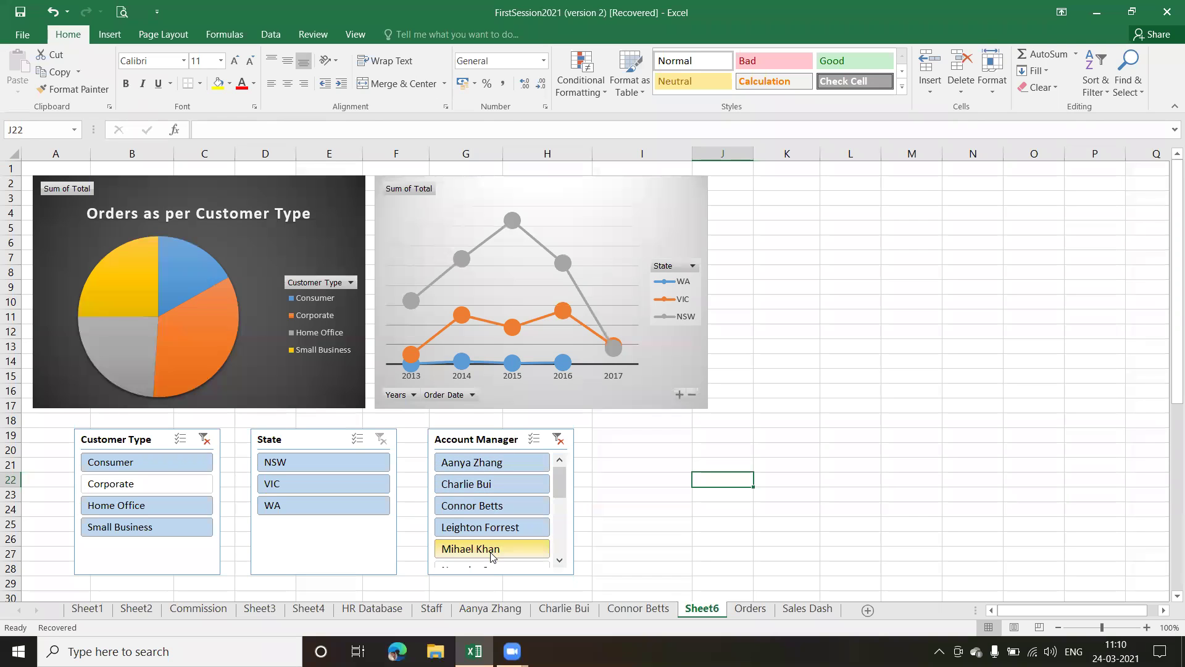
pyautogui.moveTo(561, 489)
pyautogui.mouseDown()
pyautogui.moveTo(562, 518)
pyautogui.moveTo(565, 483)
pyautogui.mouseUp()
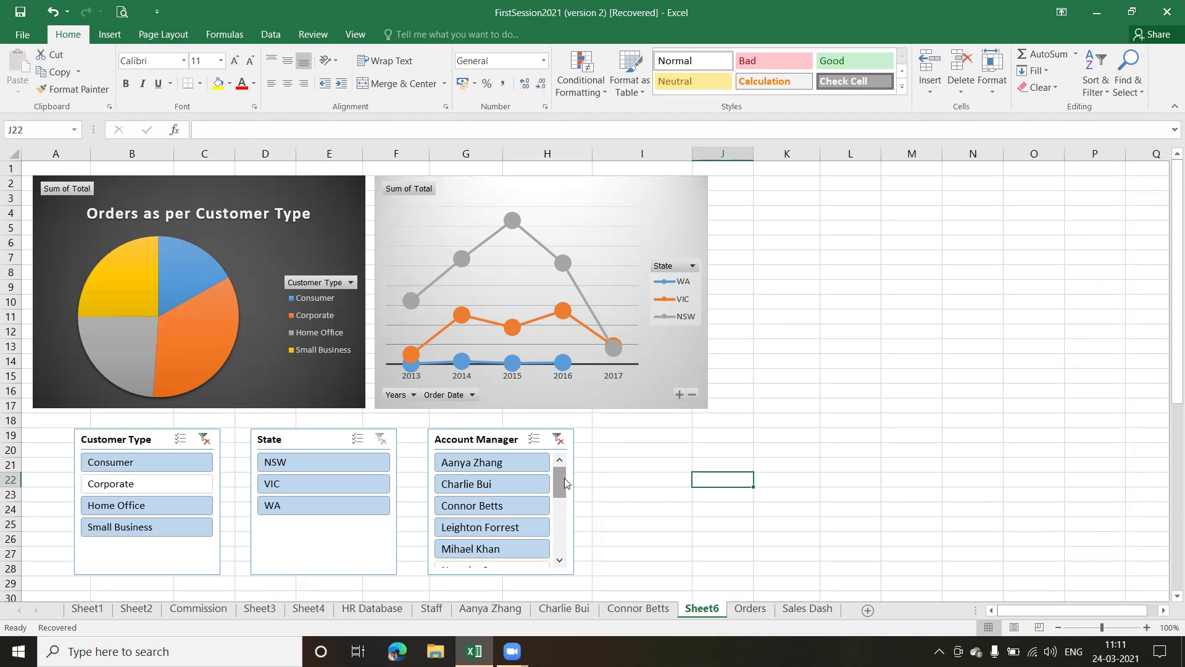
pyautogui.click(558, 439)
pyautogui.click(204, 438)
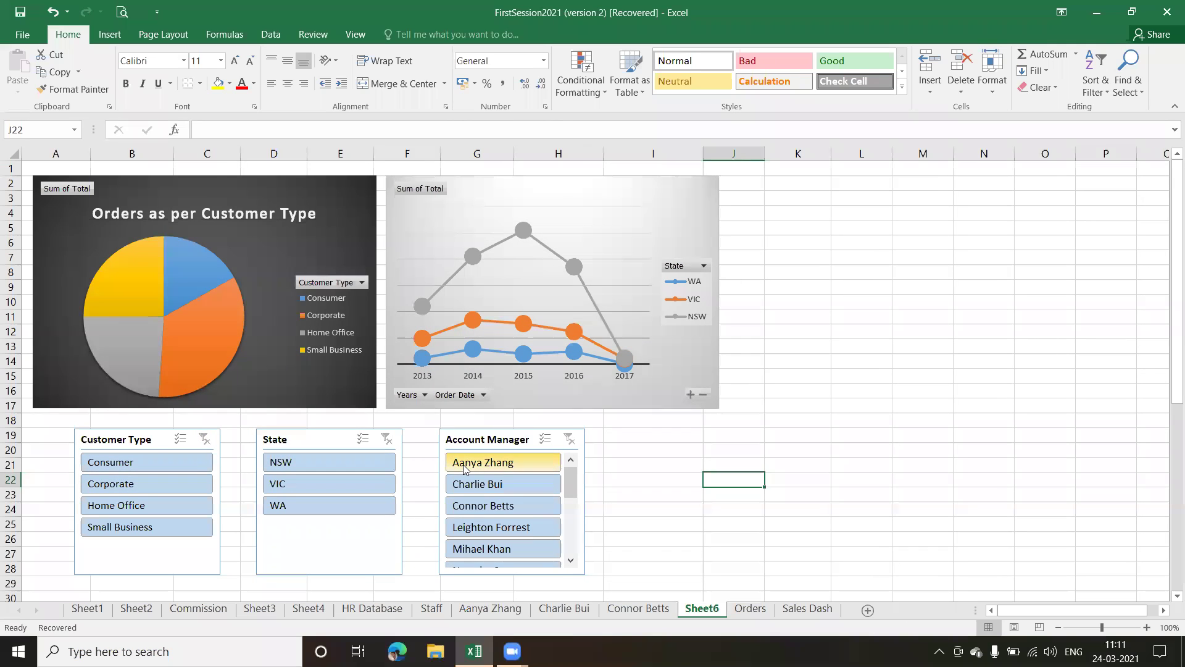
# - Connect the Customer Type slicer to PivotTable1 on Sheet6 through its report connections, keeping PivotTable2 connected
pyautogui.click(128, 438)
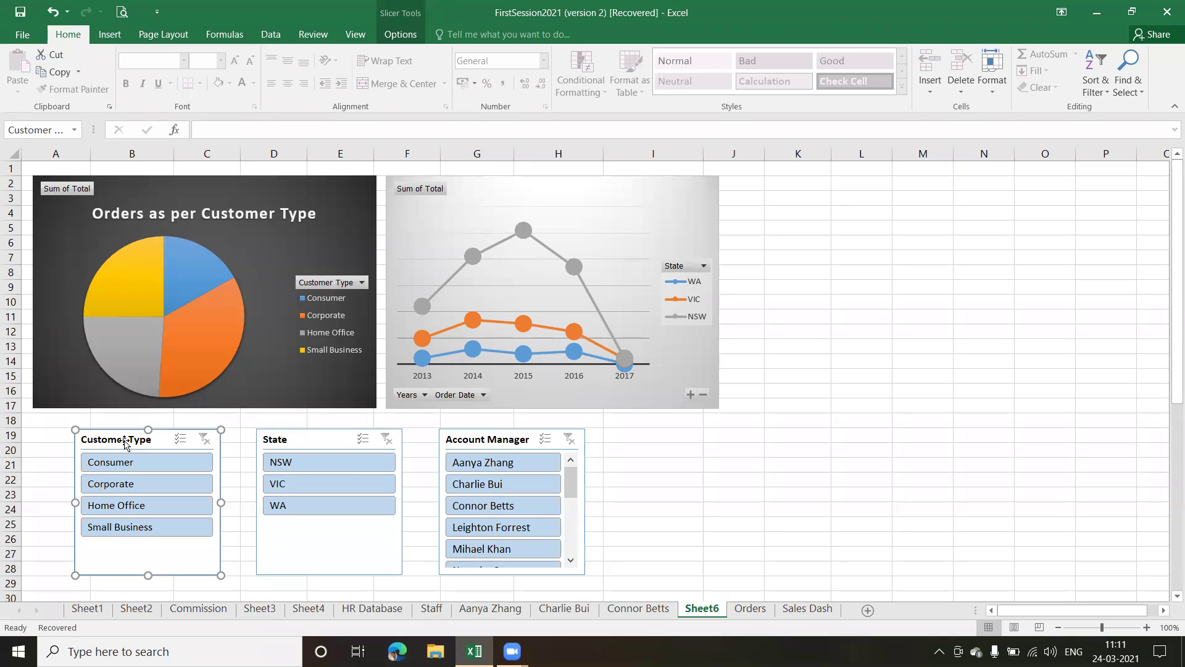
pyautogui.click(401, 34)
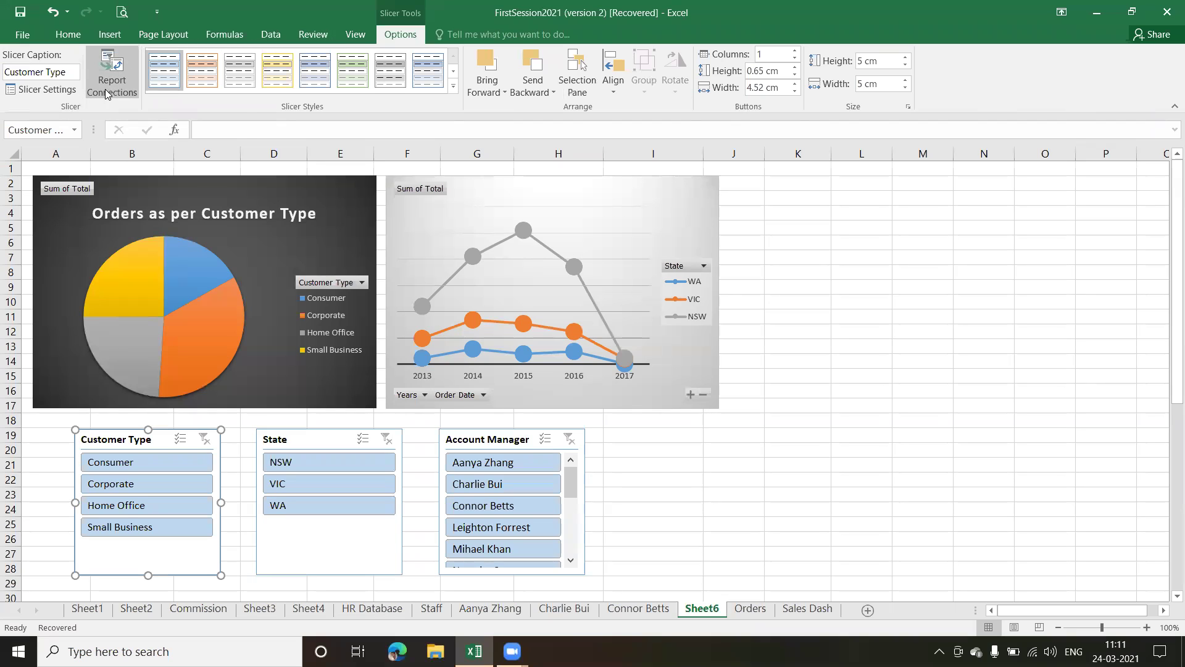
pyautogui.click(119, 74)
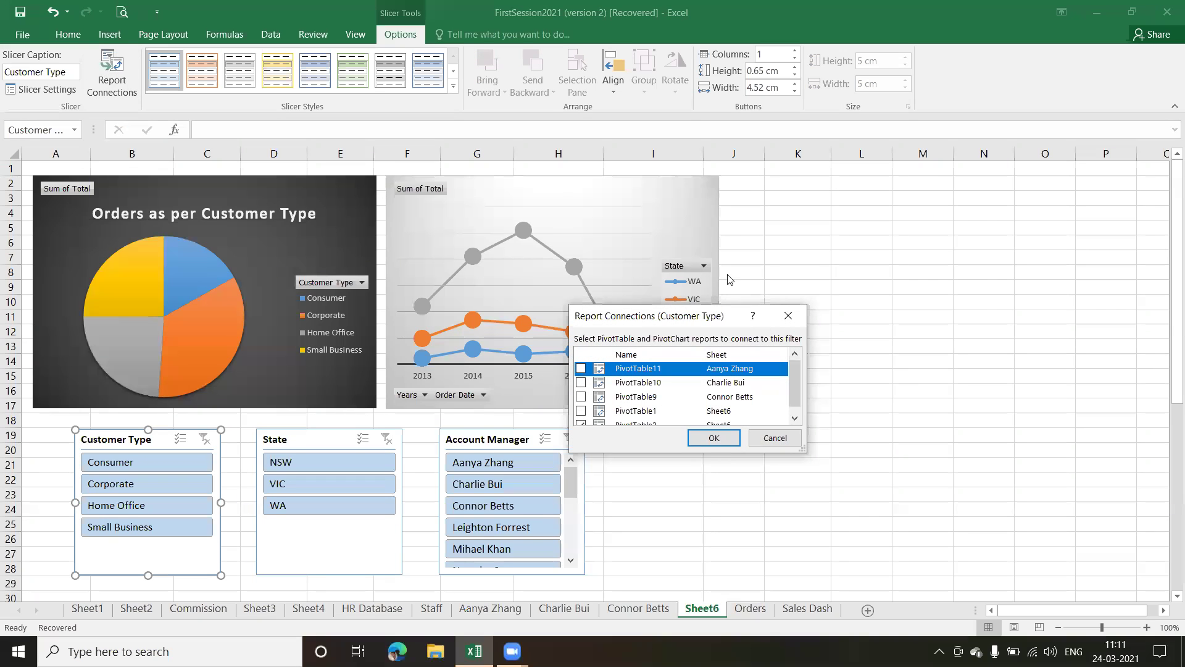
pyautogui.moveTo(686, 318); pyautogui.dragTo(860, 206)
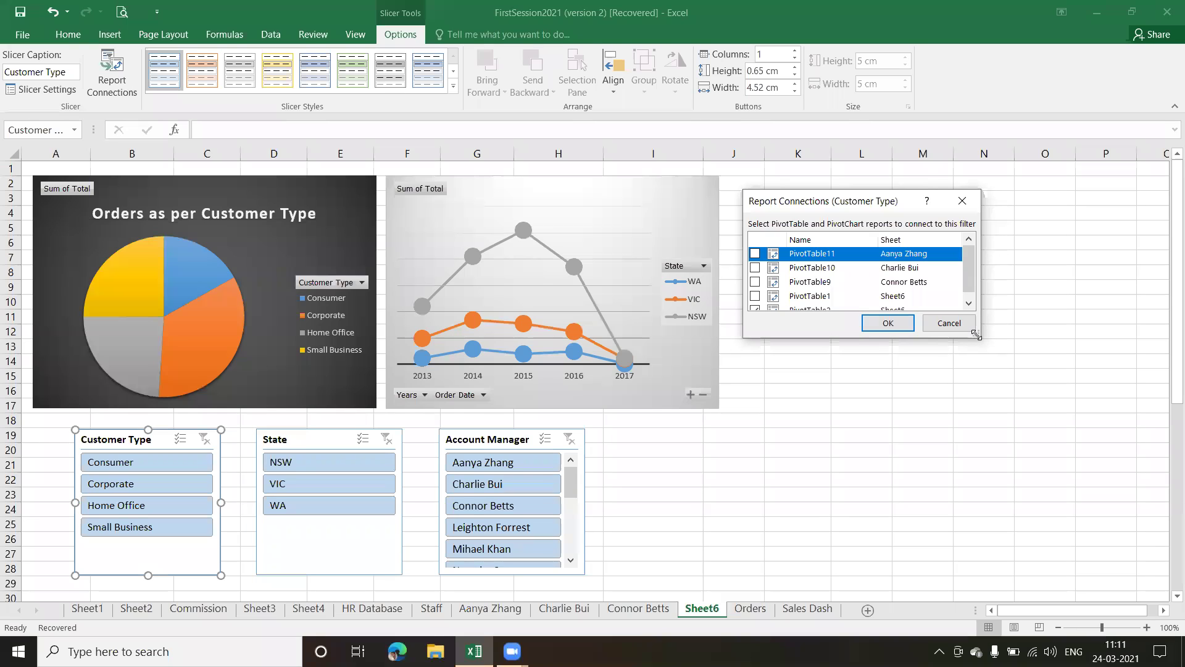
pyautogui.moveTo(976, 334); pyautogui.dragTo(989, 442)
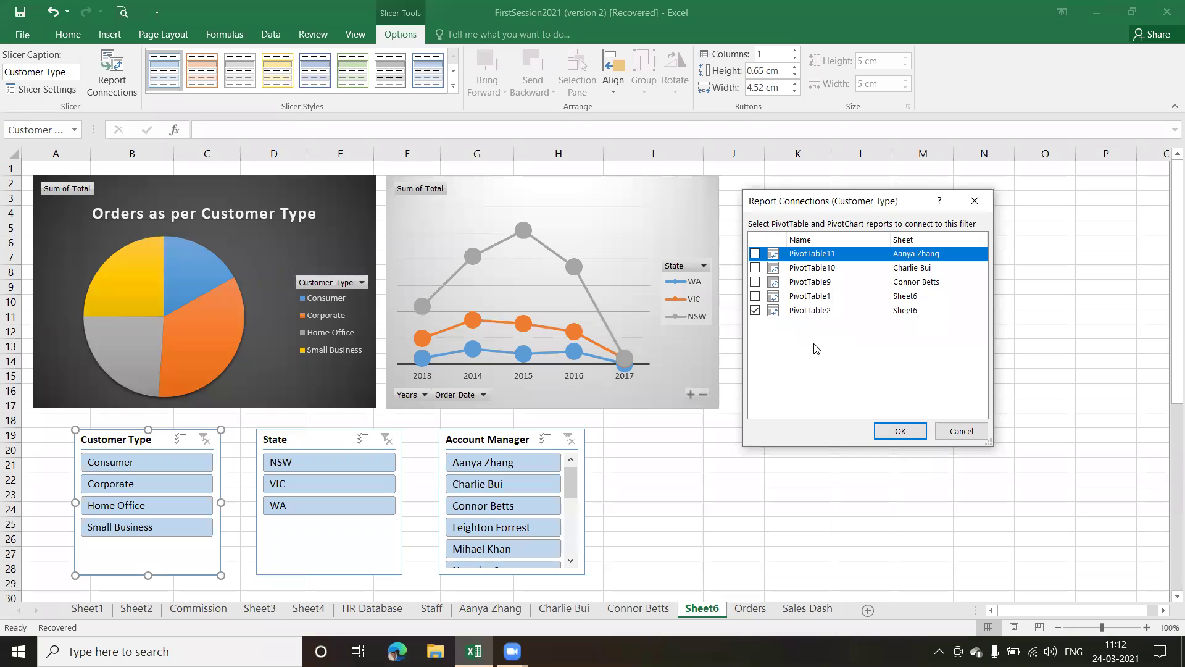
pyautogui.click(754, 297)
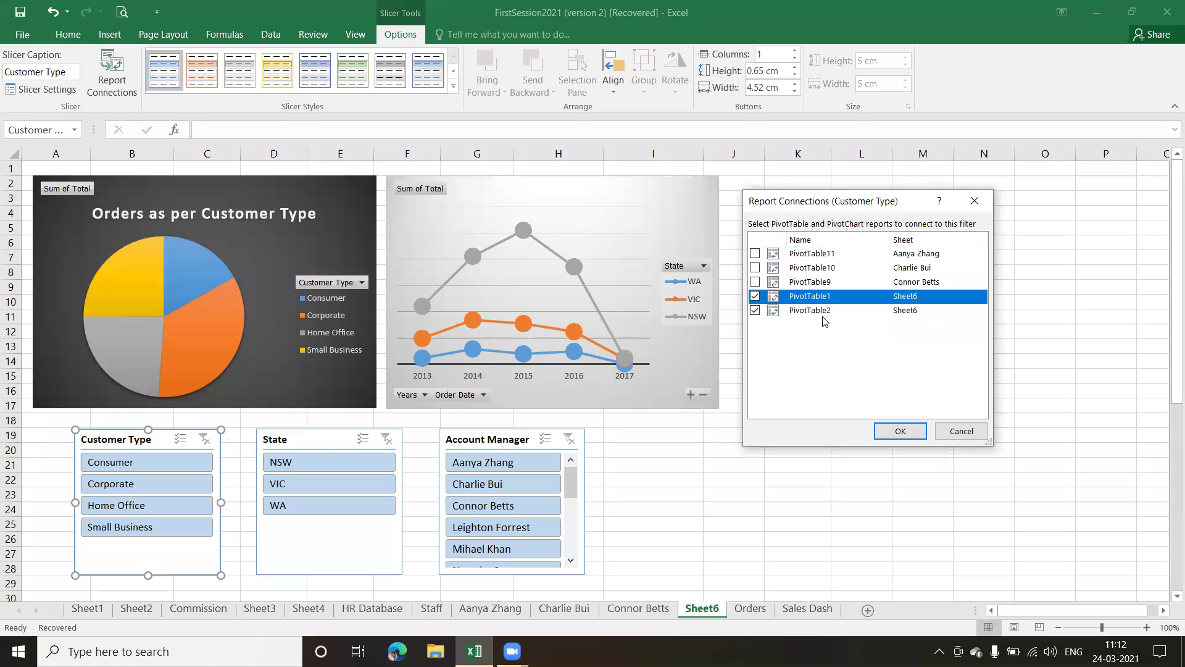
pyautogui.click(897, 429)
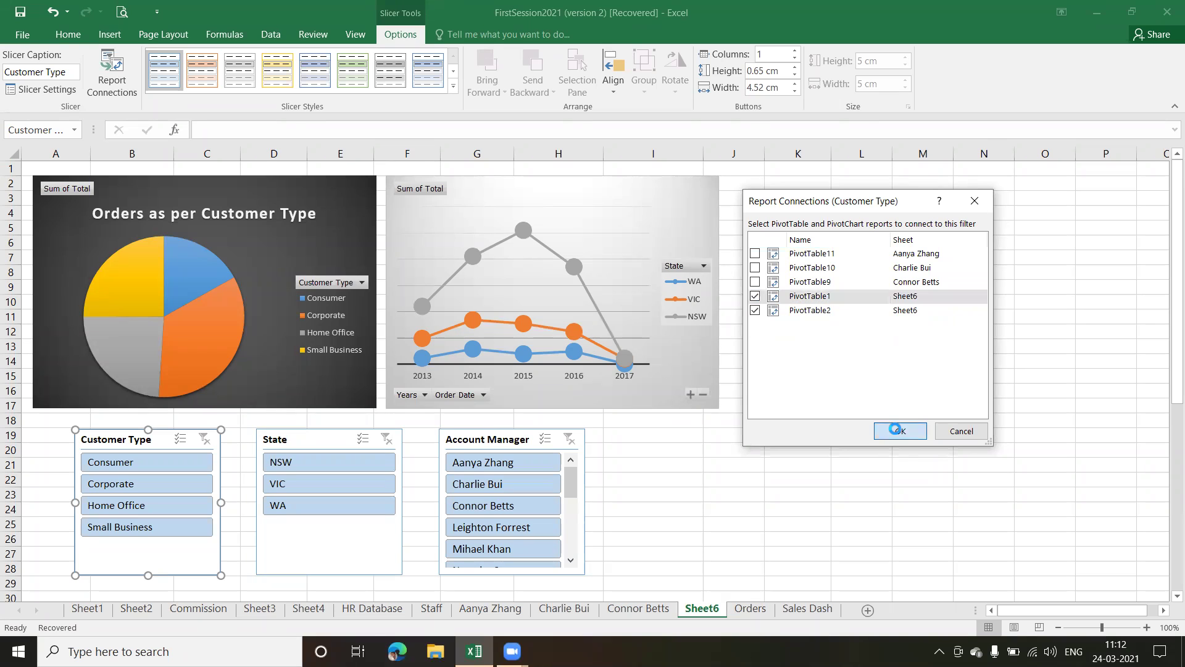
# - Filter the Customer Type slicer to Consumer and Small Business and check the pivot tables beneath the dashboard
pyautogui.click(123, 464)
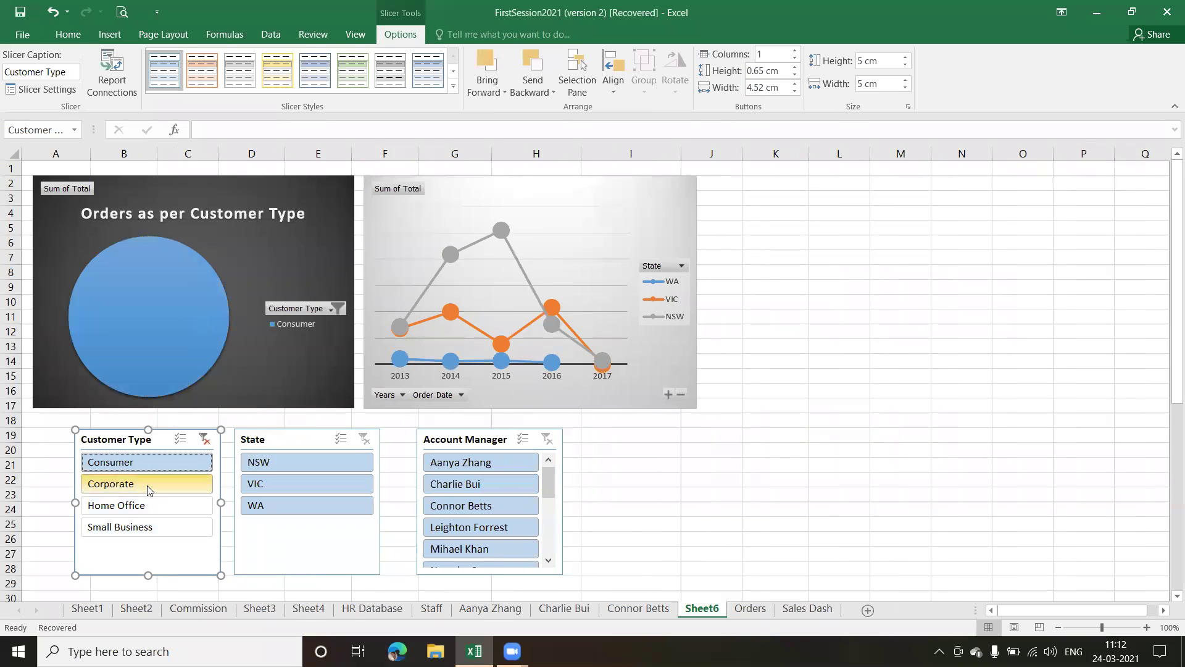
pyautogui.keyDown('ctrl'); pyautogui.click(134, 528); pyautogui.keyUp('ctrl')
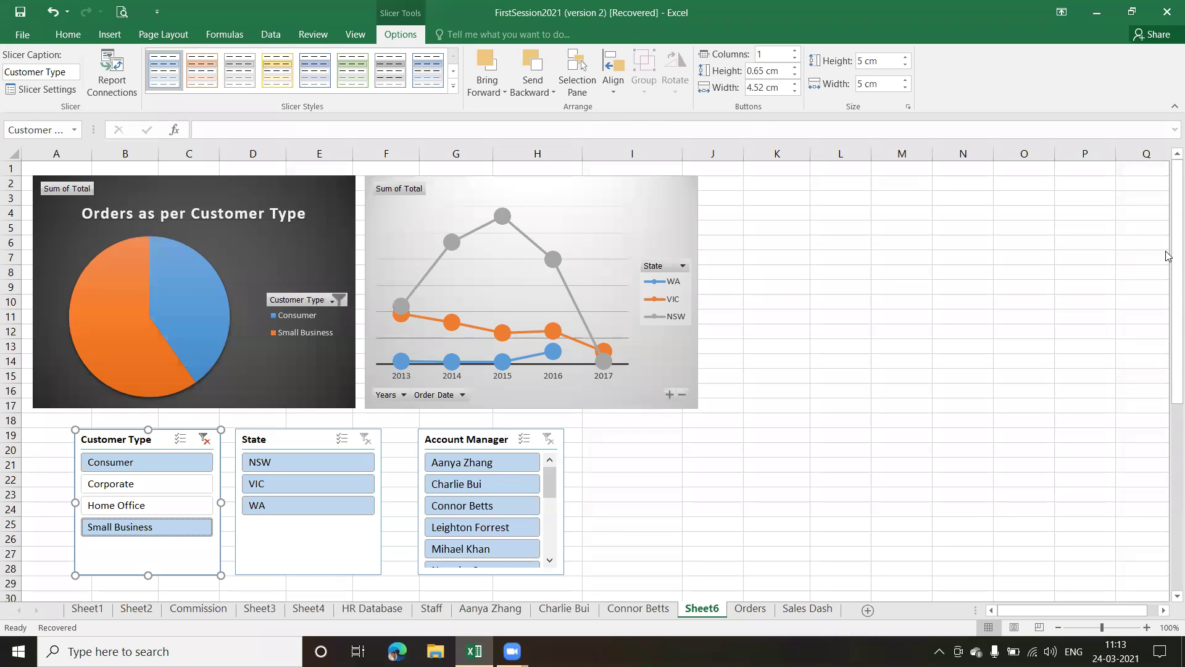
pyautogui.moveTo(1170, 250); pyautogui.dragTo(1169, 463)
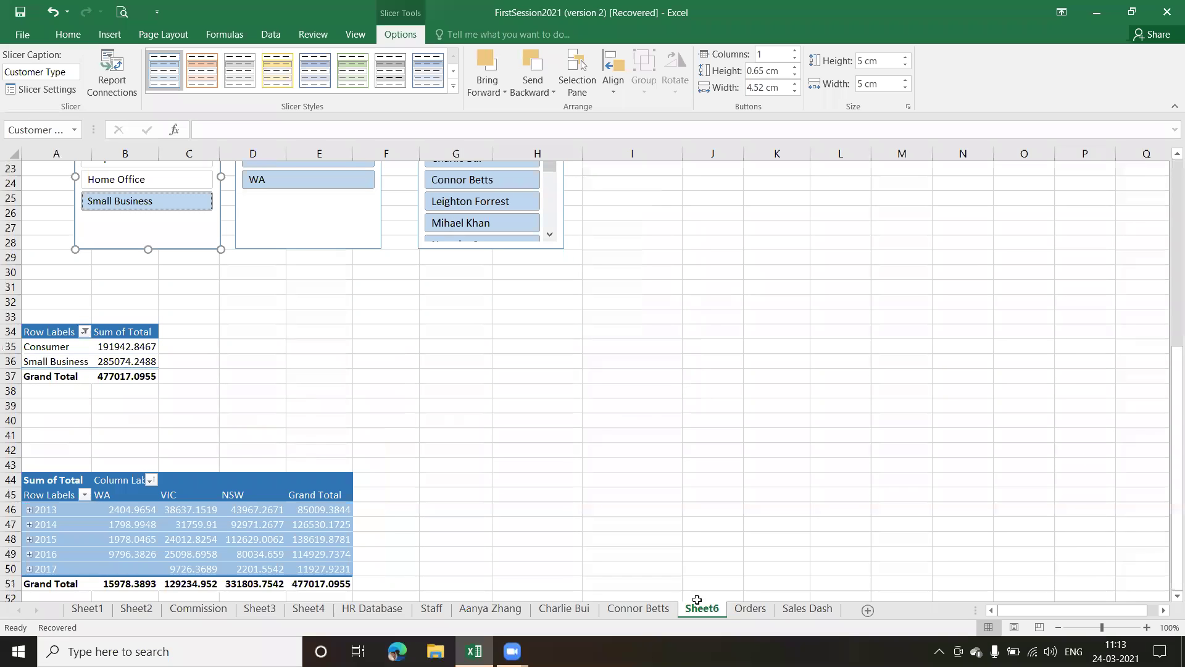
# - Start inserting a calculated field in the pivot table that totals sales by year and state
pyautogui.click(177, 523)
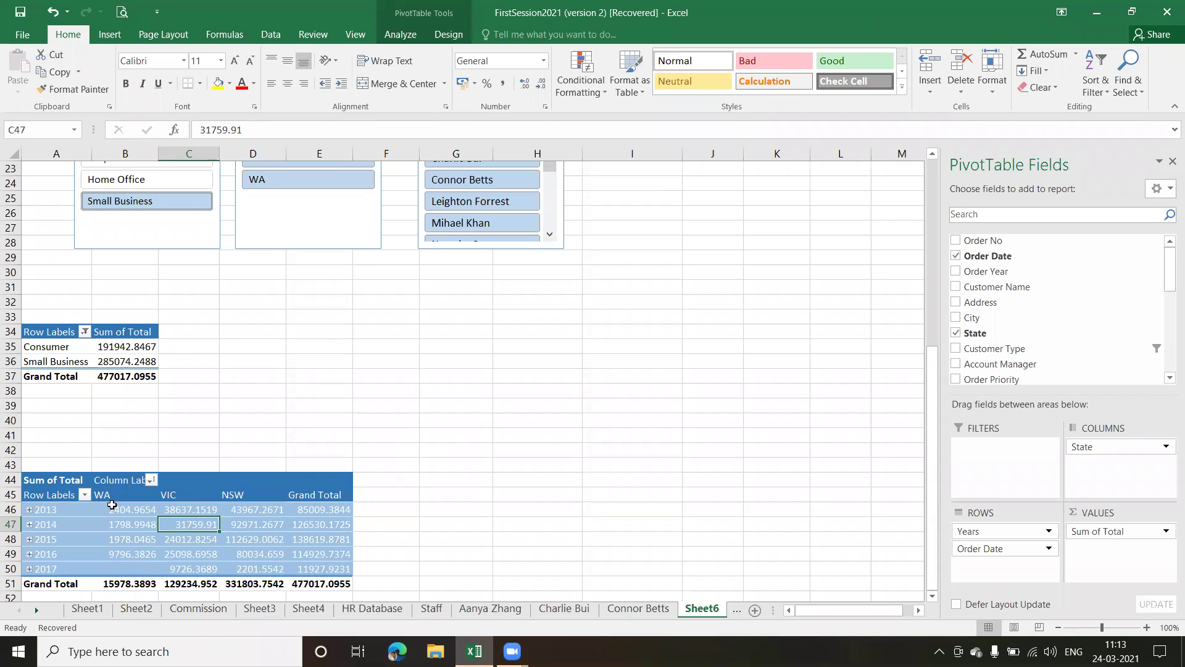
pyautogui.click(257, 539)
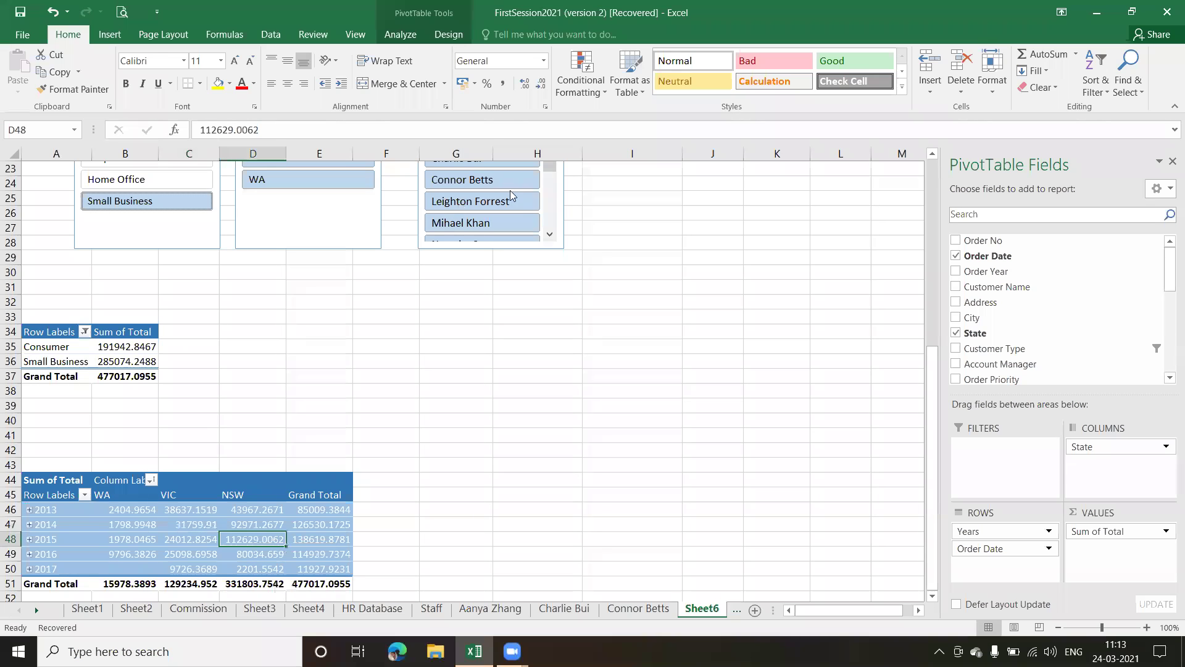
pyautogui.click(399, 36)
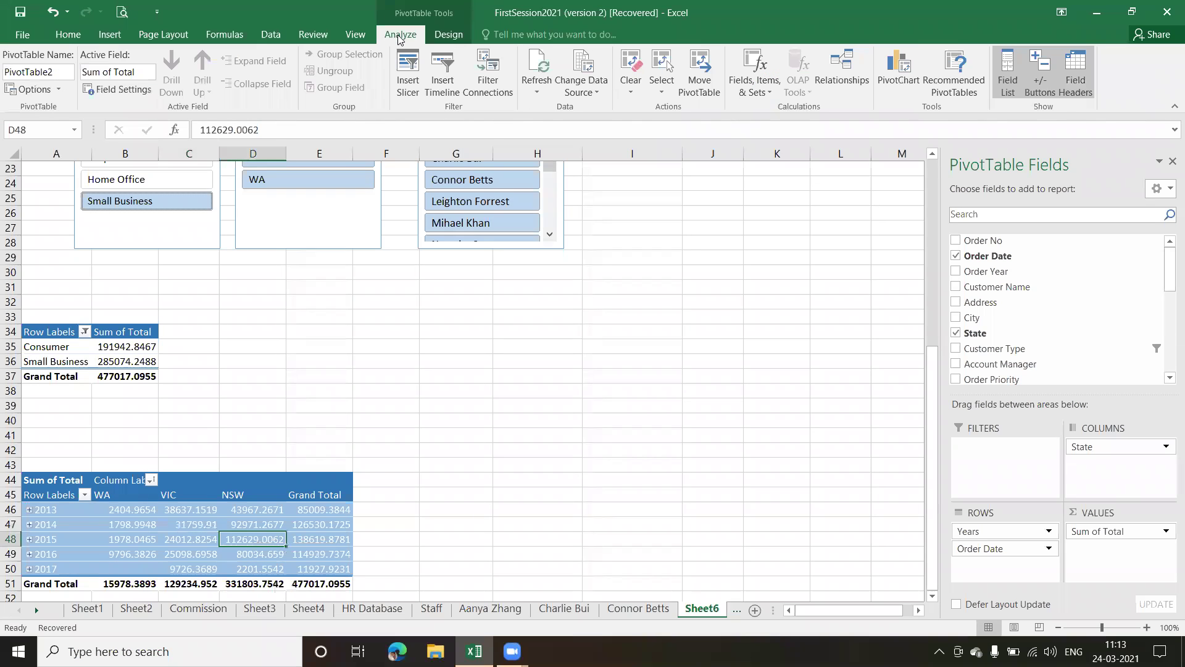
pyautogui.click(772, 93)
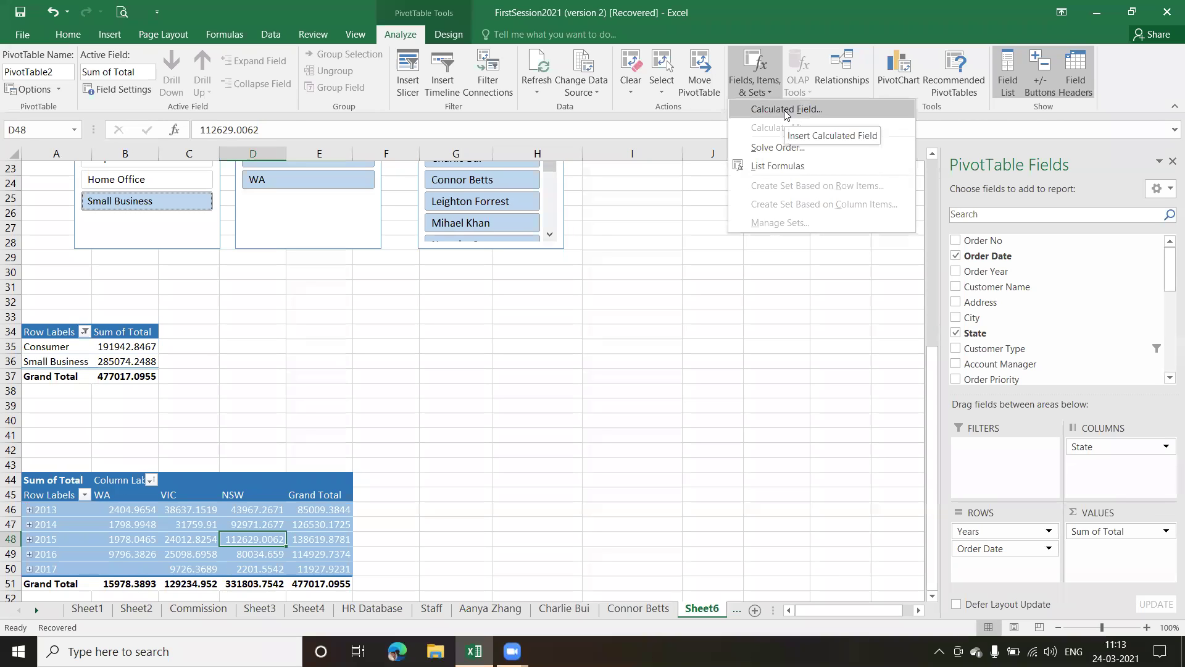
pyautogui.click(785, 110)
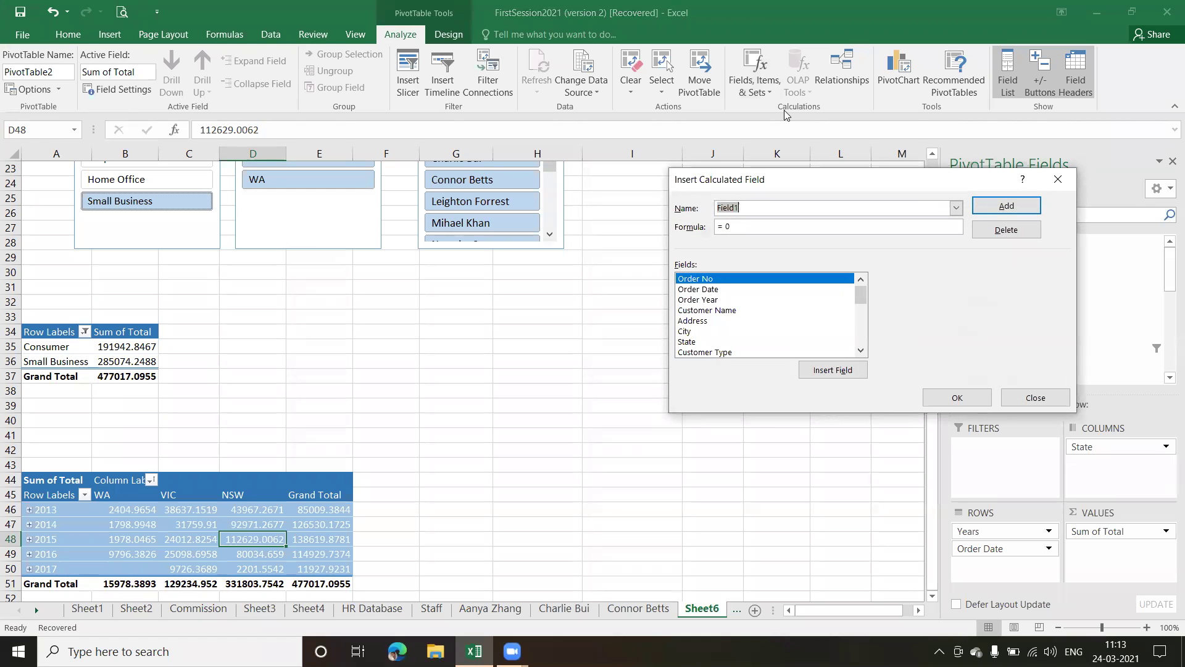
# - Name the new calculated field Dummy and look through the available source fields
pyautogui.moveTo(852, 184); pyautogui.dragTo(708, 145)
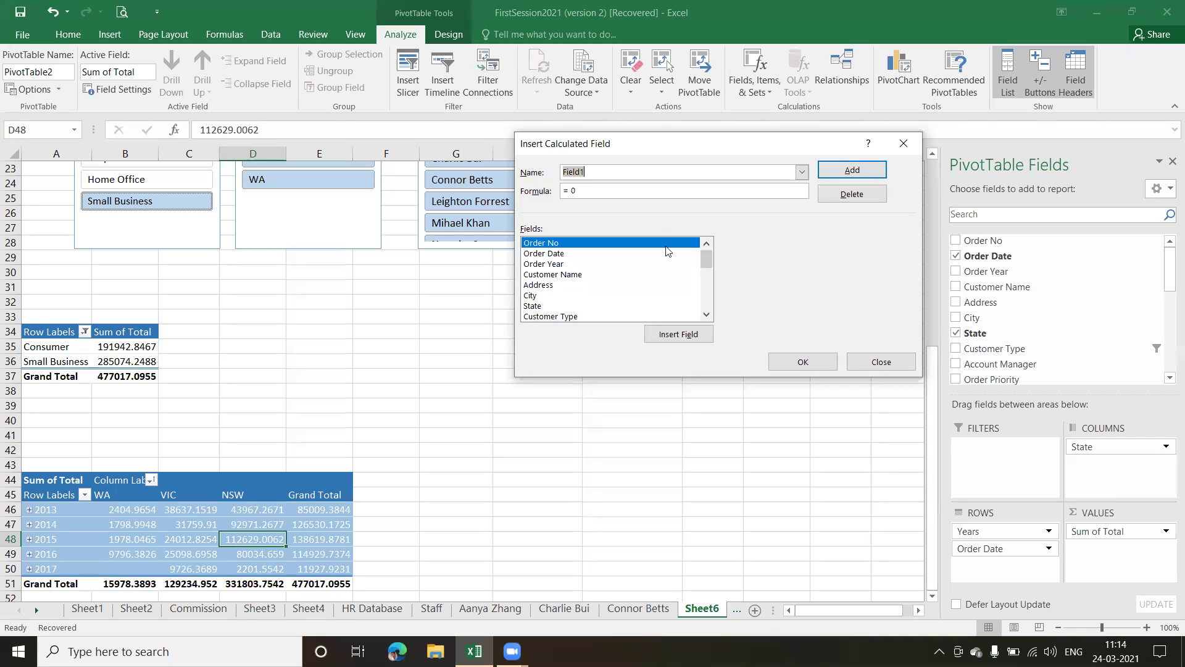
pyautogui.click(707, 315)
pyautogui.moveTo(707, 260); pyautogui.dragTo(708, 260)
pyautogui.press('BackSpace')
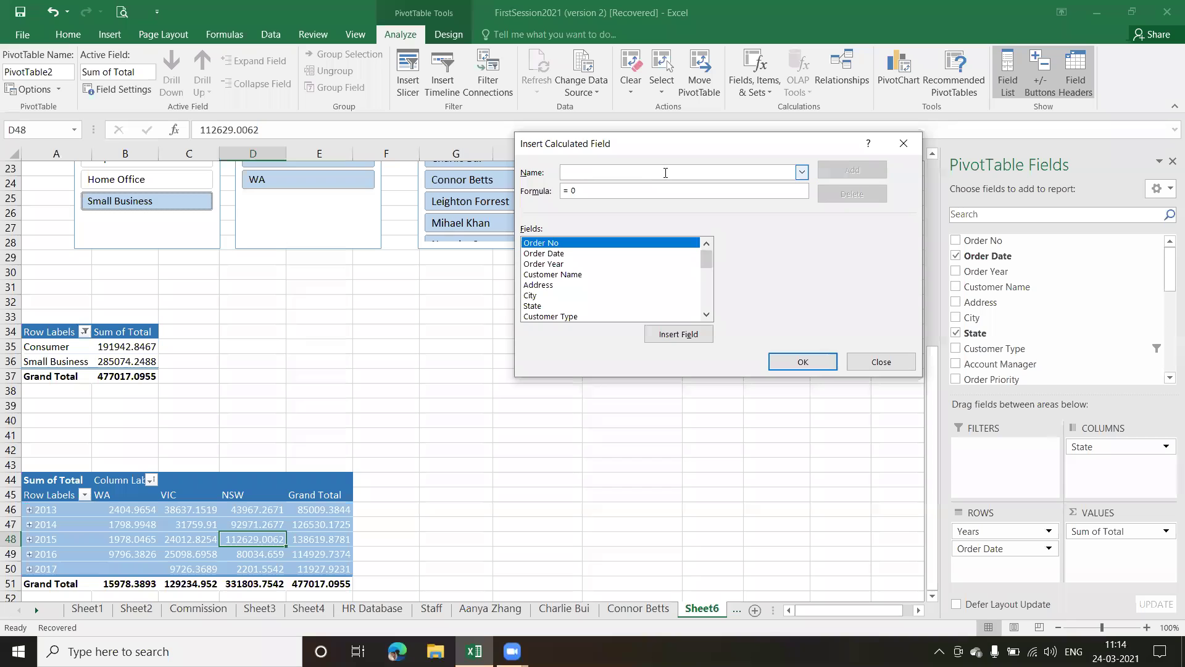
pyautogui.write('Dummy')
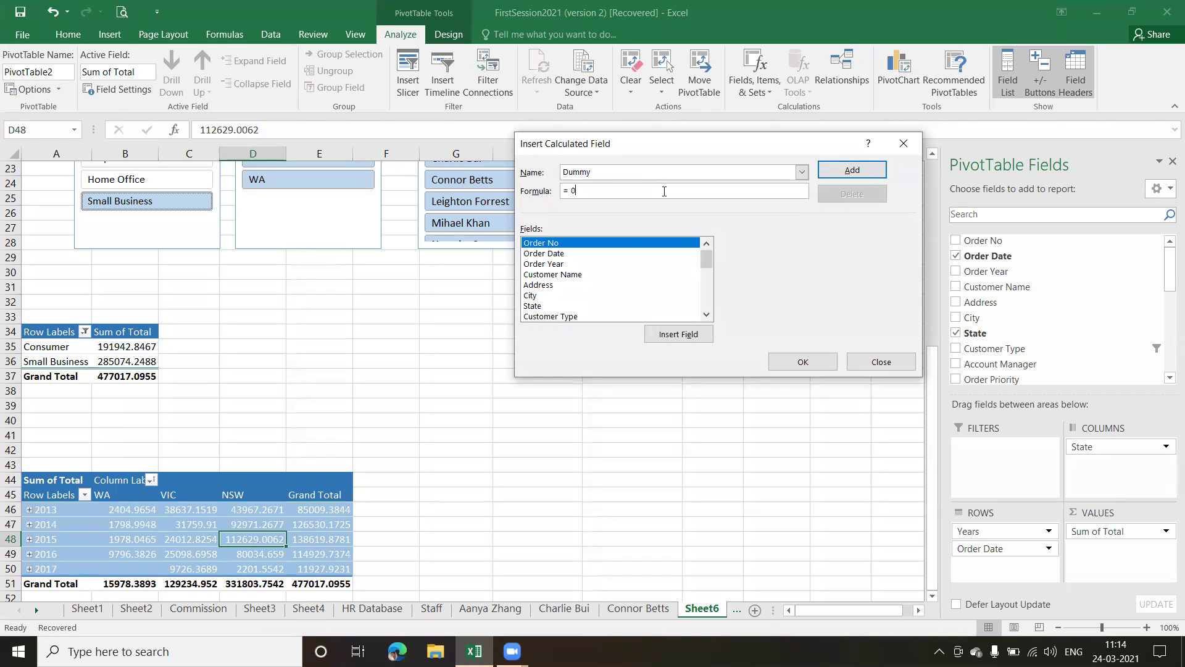
pyautogui.moveTo(707, 262); pyautogui.dragTo(708, 307)
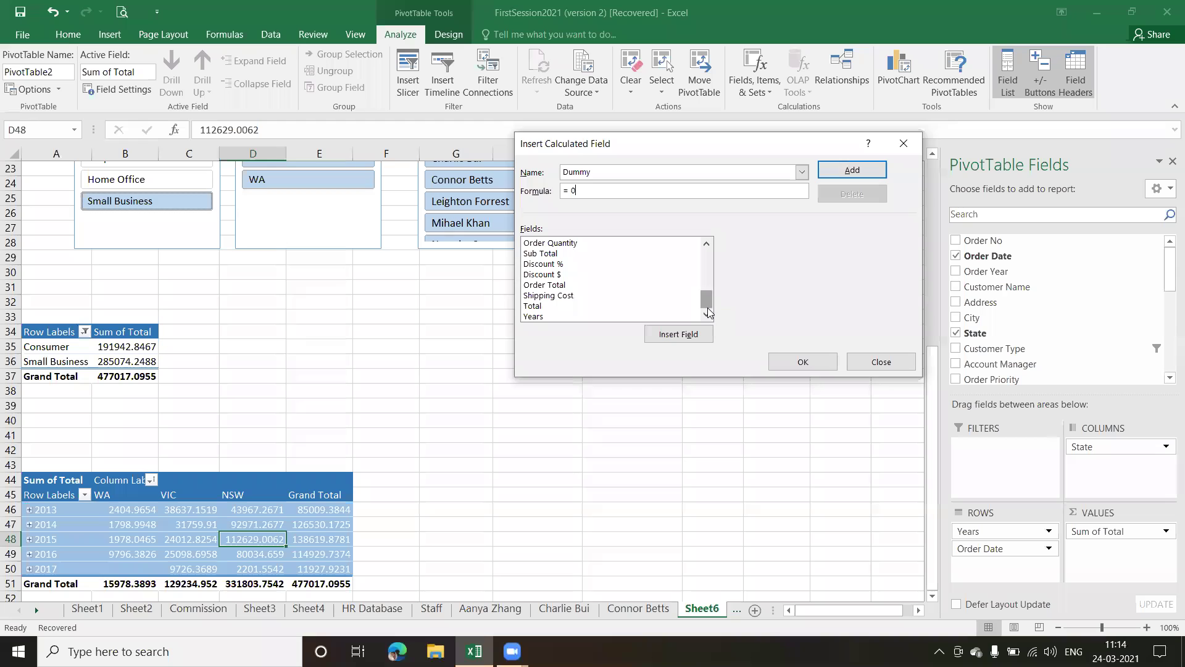
pyautogui.moveTo(708, 308); pyautogui.dragTo(708, 308)
# - Replace the calculated field's name with WithoutDiscount
pyautogui.press('BackSpace')
pyautogui.press('BackSpace')
pyautogui.press('BackSpace')
pyautogui.press('BackSpace')
pyautogui.press('BackSpace')
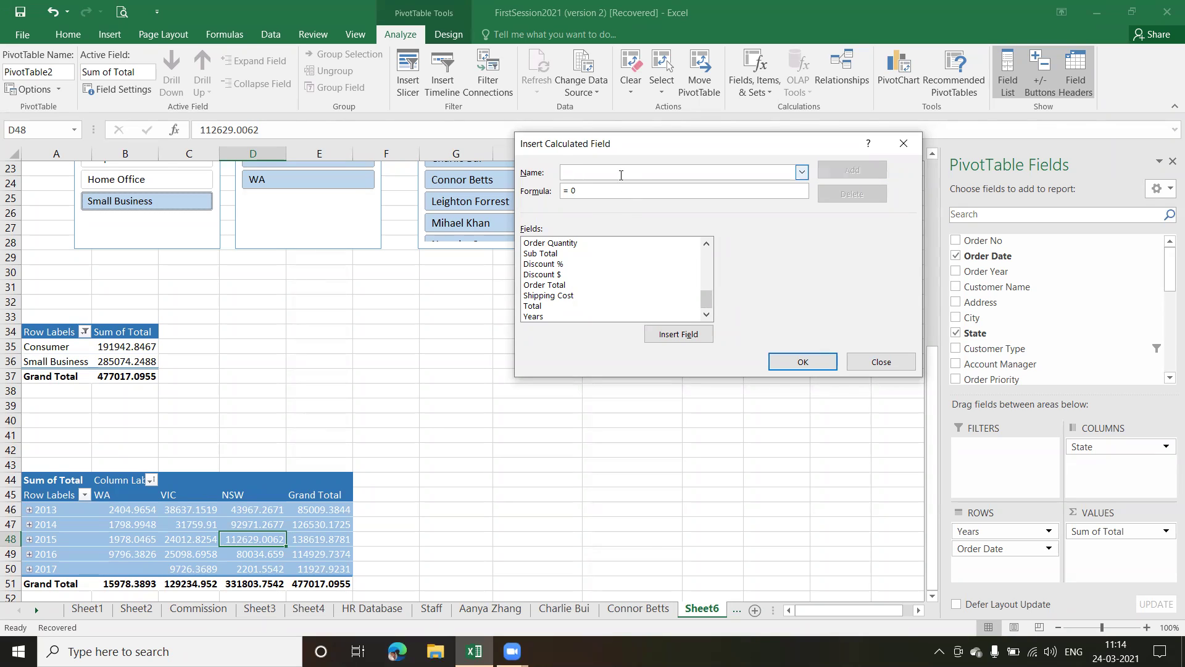
pyautogui.write('WithoutDis')
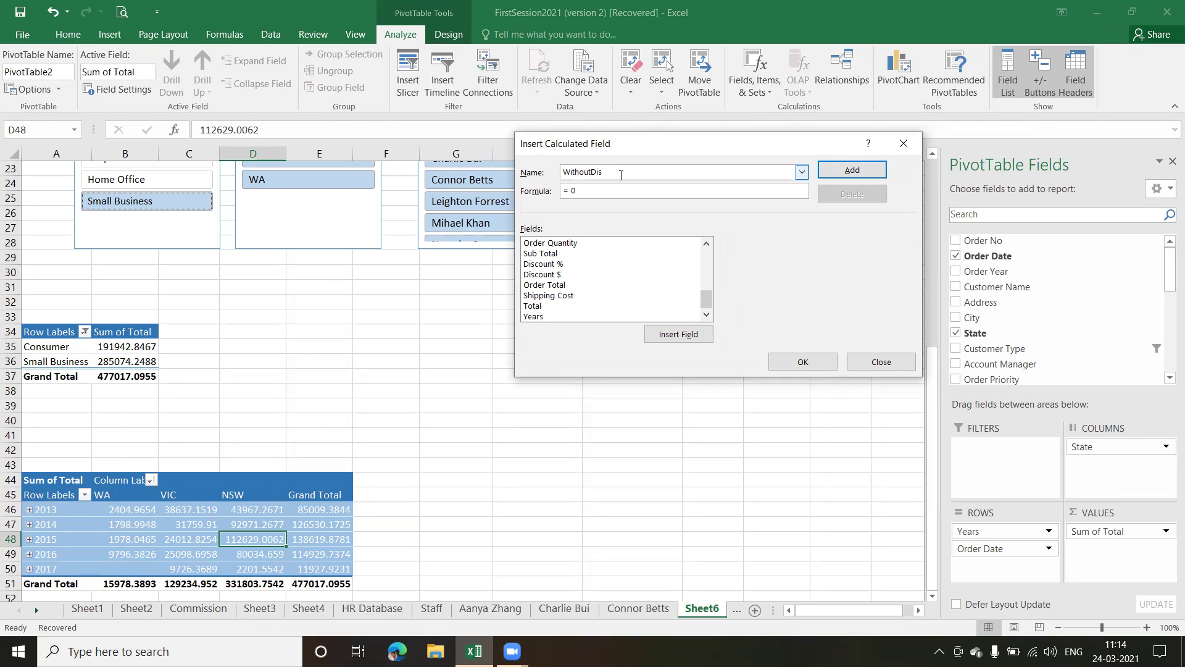
pyautogui.write('count')
# - Define WithoutDiscount as = Total + 'Discount $' and add the calculated field to the pivot table
pyautogui.click(539, 307)
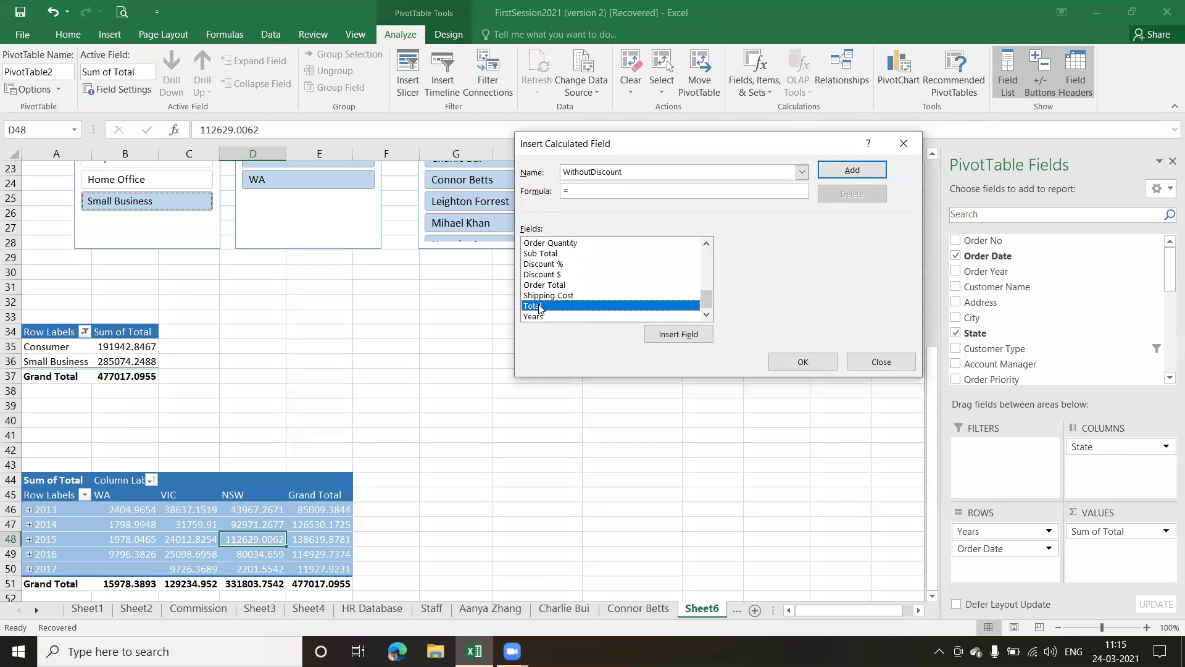
pyautogui.click(697, 338)
pyautogui.write('+')
pyautogui.click(553, 276)
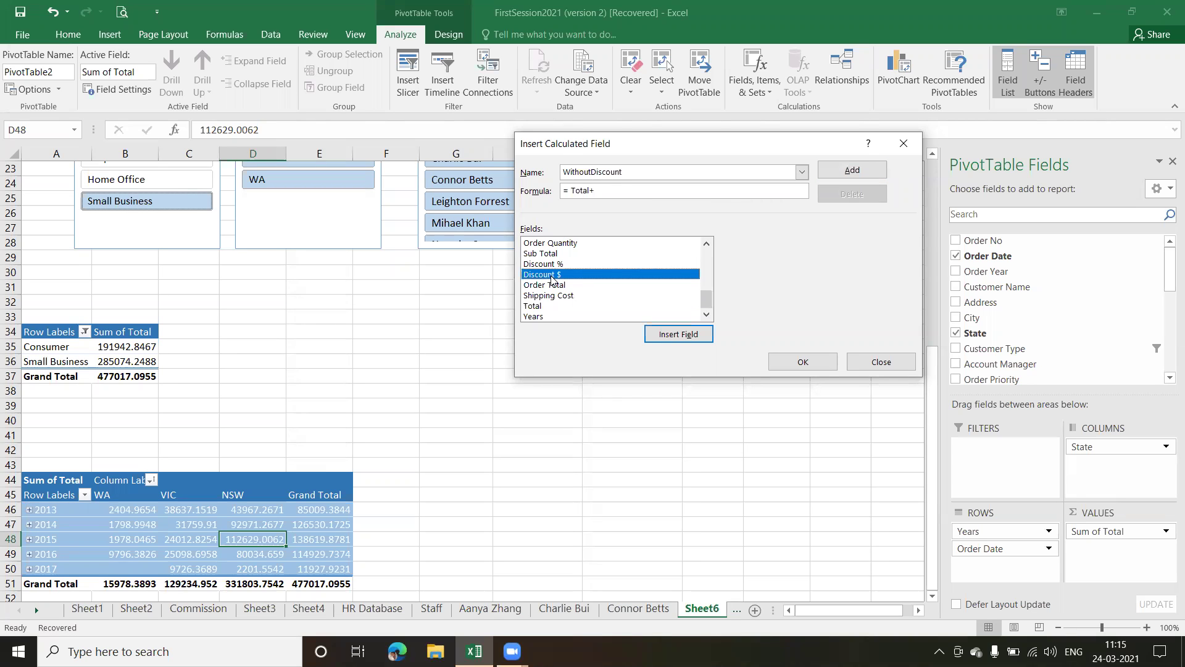
pyautogui.click(661, 337)
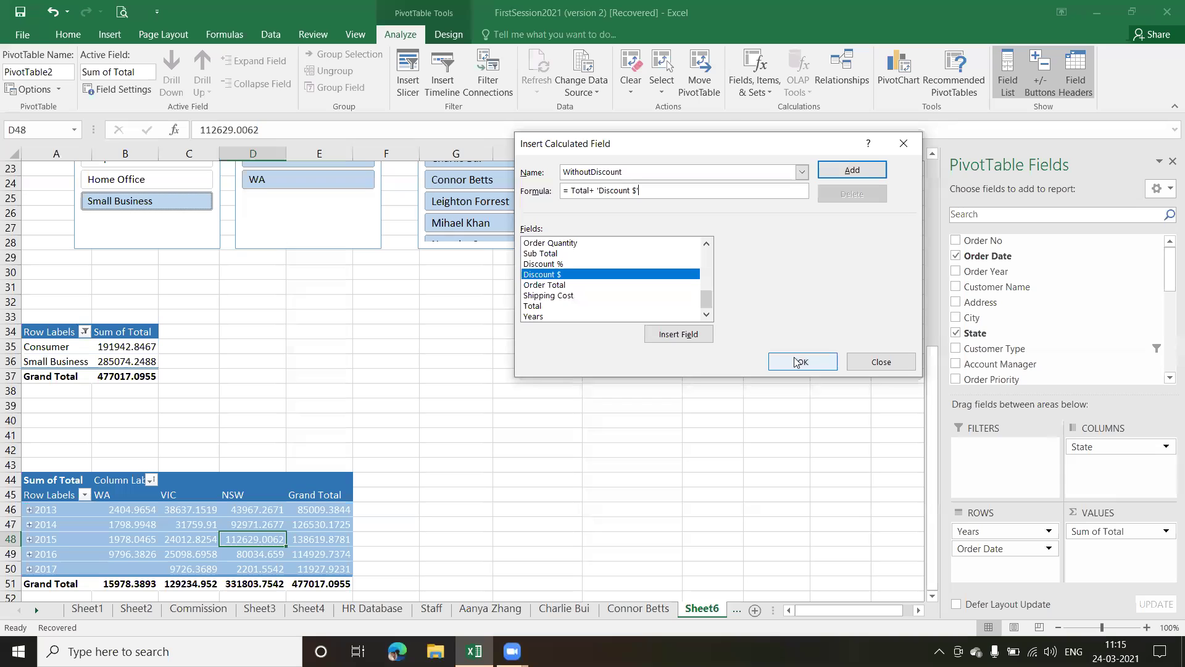
pyautogui.click(850, 170)
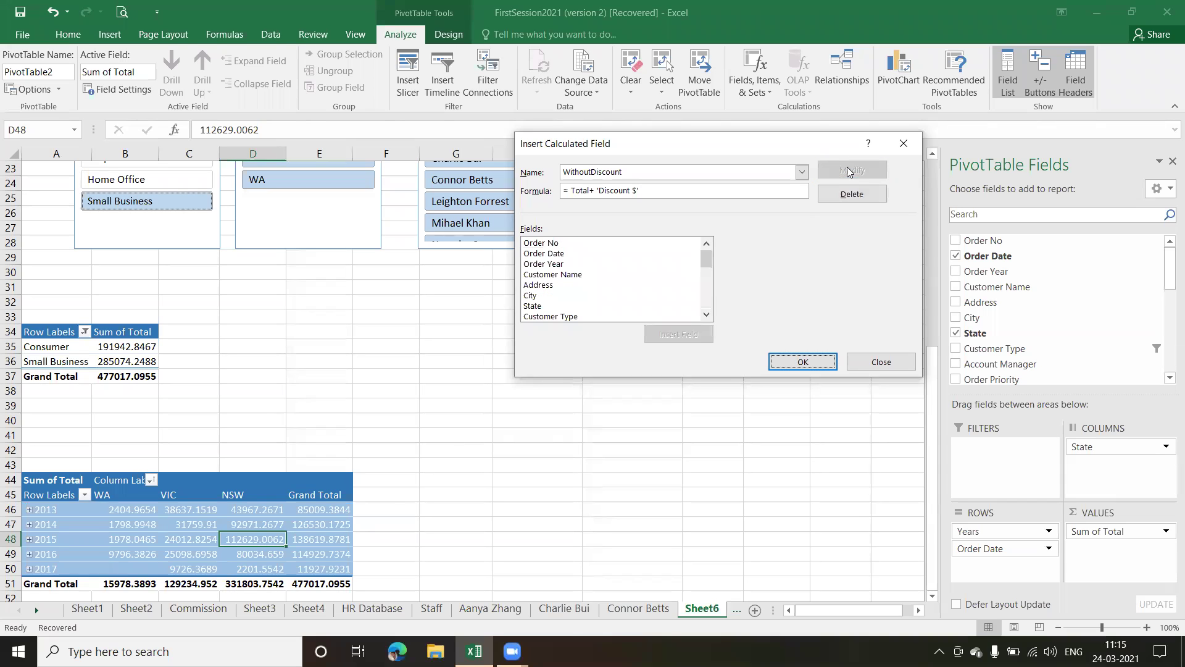
pyautogui.moveTo(707, 263); pyautogui.dragTo(706, 315)
pyautogui.click(550, 318)
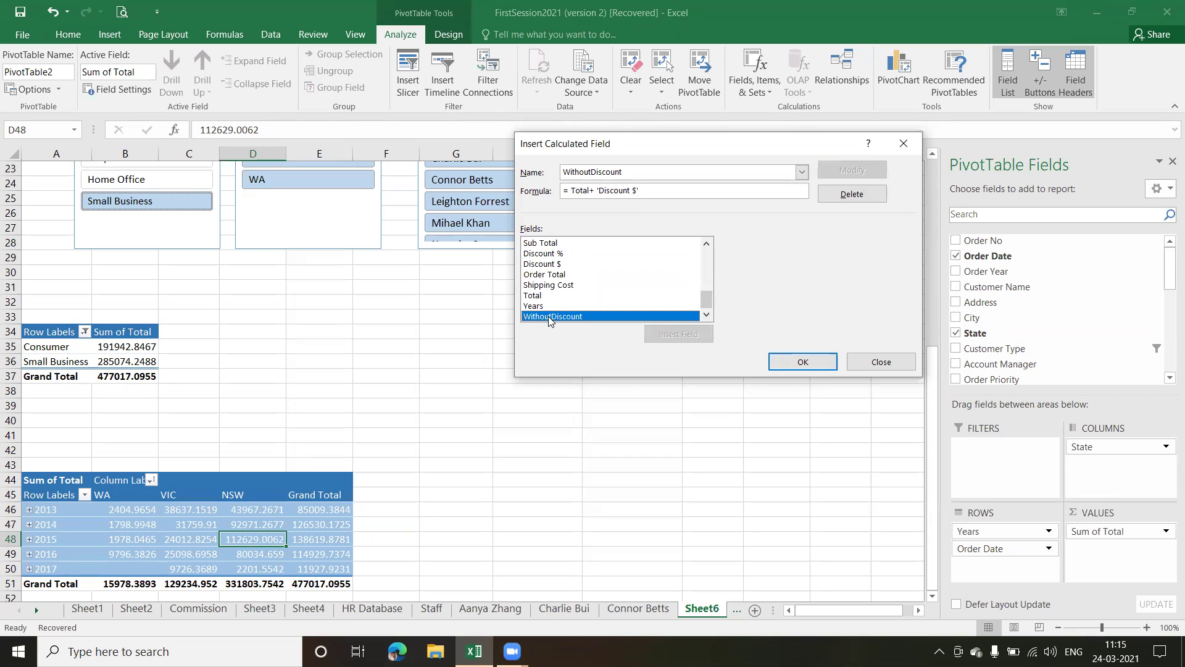
pyautogui.click(811, 359)
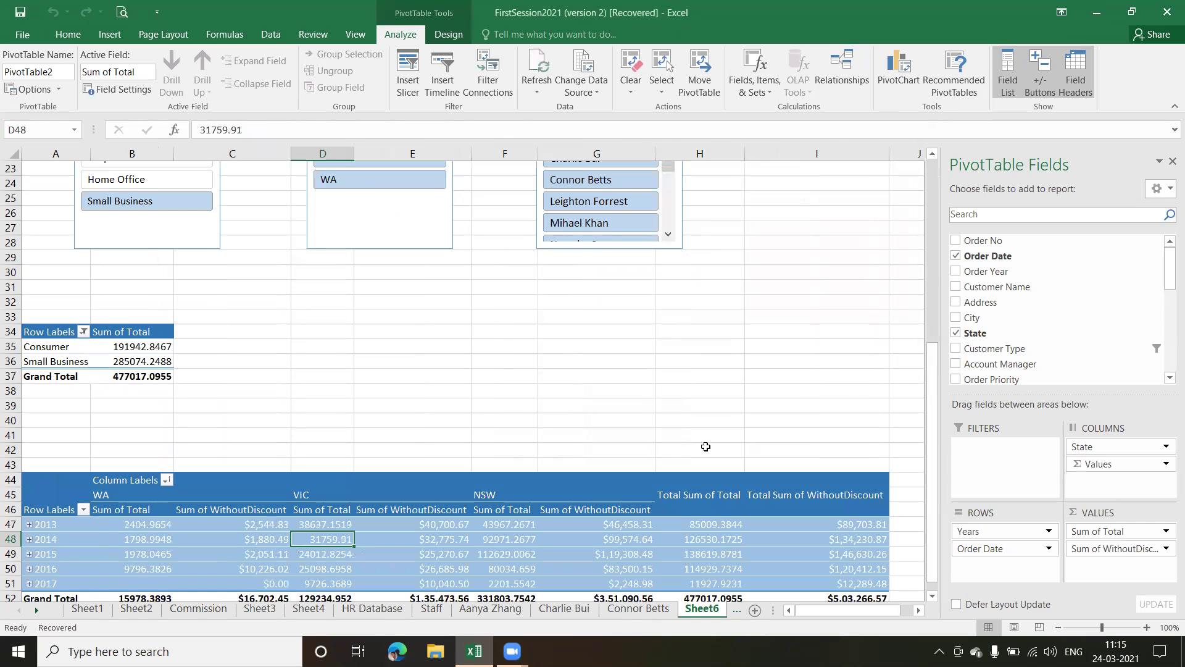
# - Remove the WithoutDiscount field from the pivot table's values
pyautogui.moveTo(934, 380); pyautogui.dragTo(936, 432)
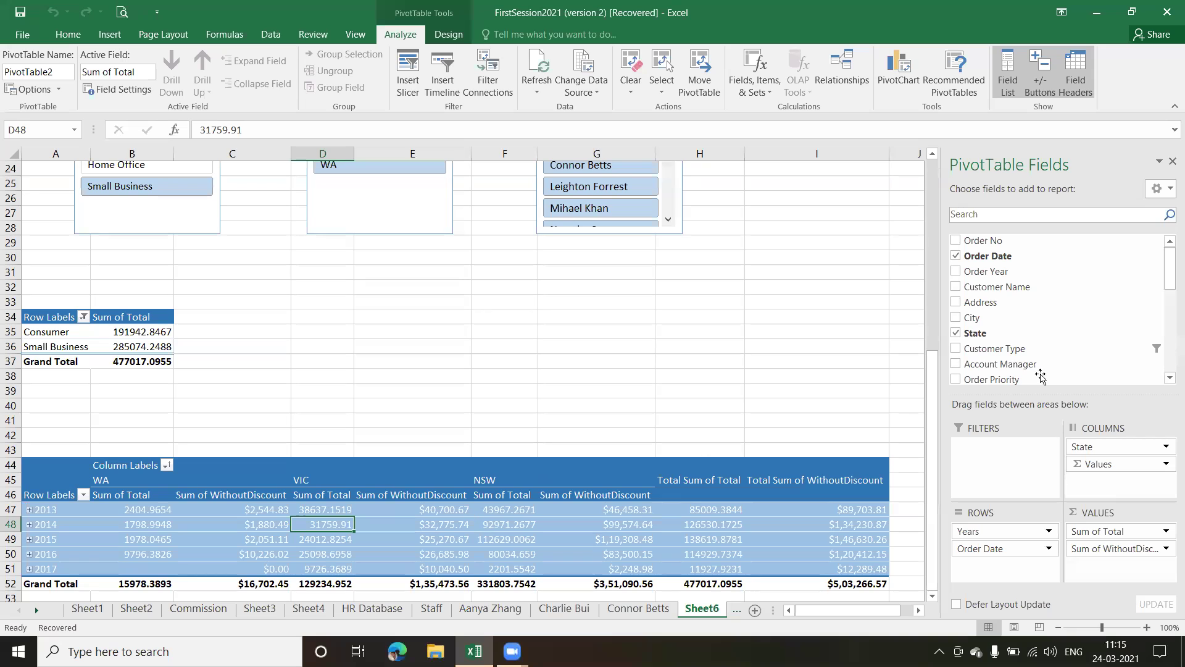
pyautogui.moveTo(1169, 262); pyautogui.dragTo(1169, 352)
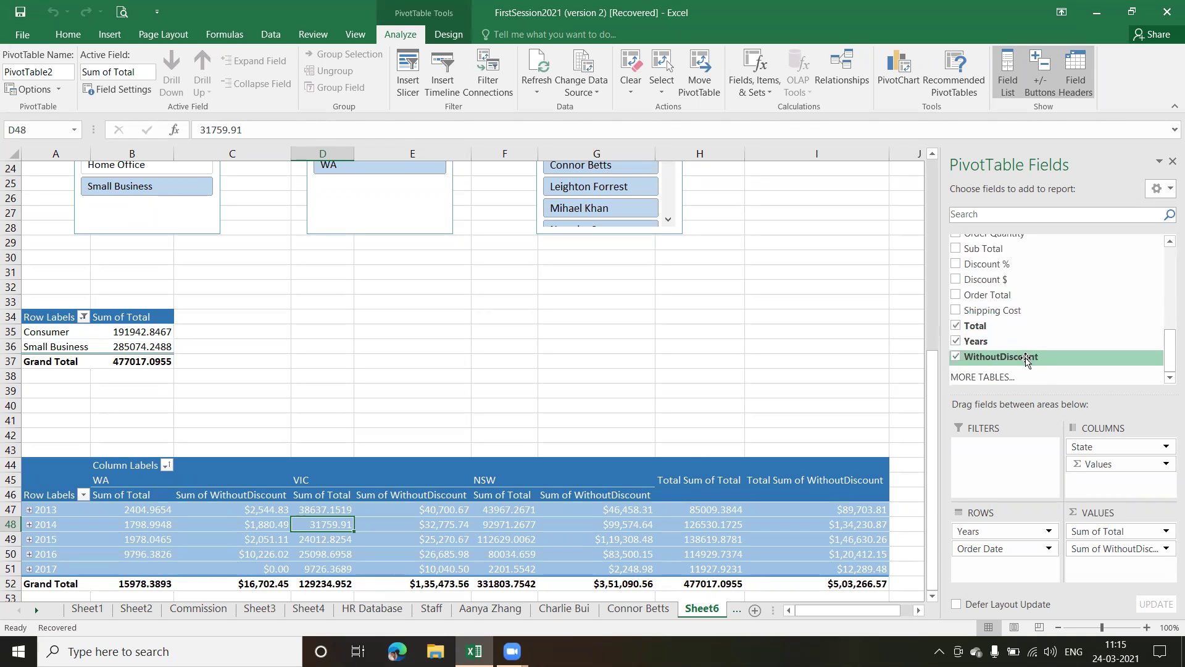
pyautogui.click(957, 357)
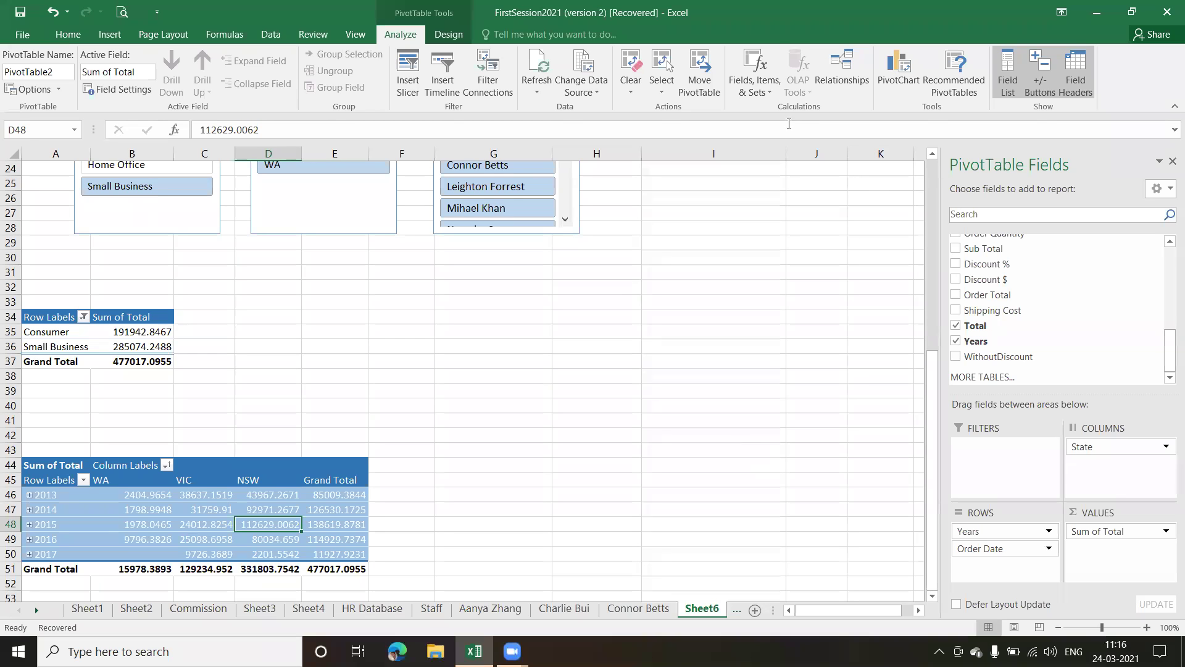
# - Delete the existing WithoutDiscount calculated field, check the remaining fields and confirm
pyautogui.click(768, 92)
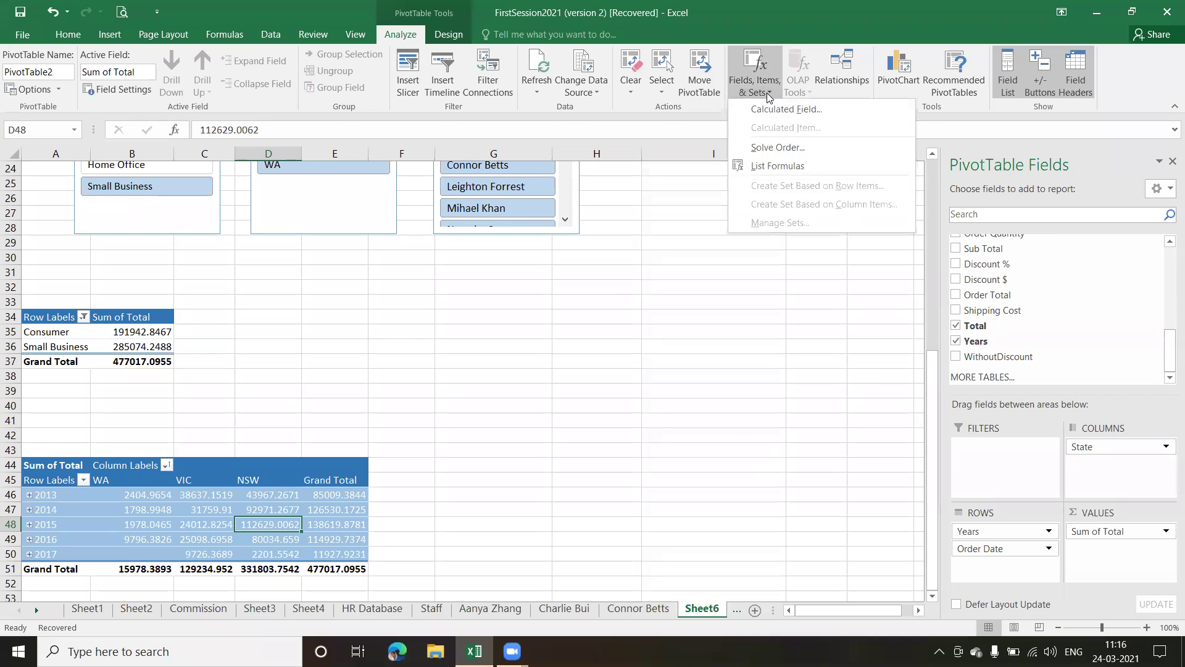
pyautogui.click(796, 110)
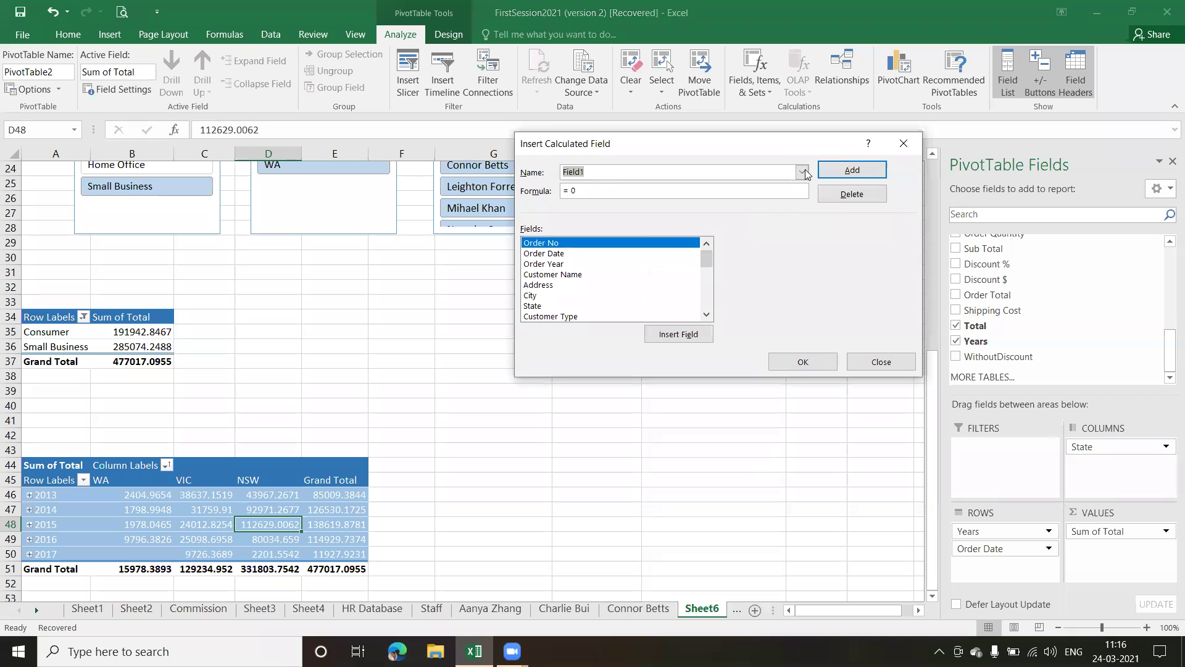
pyautogui.click(802, 173)
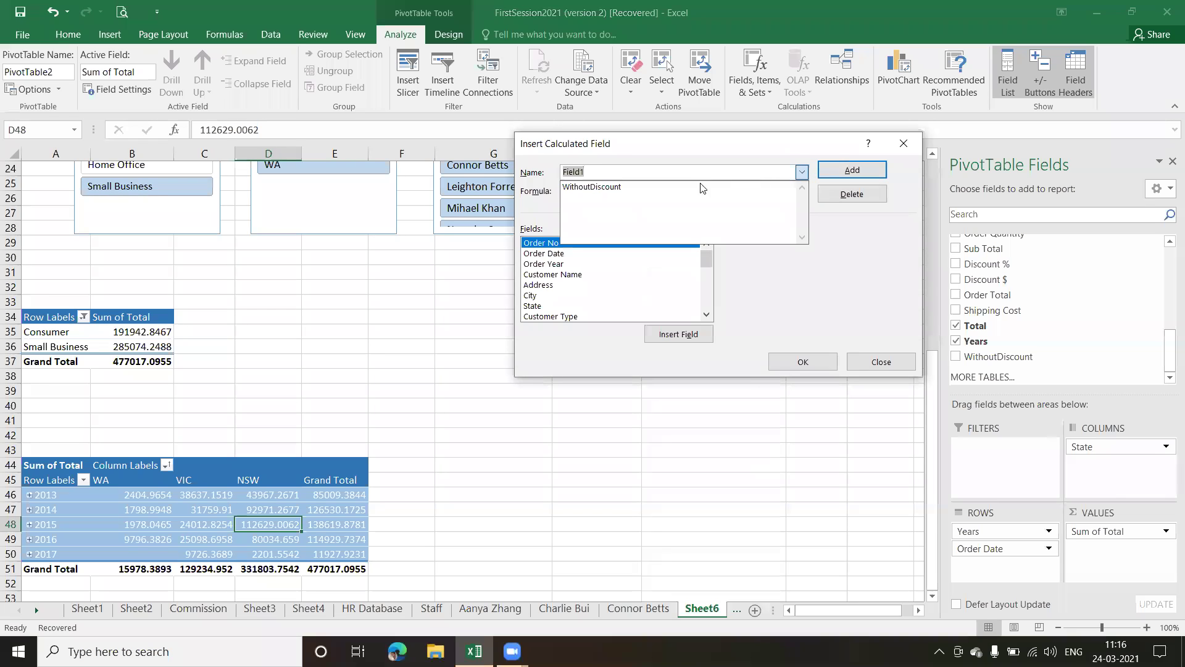
pyautogui.click(604, 191)
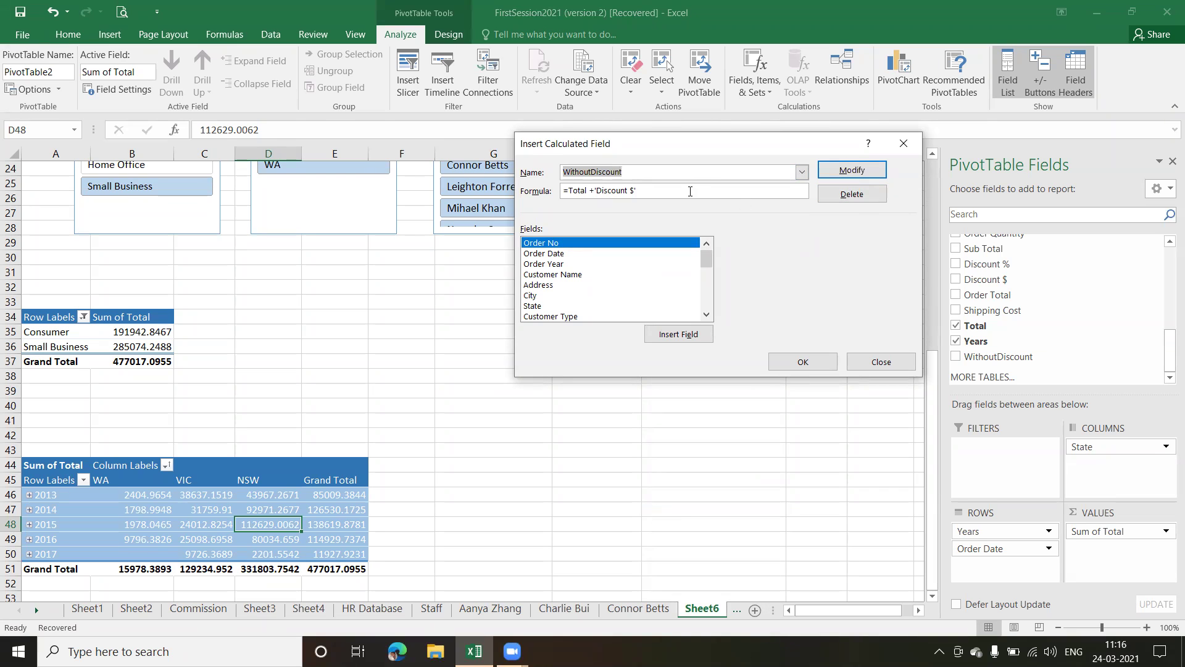
pyautogui.click(856, 195)
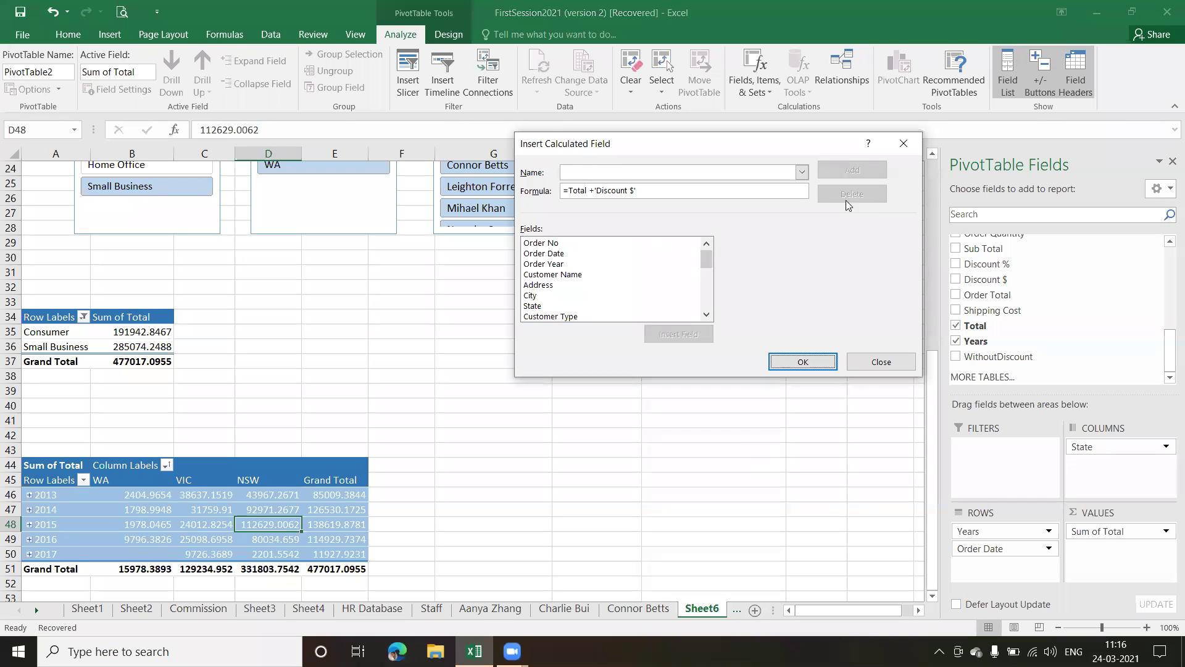
pyautogui.click(706, 315)
pyautogui.click(706, 315)
pyautogui.click(706, 315)
pyautogui.click(706, 315)
pyautogui.click(706, 314)
pyautogui.click(706, 315)
pyautogui.click(706, 315)
pyautogui.click(821, 363)
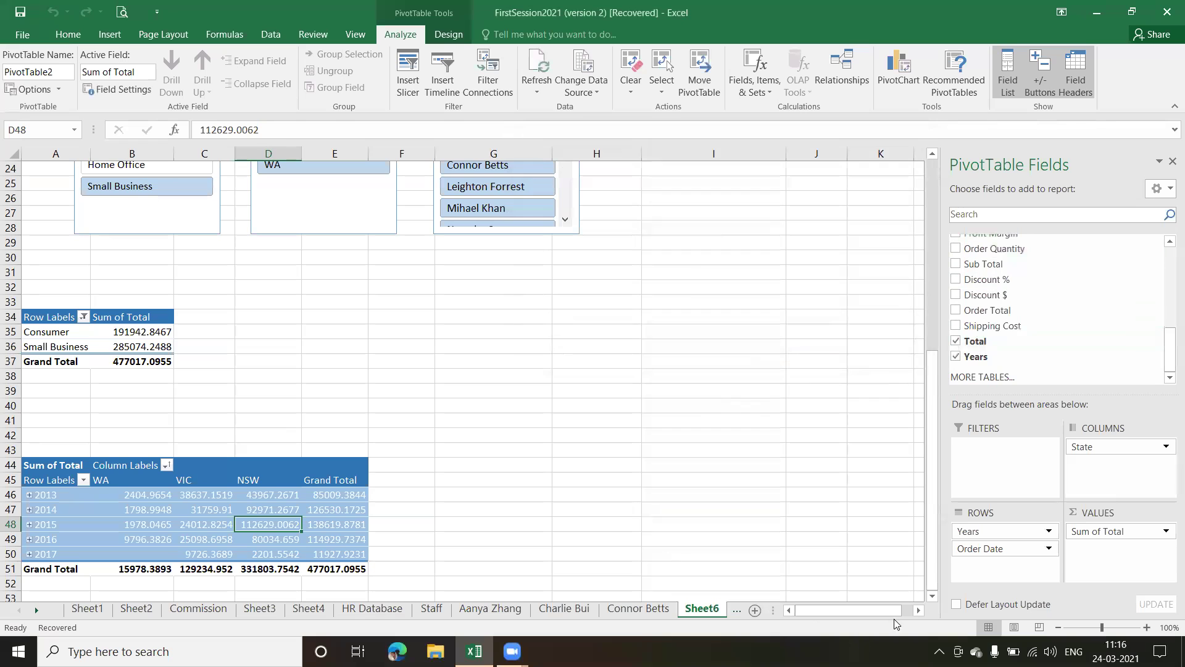
# - Review the dashboard on Sheet6 and examine the item price and commission table on Sheet2
pyautogui.moveTo(932, 521); pyautogui.dragTo(935, 258)
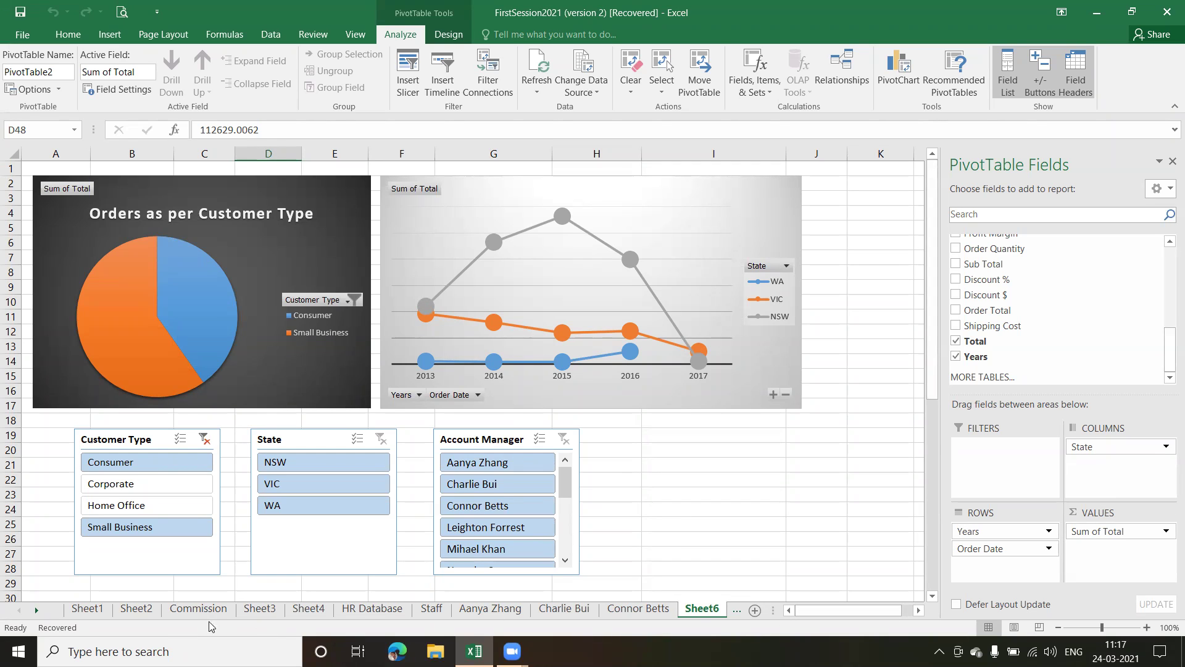
pyautogui.click(98, 609)
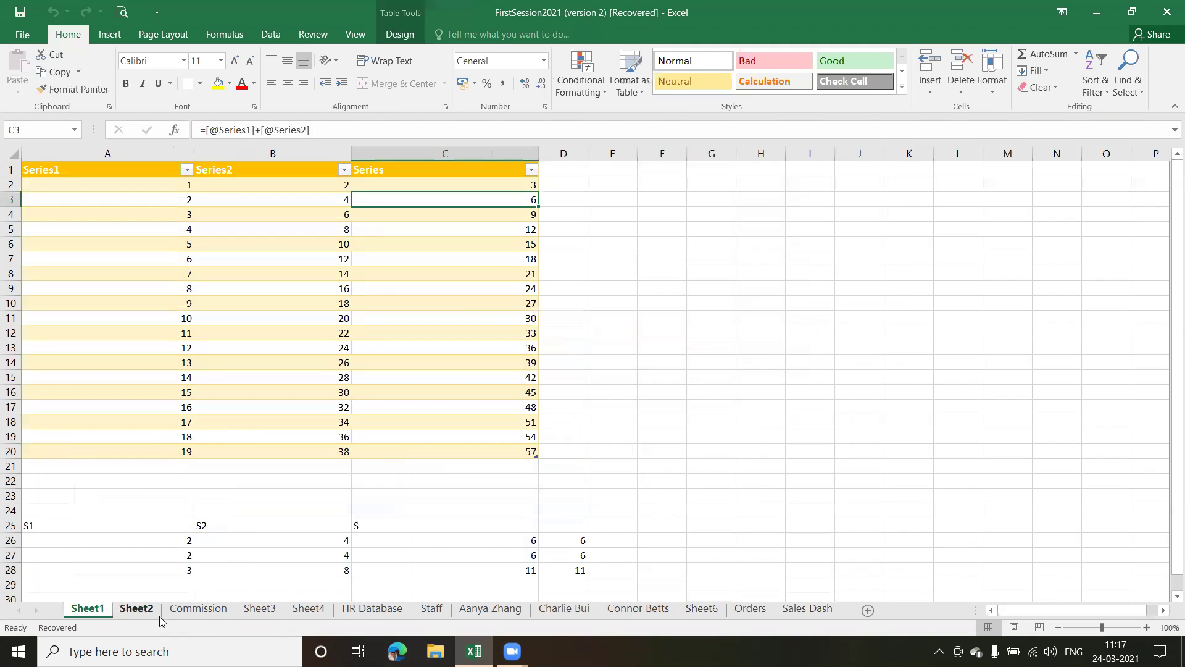
pyautogui.click(138, 609)
pyautogui.click(450, 331)
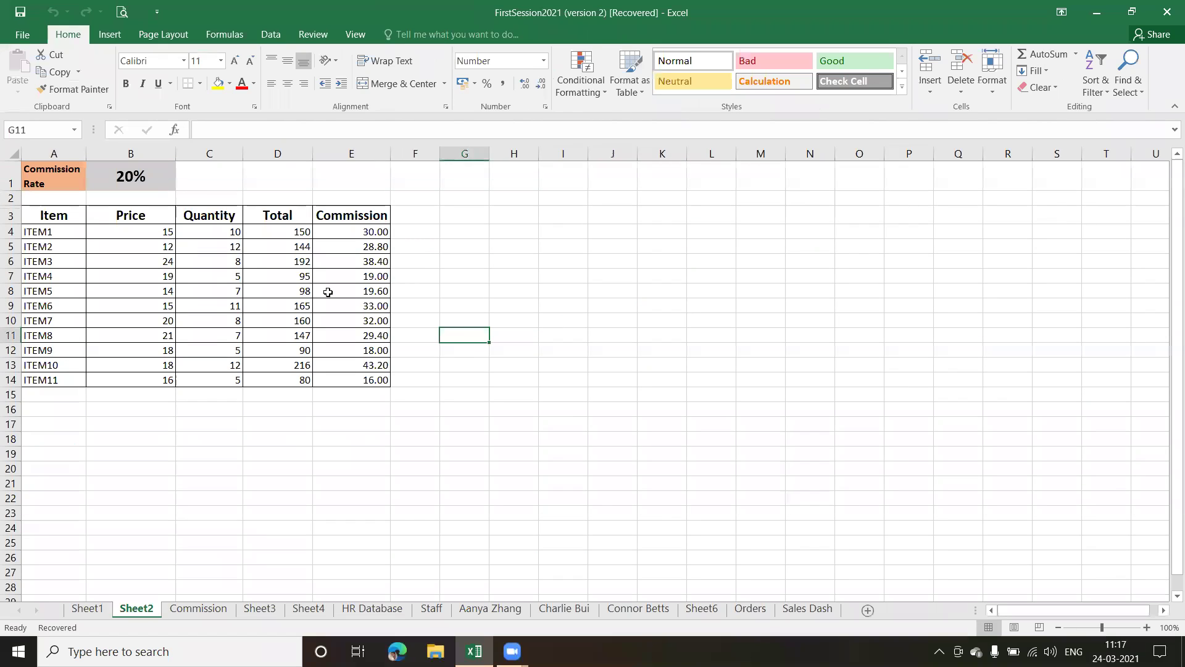
pyautogui.click(260, 262)
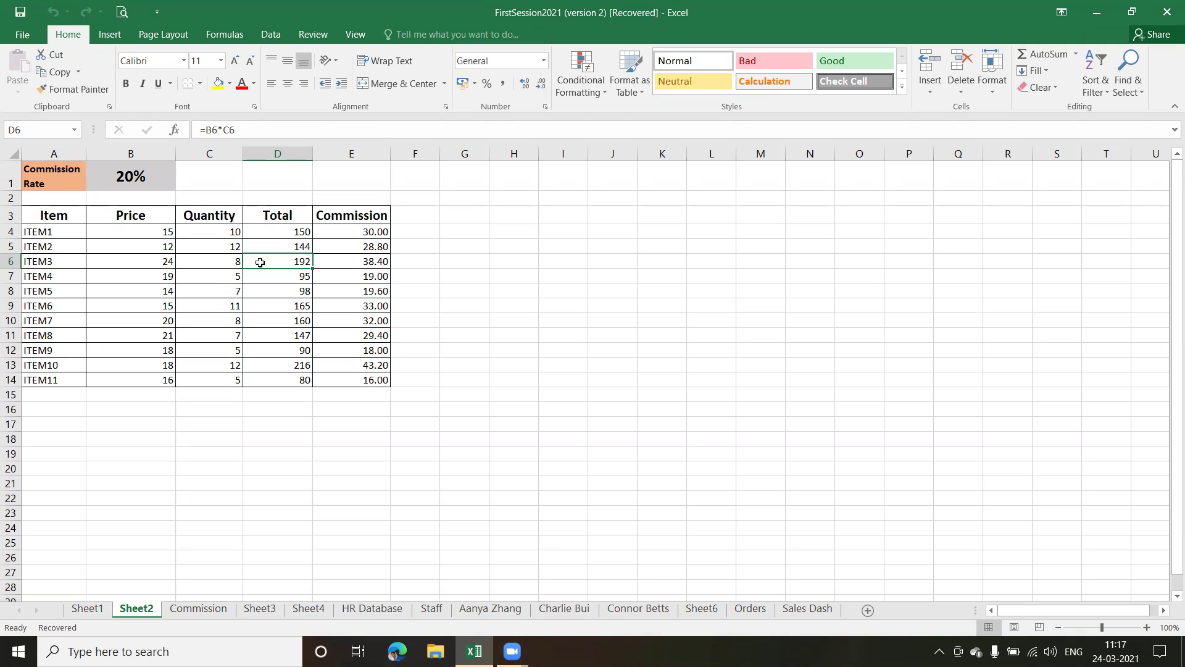
pyautogui.click(129, 256)
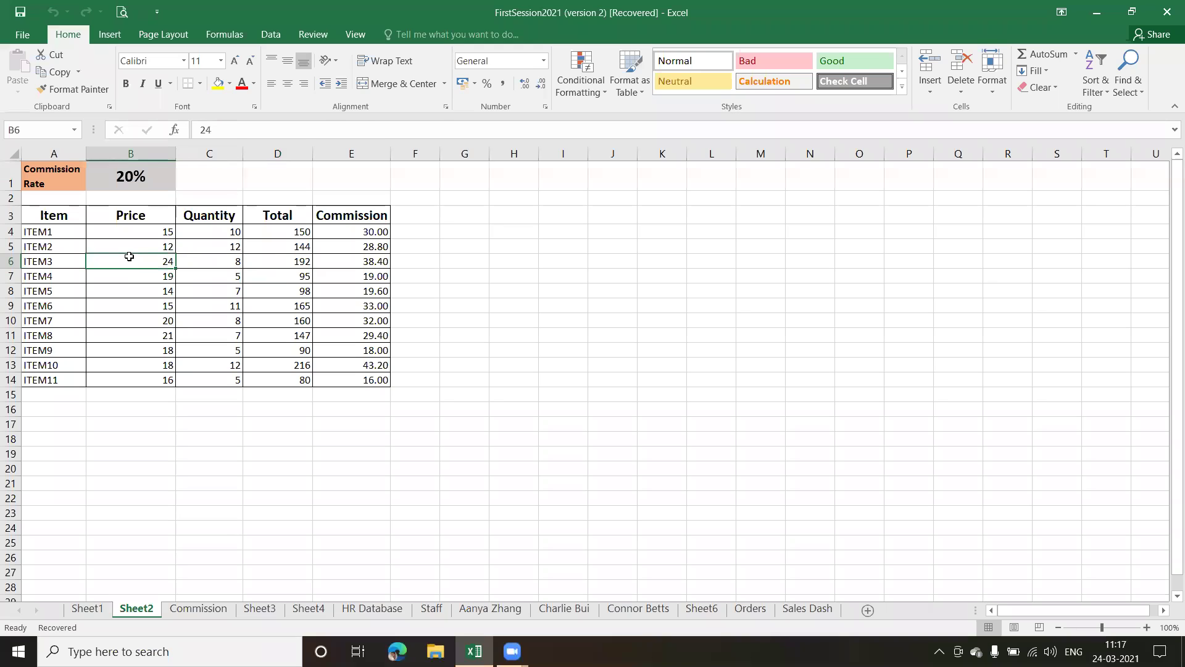
pyautogui.click(61, 214)
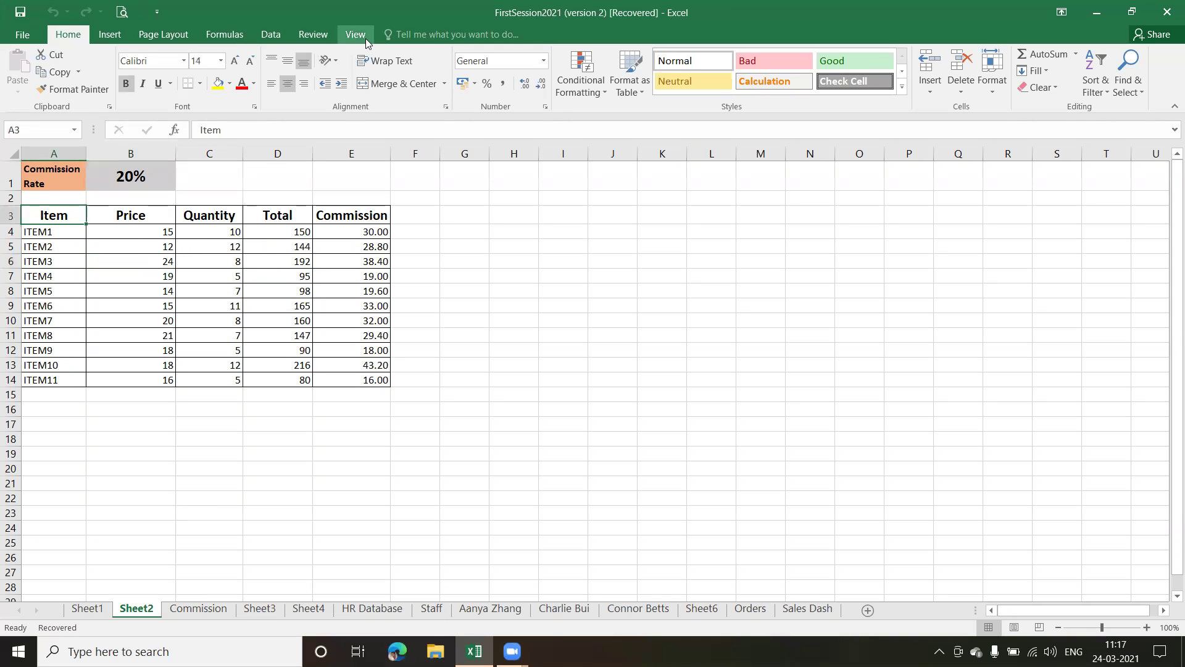
pyautogui.click(147, 245)
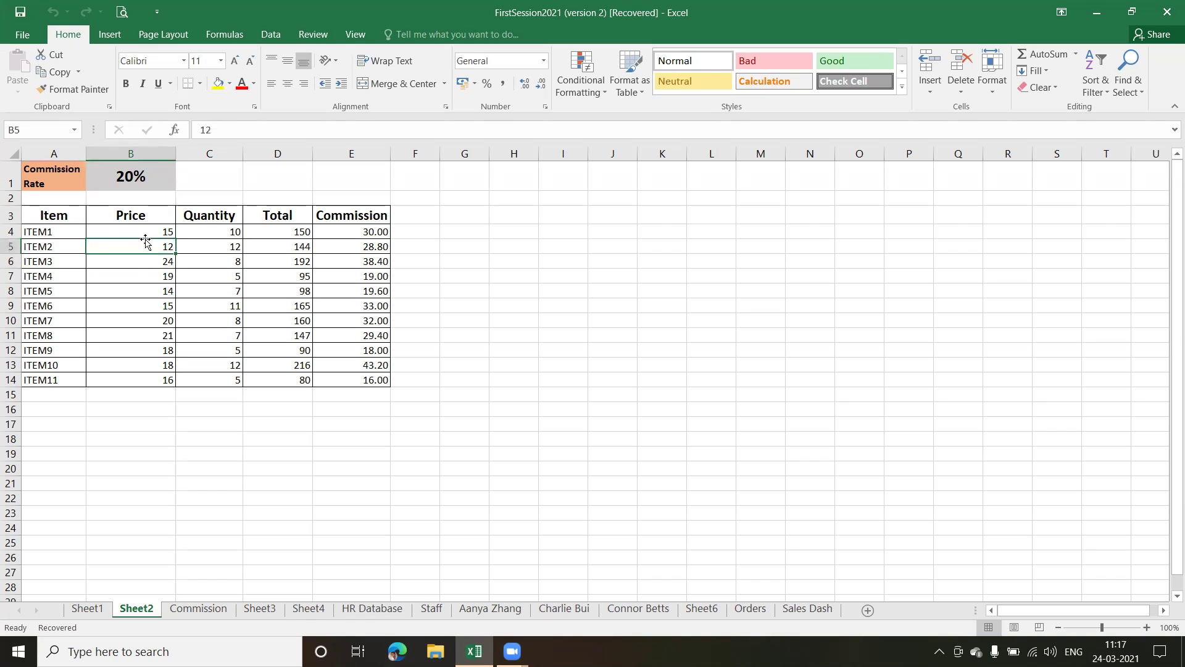
pyautogui.click(52, 235)
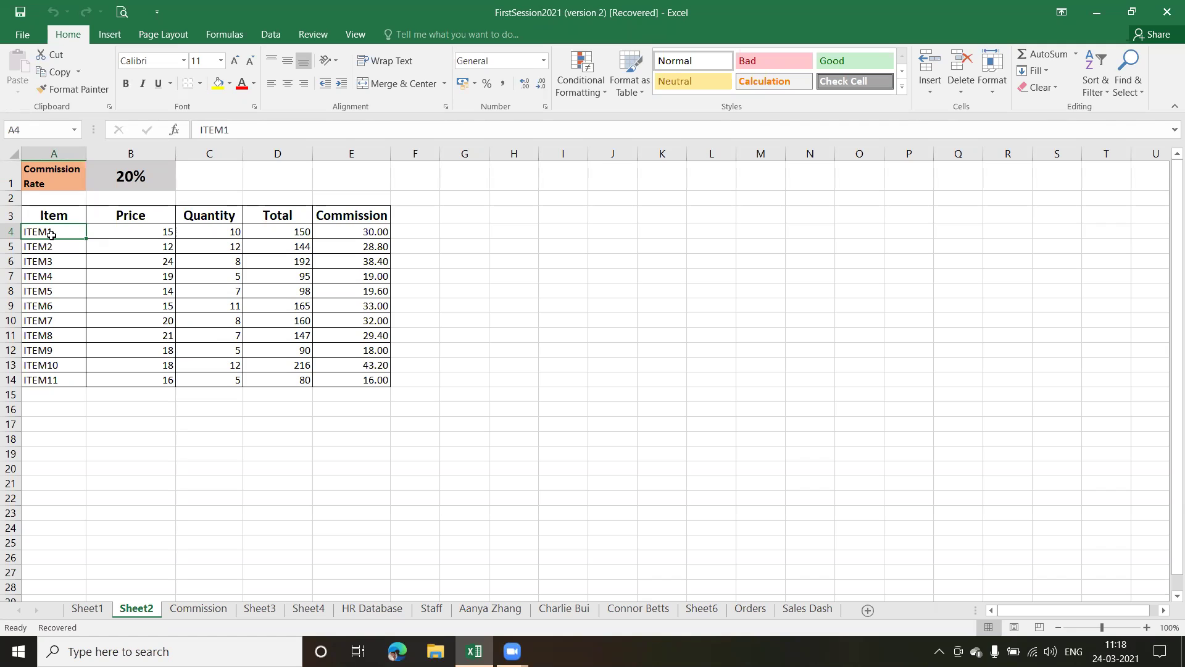
# - Sort the Sheet2 item table by Quantity from smallest to largest and select the first Commission value
pyautogui.click(219, 229)
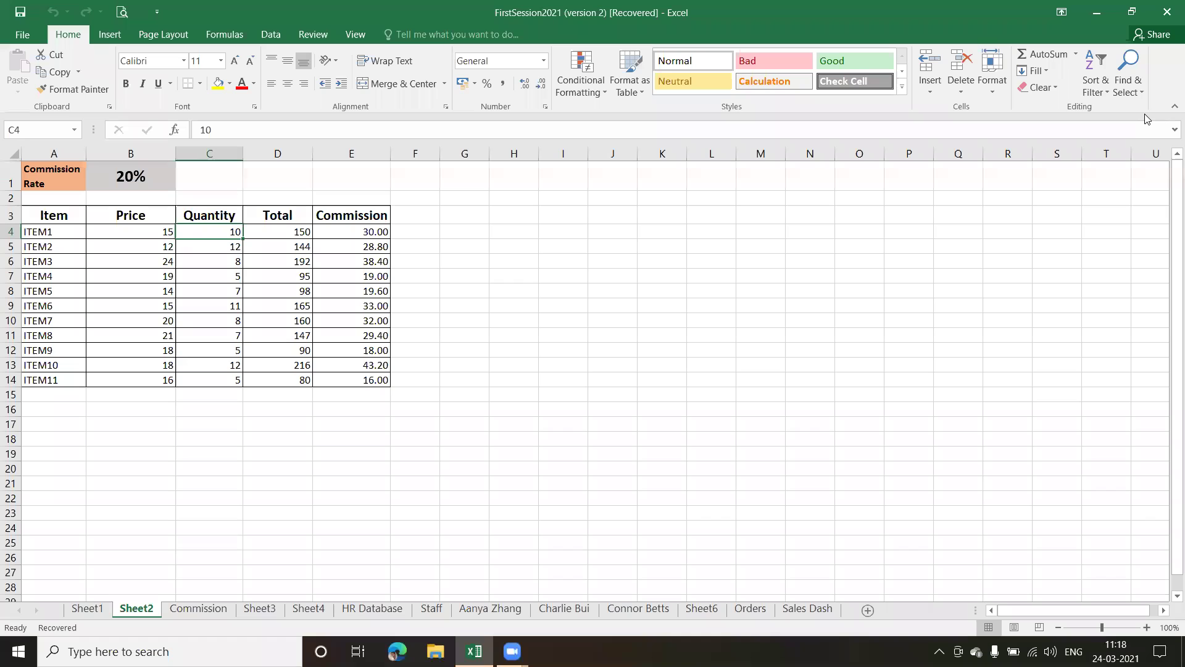
pyautogui.click(1105, 92)
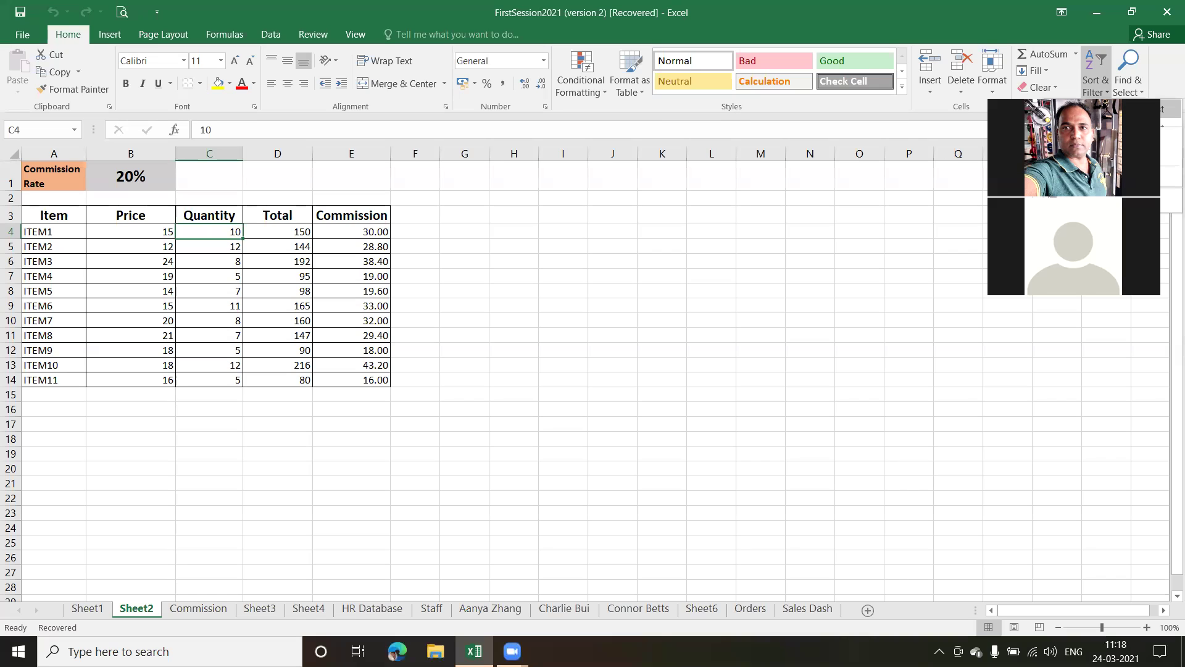
pyautogui.click(225, 251)
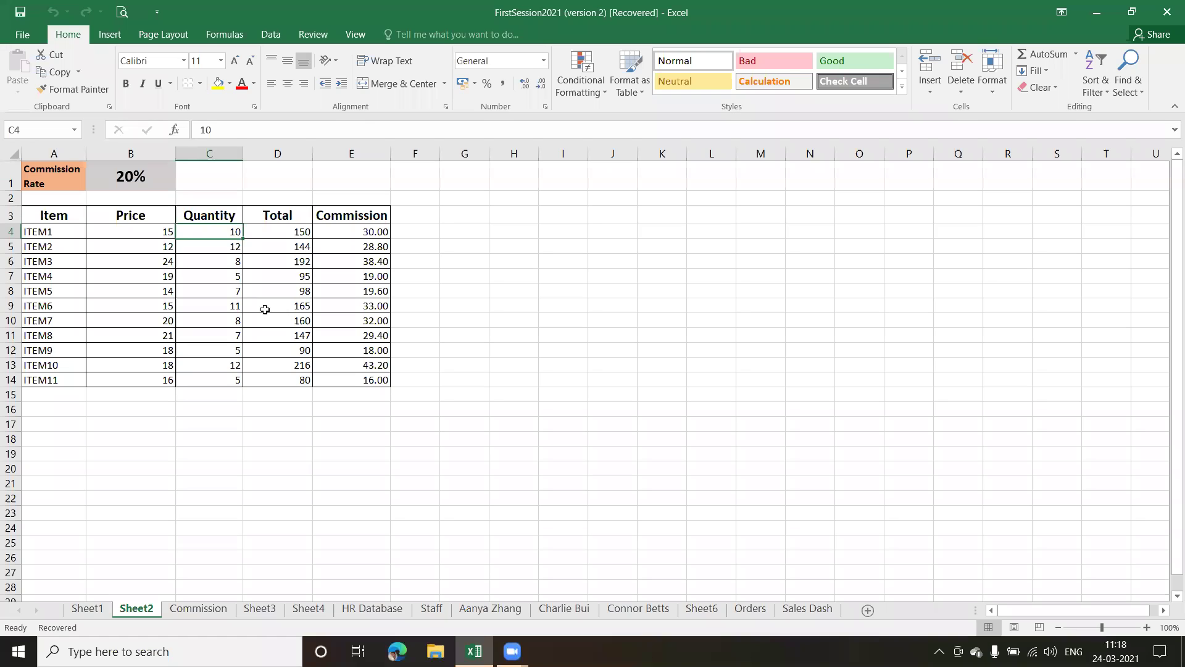
pyautogui.click(1103, 96)
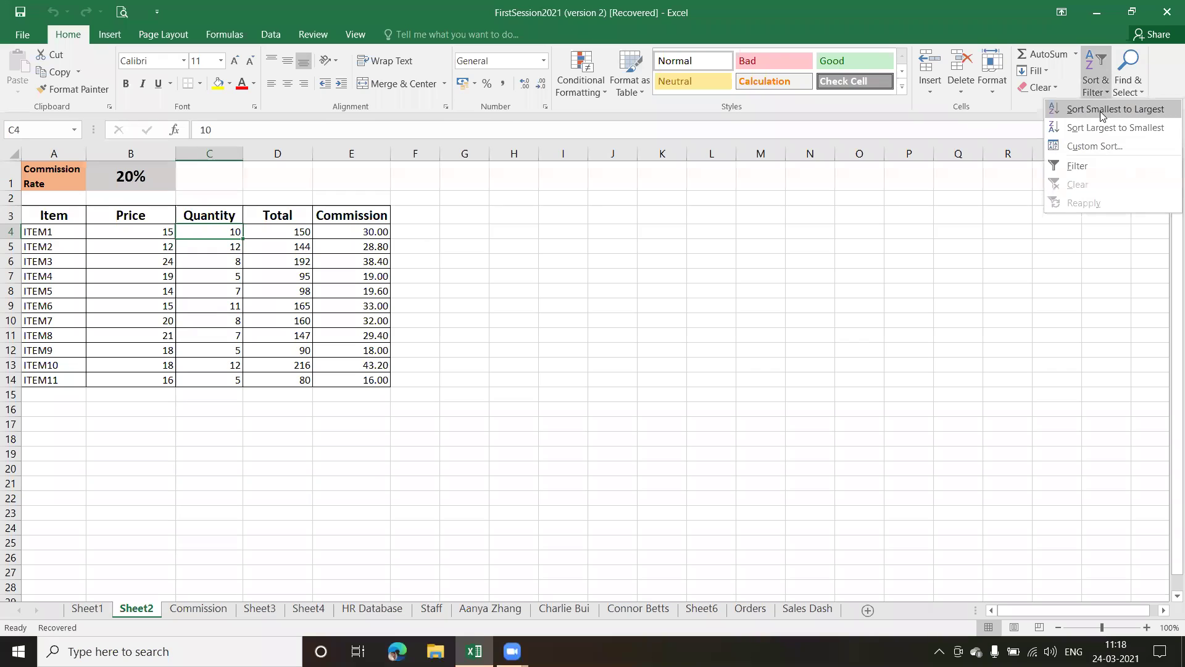
pyautogui.click(1102, 115)
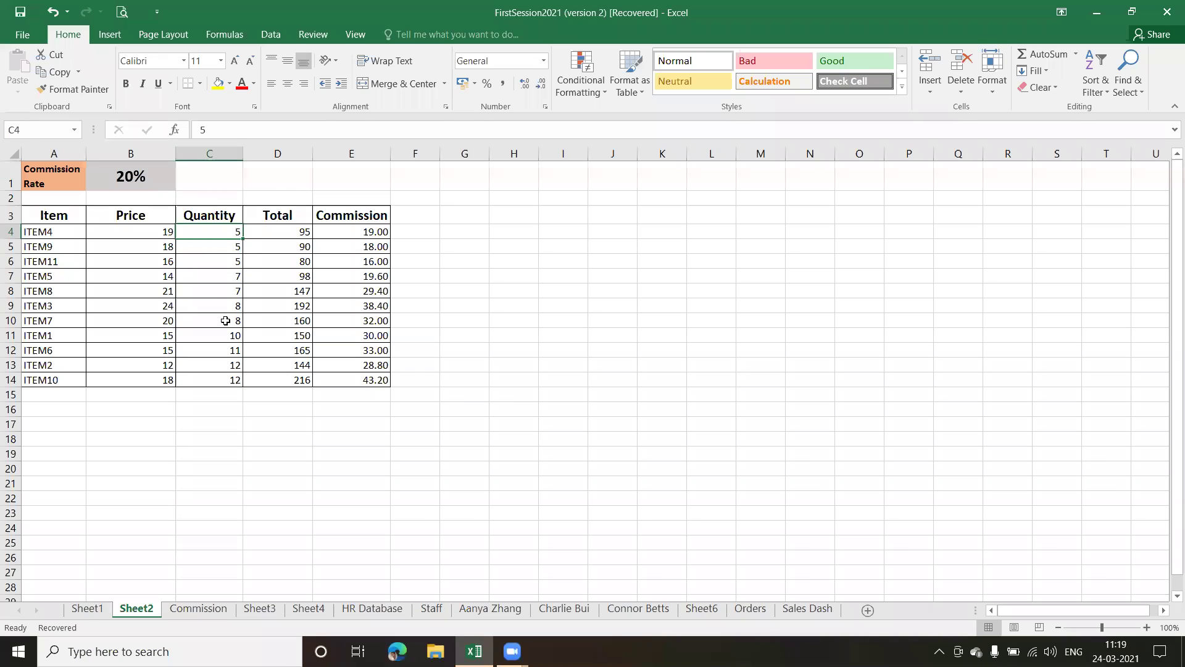
pyautogui.click(343, 233)
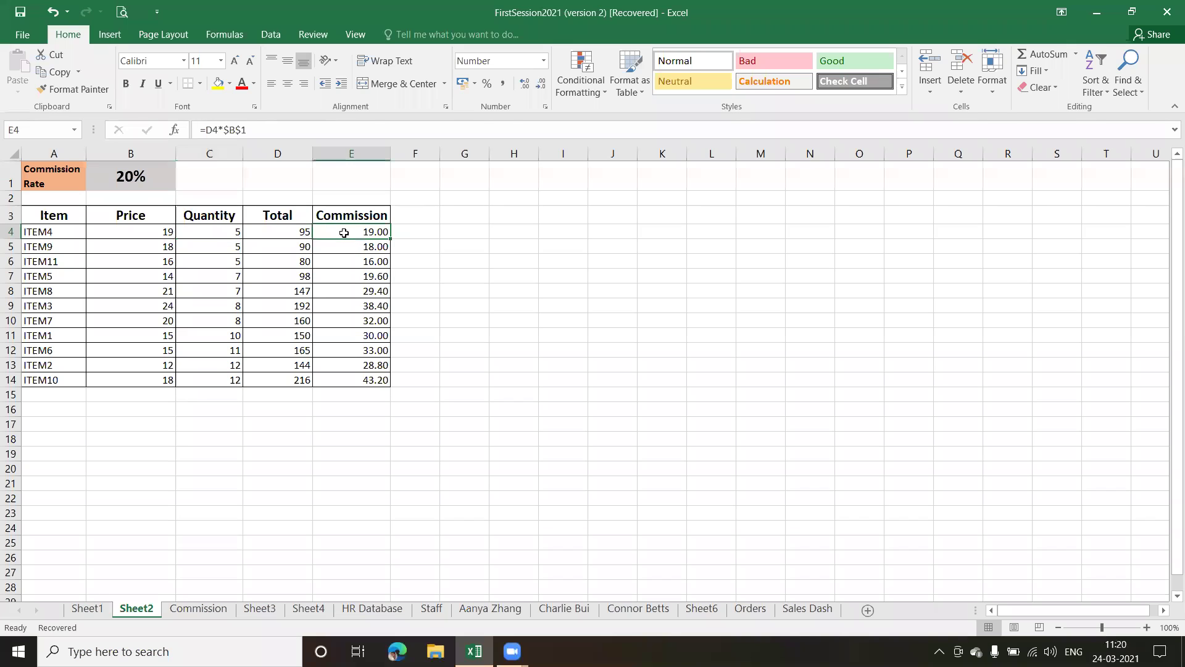
# - Sort the Sheet2 item table by Commission from smallest to largest, and re-sort it by Item from A to Z
pyautogui.click(1105, 93)
pyautogui.click(1105, 110)
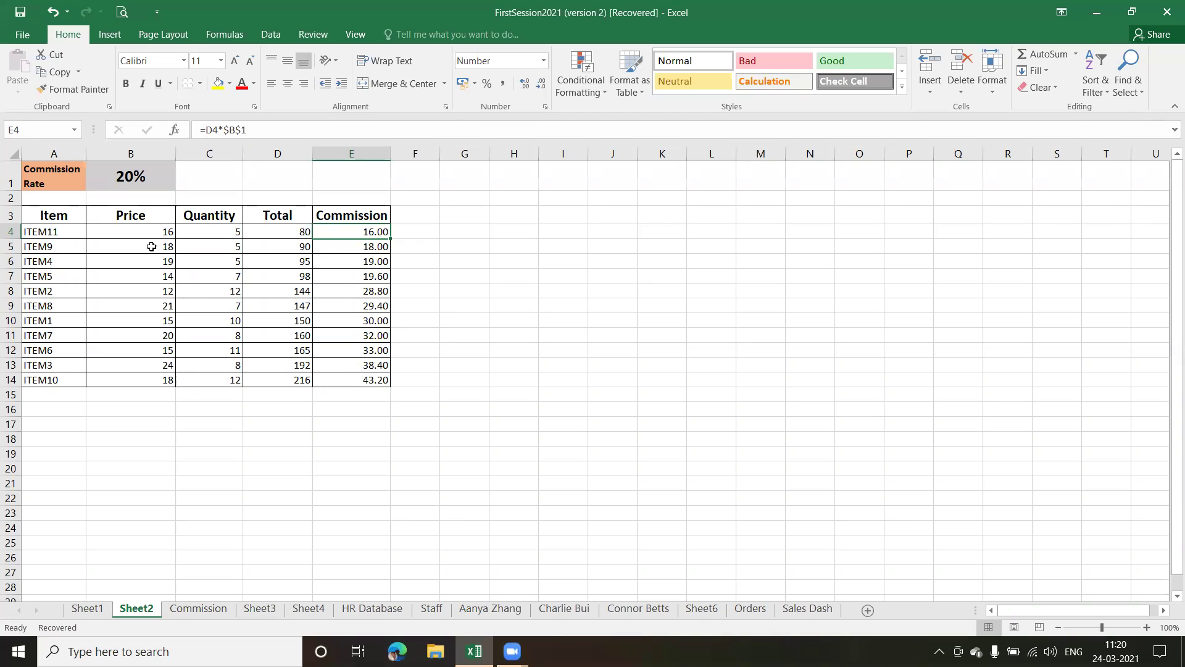
pyautogui.click(55, 234)
pyautogui.click(1096, 77)
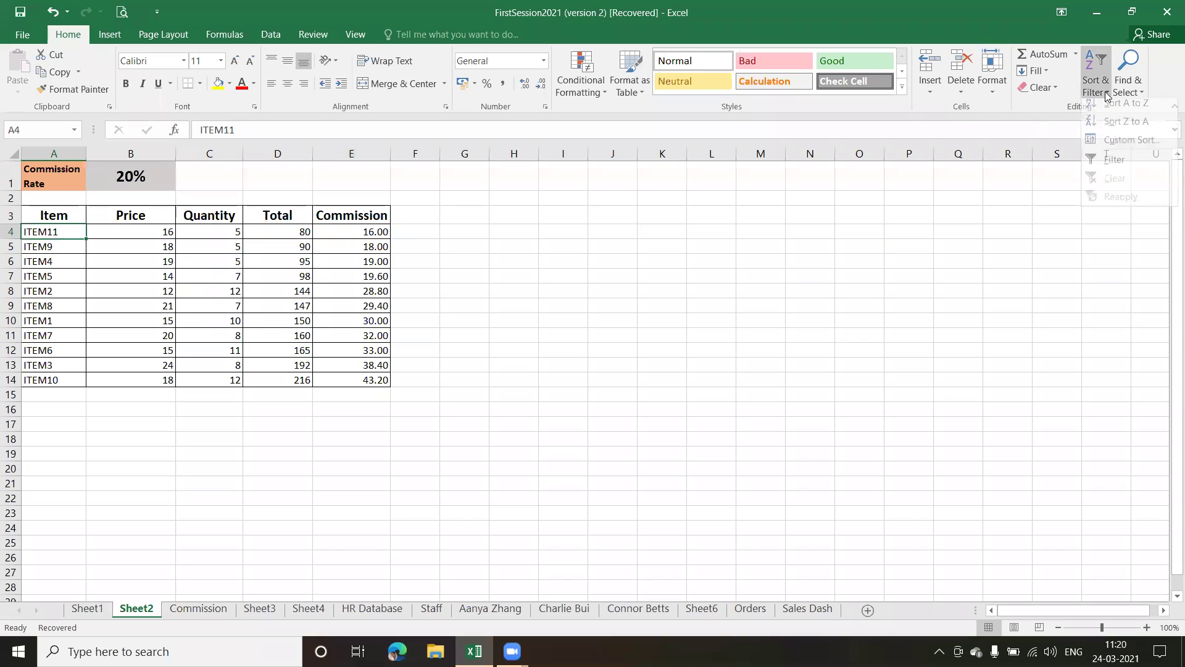
pyautogui.click(1129, 109)
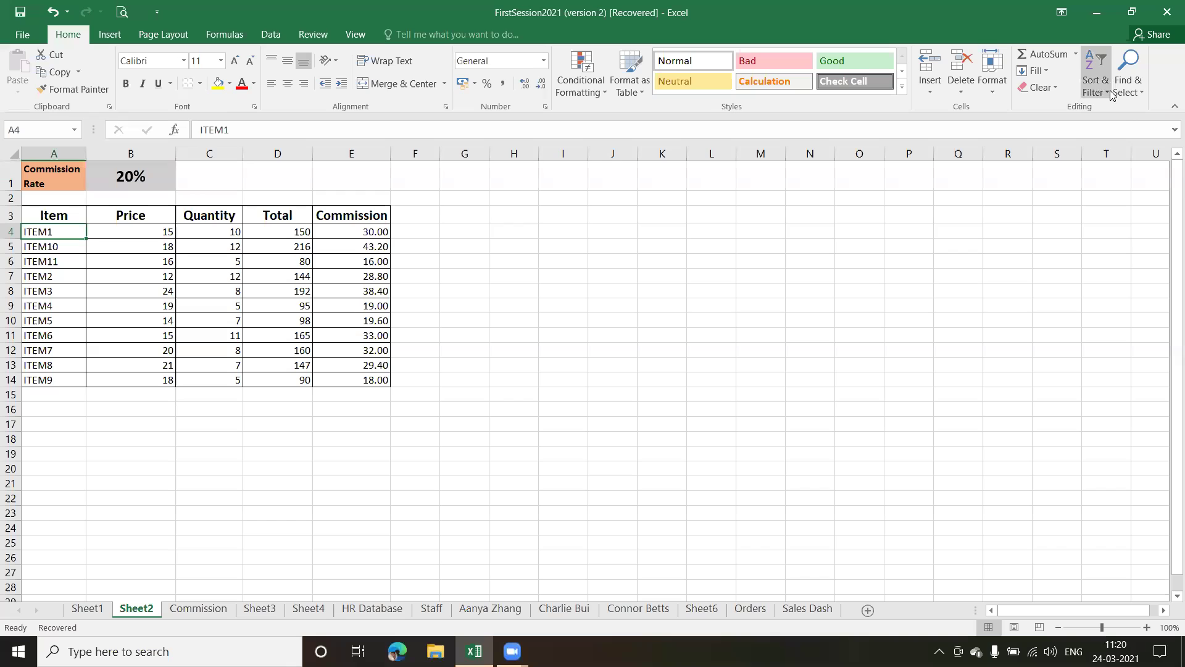
# - Apply a custom sort to the item table by Item from A to Z, with Price from smallest to largest as second level
pyautogui.click(1110, 94)
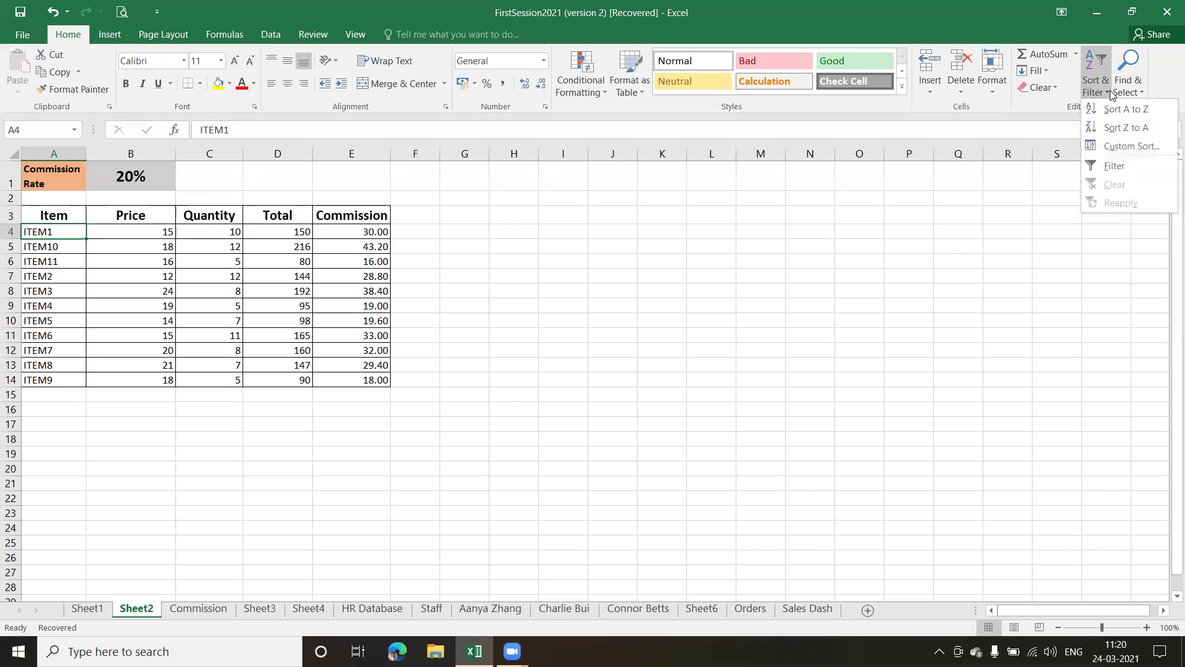
pyautogui.click(1124, 149)
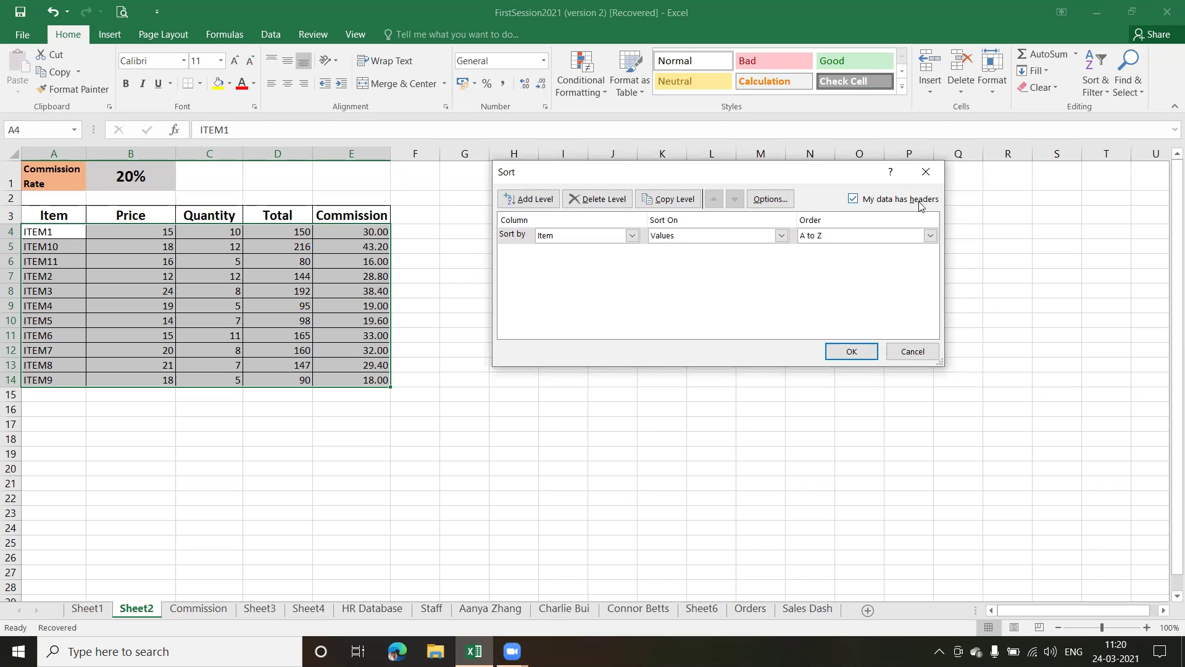
pyautogui.click(633, 237)
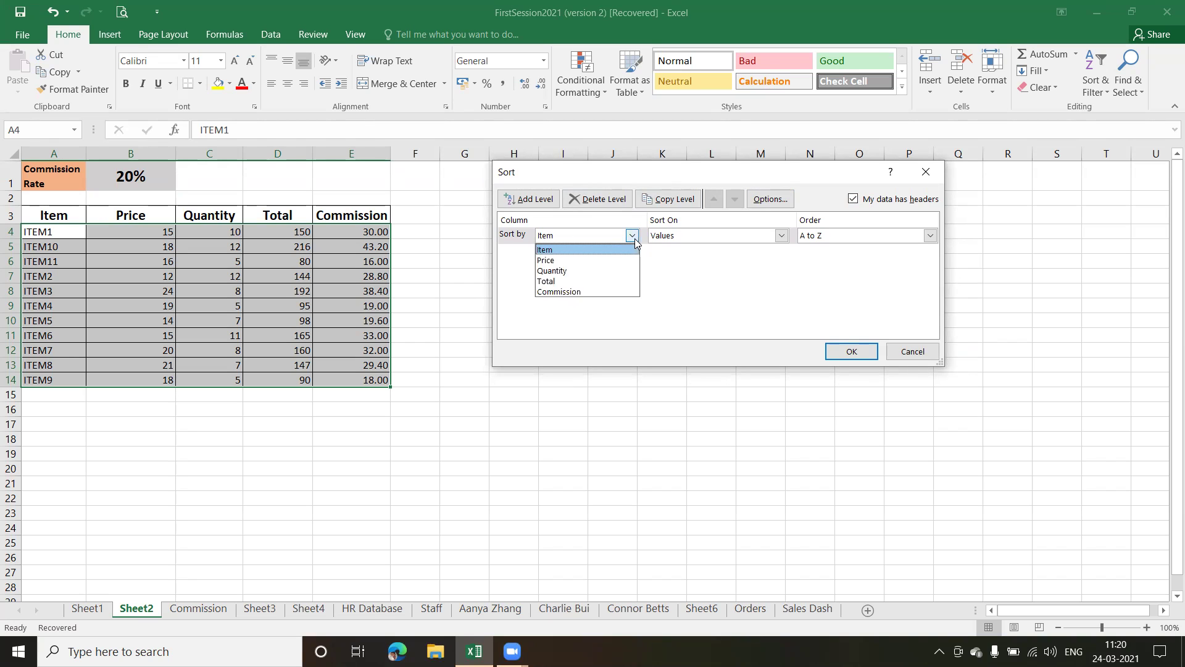
pyautogui.click(561, 251)
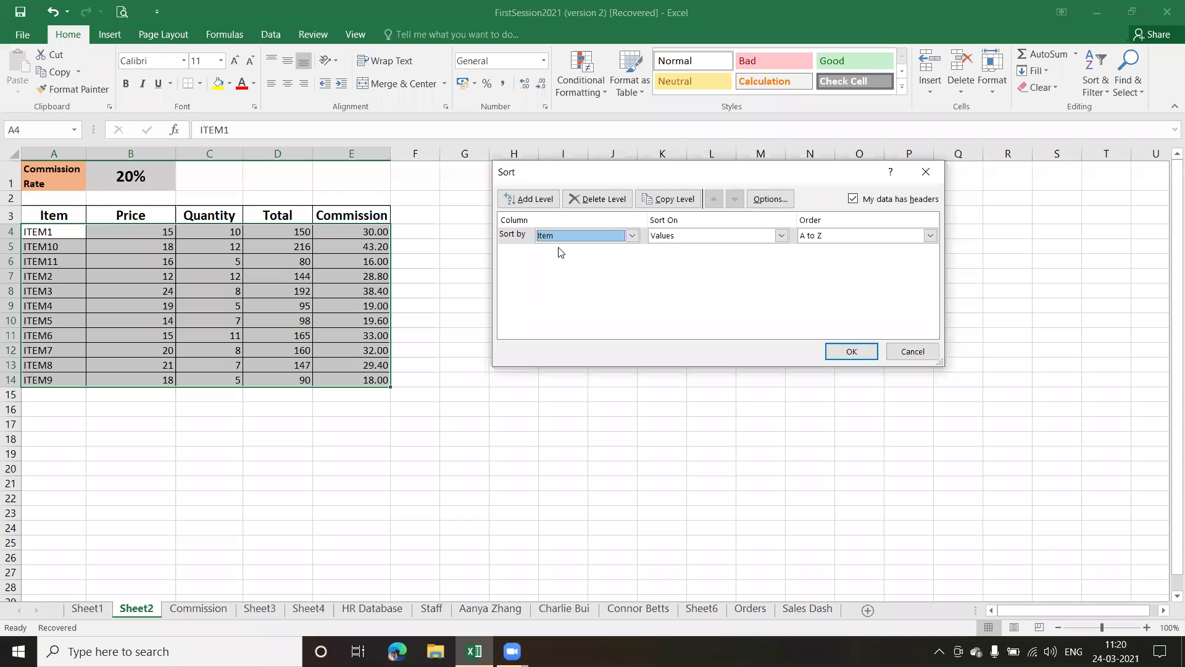
pyautogui.click(525, 201)
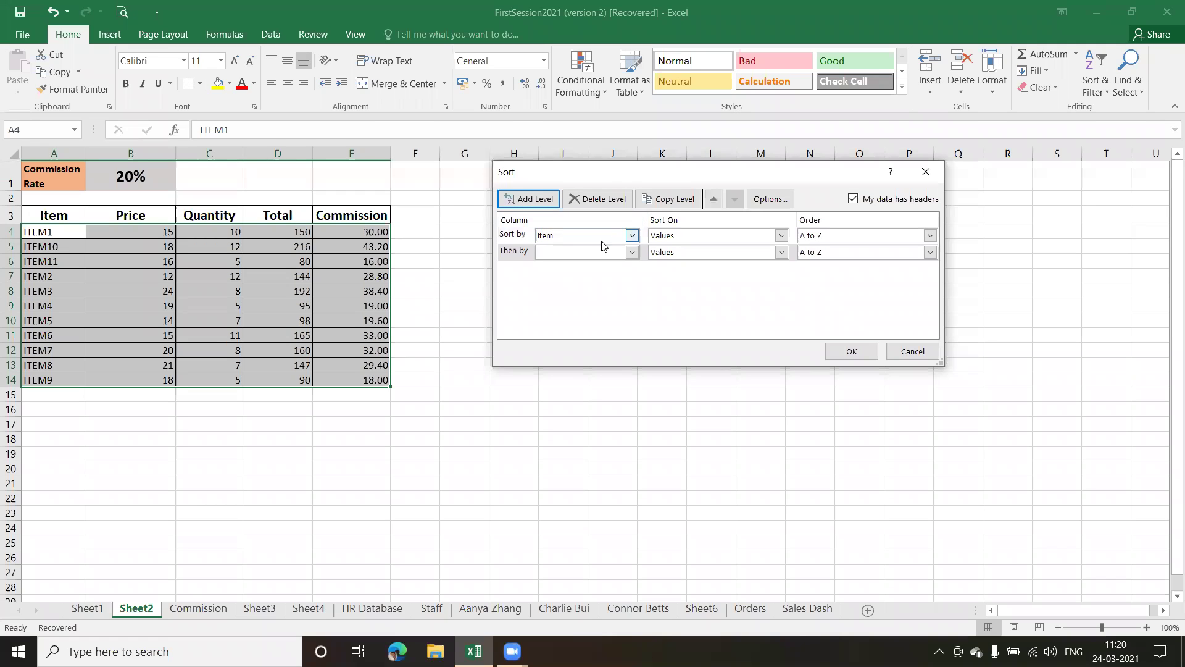
pyautogui.click(632, 253)
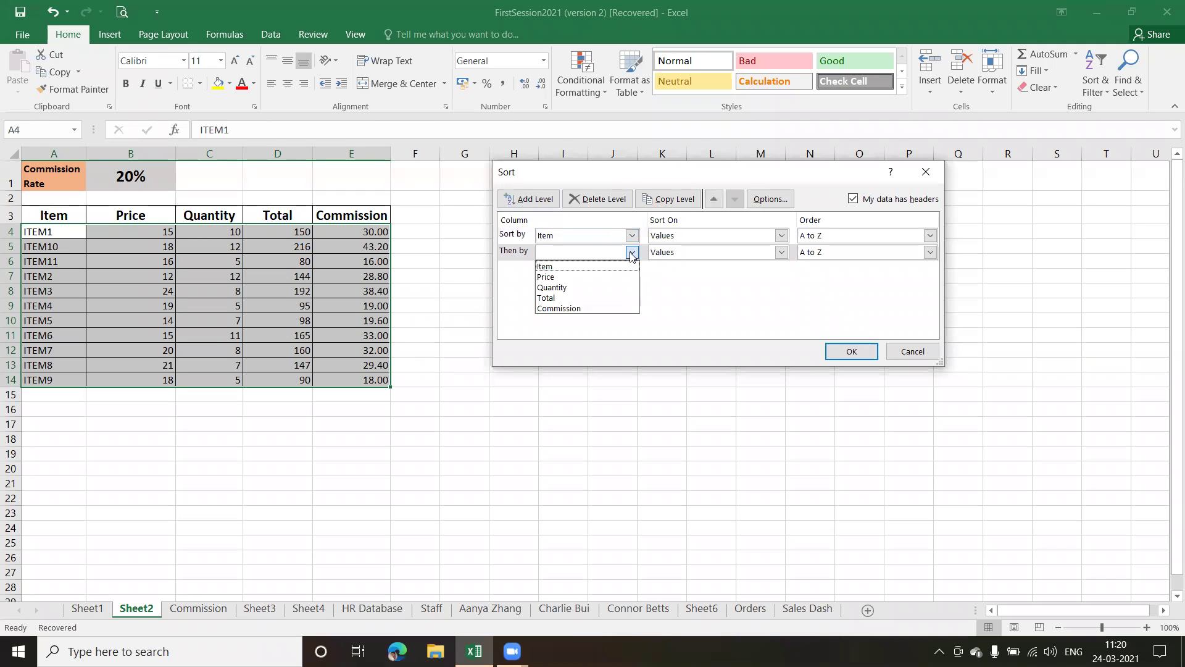
pyautogui.click(553, 279)
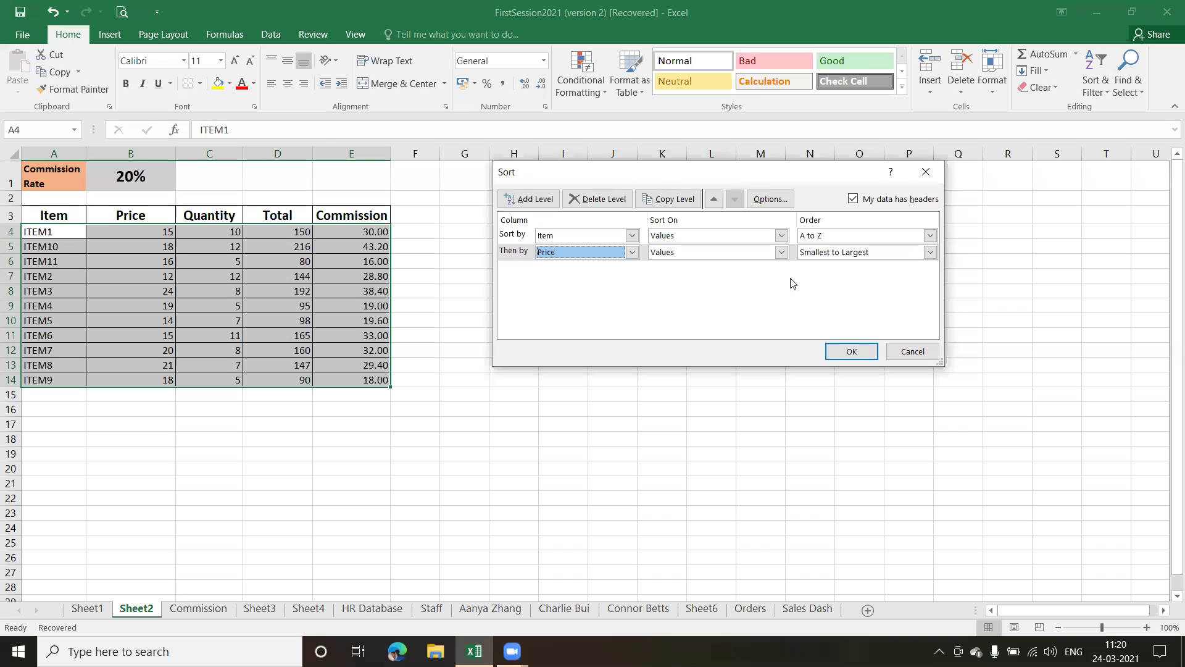
pyautogui.click(853, 350)
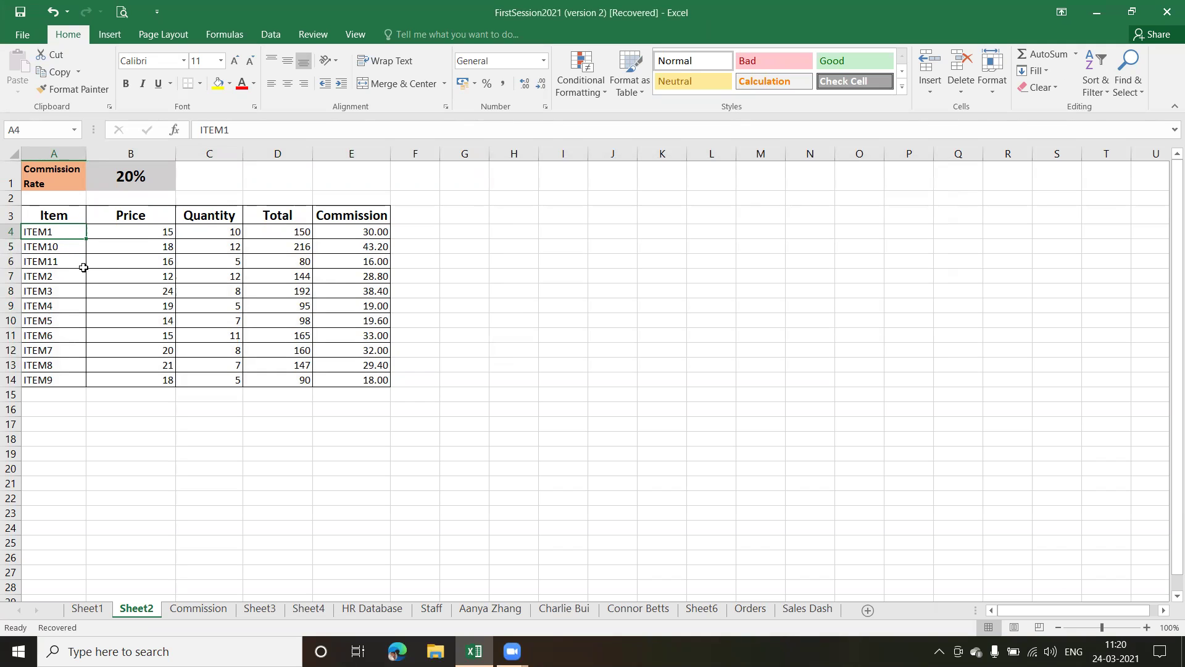
# - Reopen the custom sort settings and move the Price level above the Item level
pyautogui.click(1109, 95)
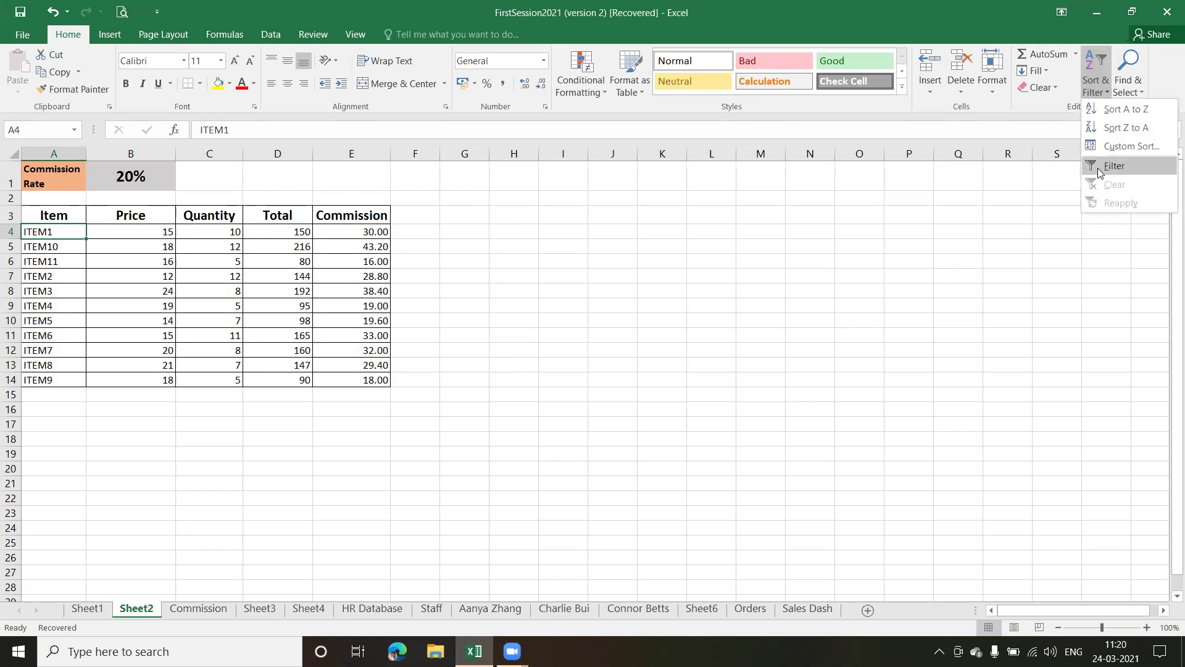
pyautogui.click(1102, 148)
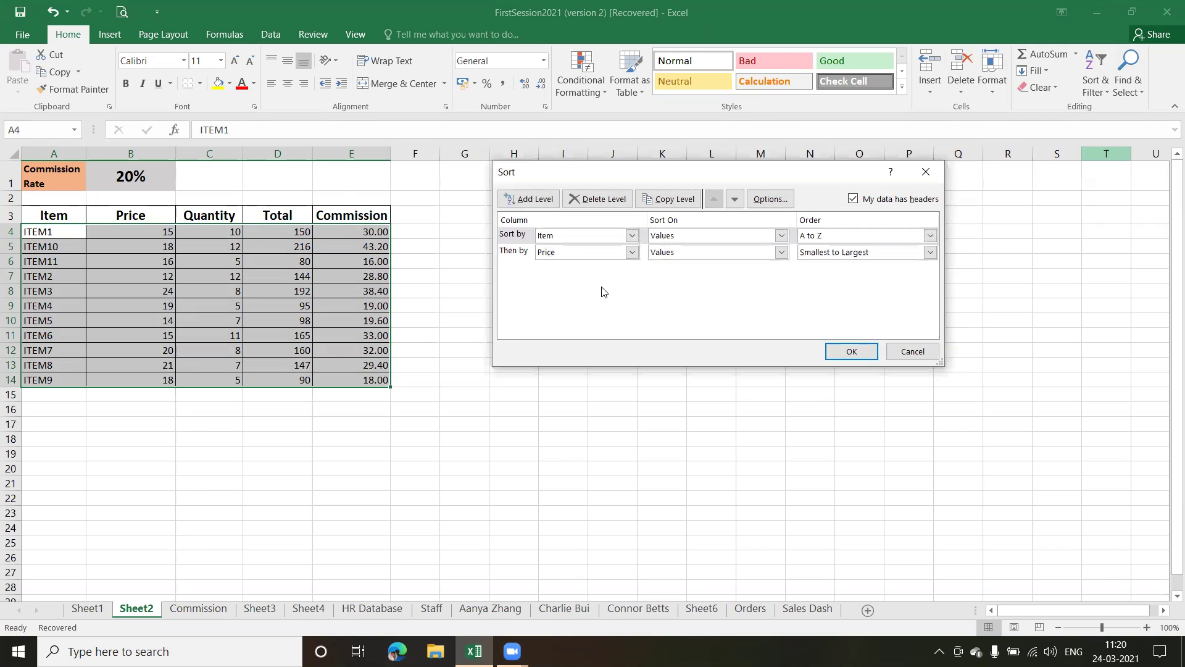
pyautogui.click(520, 252)
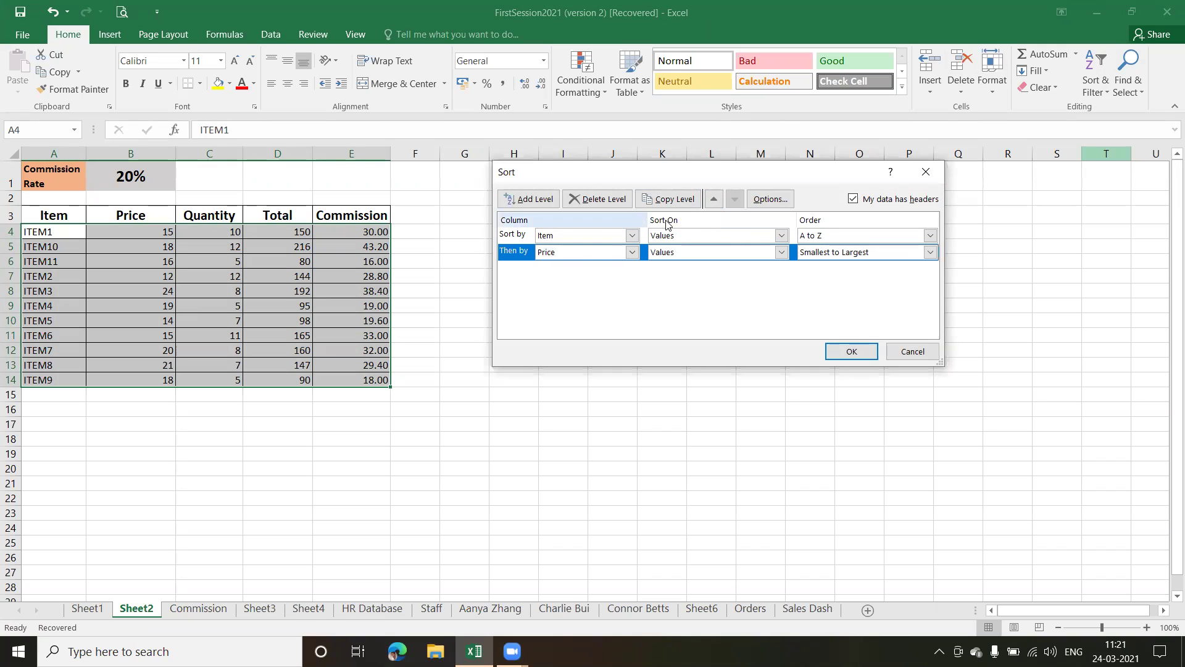
pyautogui.click(714, 199)
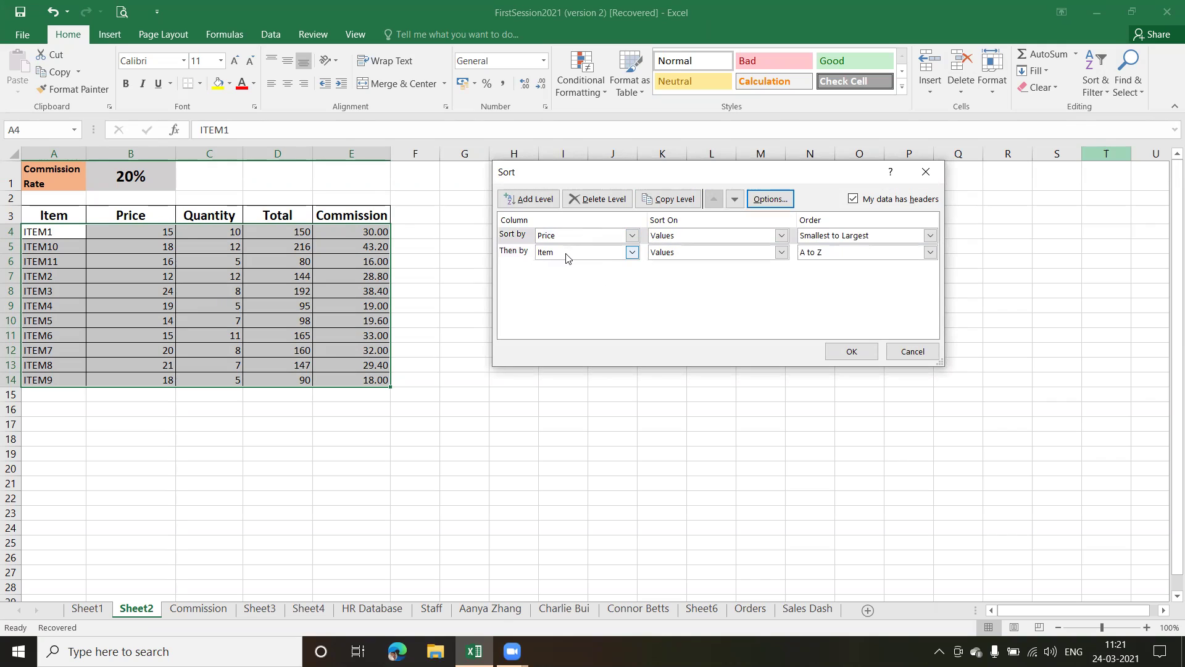
# - Try to apply the custom sort with Price chosen for the second level as well as the first
pyautogui.click(633, 255)
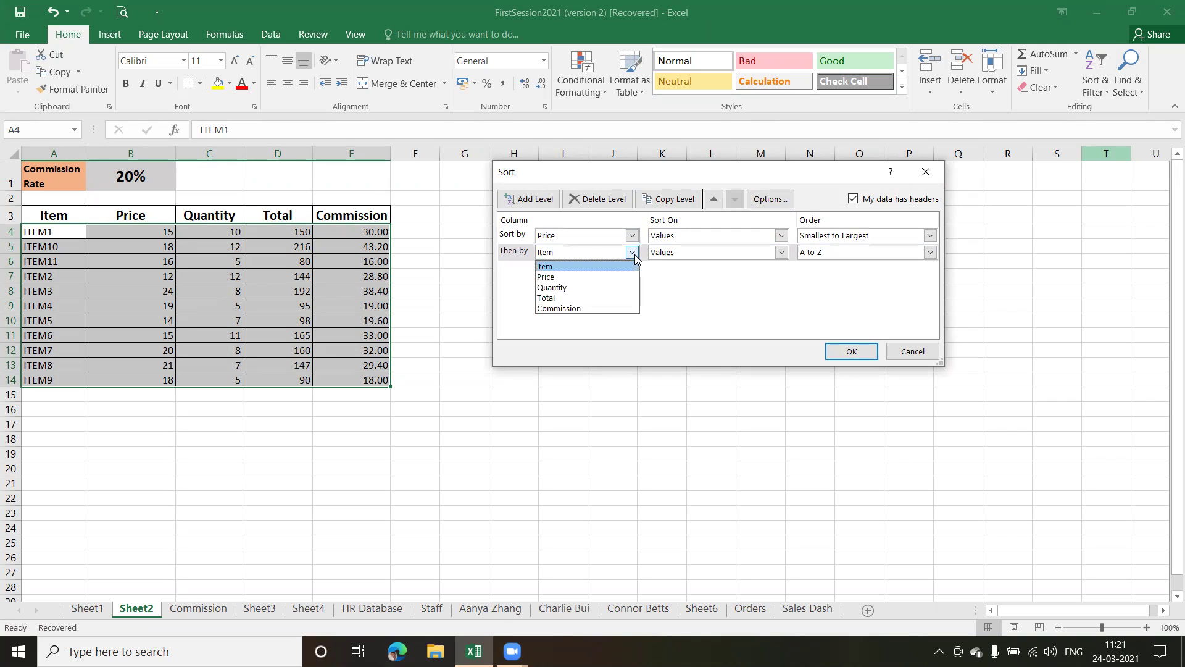
pyautogui.click(565, 277)
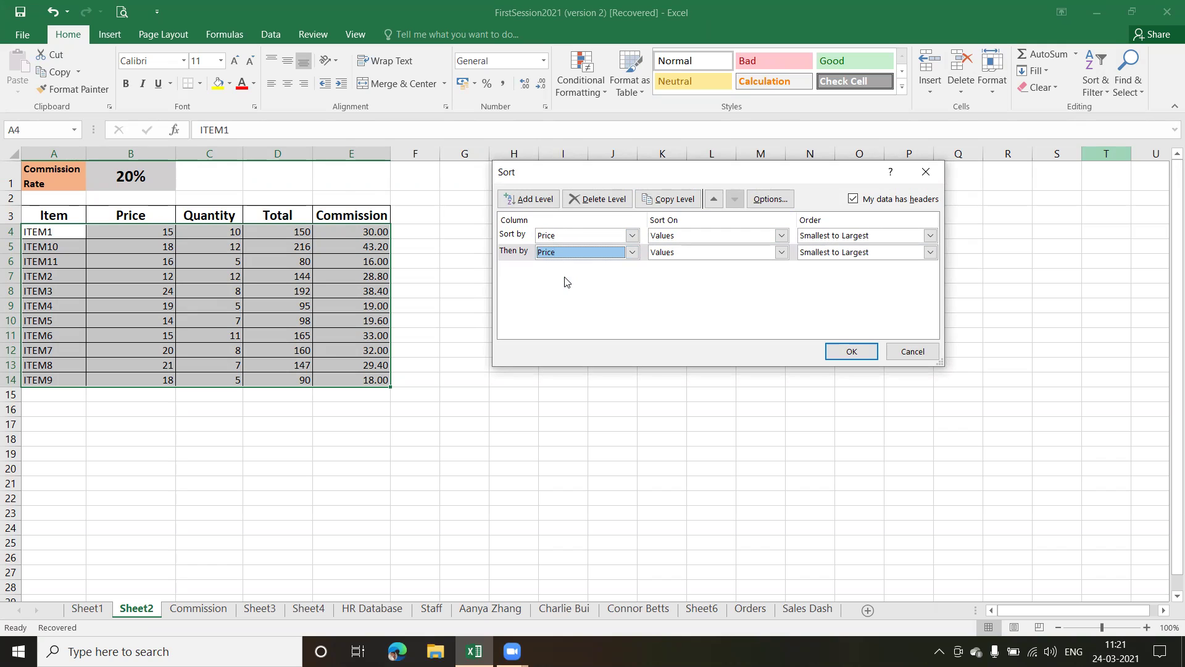
pyautogui.click(853, 352)
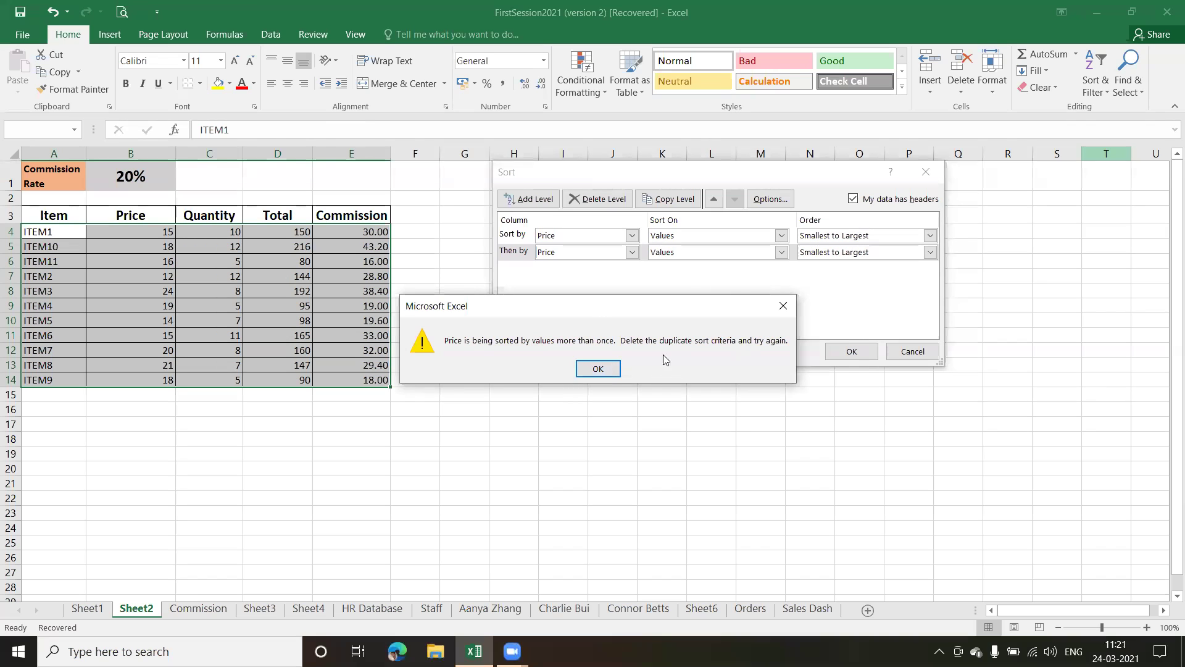
pyautogui.click(598, 369)
# - Change the second sort level to Quantity, smallest to largest, and apply the custom sort
pyautogui.click(631, 251)
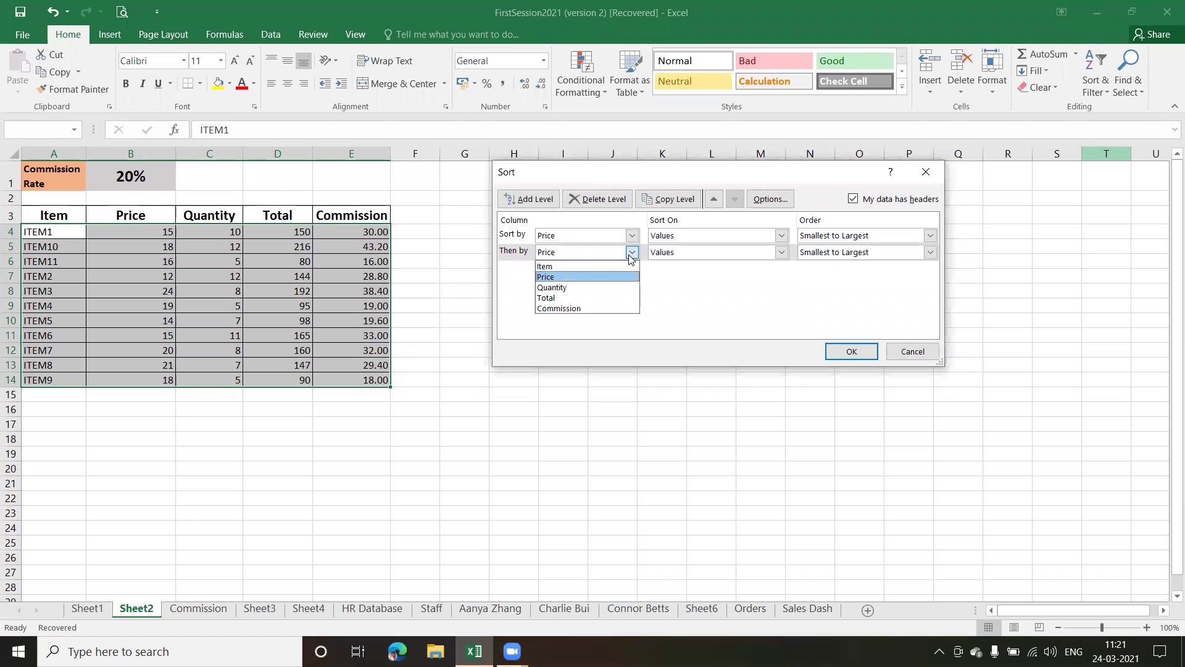
pyautogui.click(567, 288)
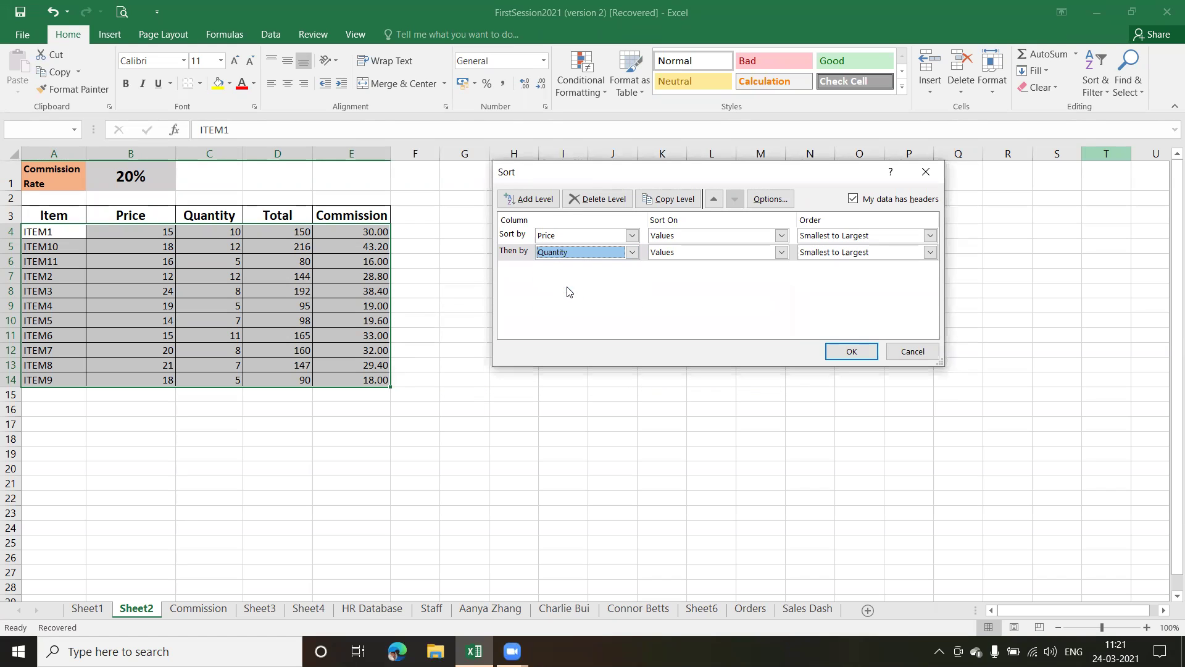
pyautogui.click(863, 349)
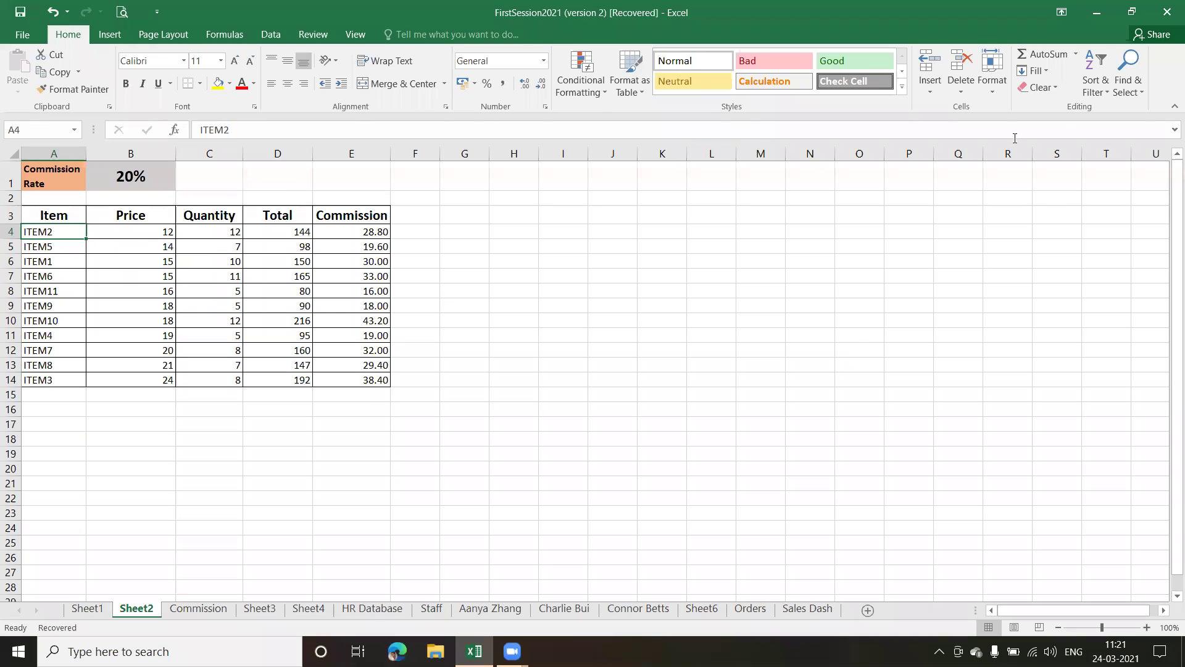
# - Add filters to the item table's headers and show only rows with a Total greater than 100
pyautogui.click(1098, 87)
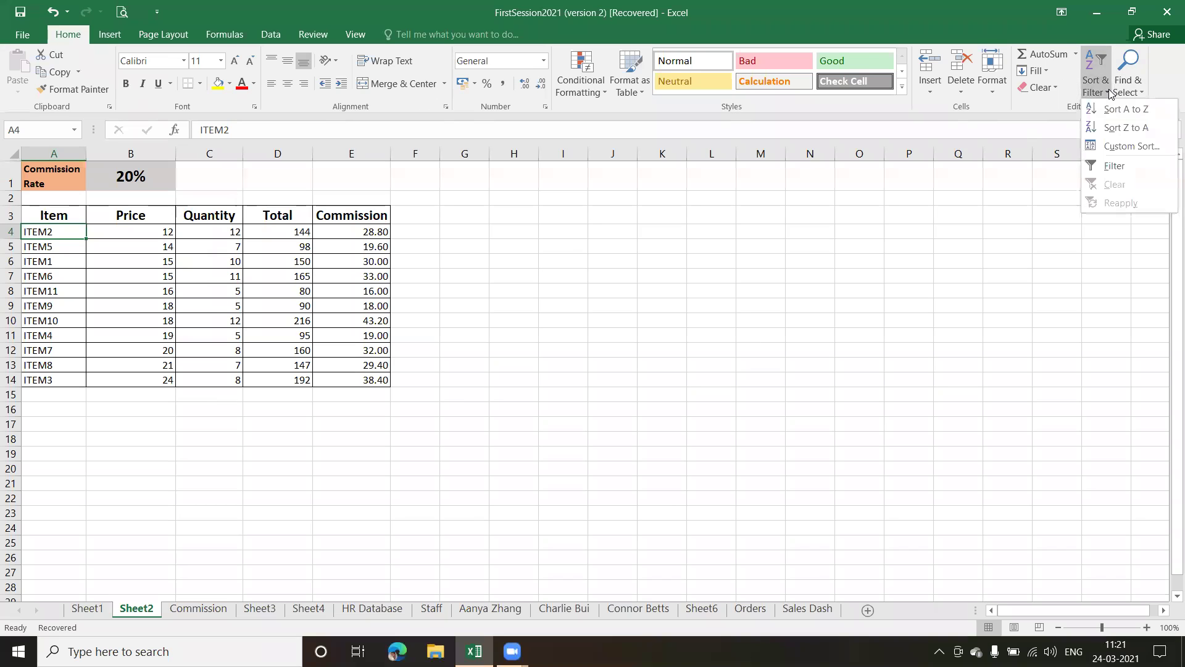
pyautogui.click(1123, 167)
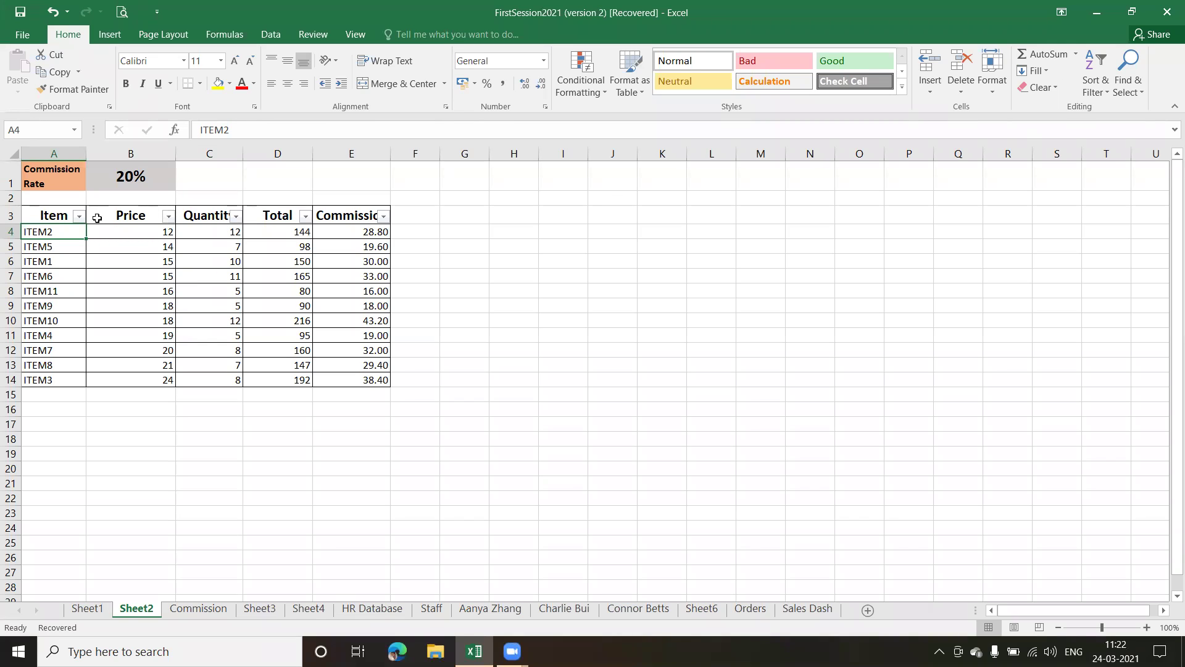
pyautogui.click(306, 217)
pyautogui.moveTo(205, 328)
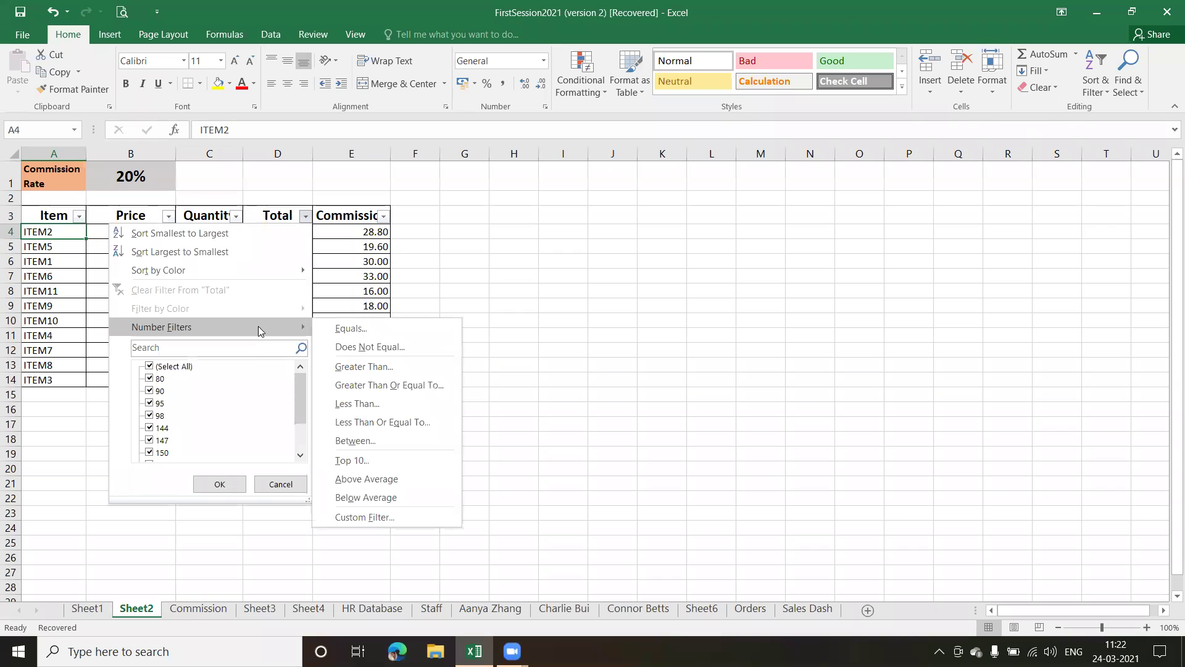
pyautogui.click(354, 368)
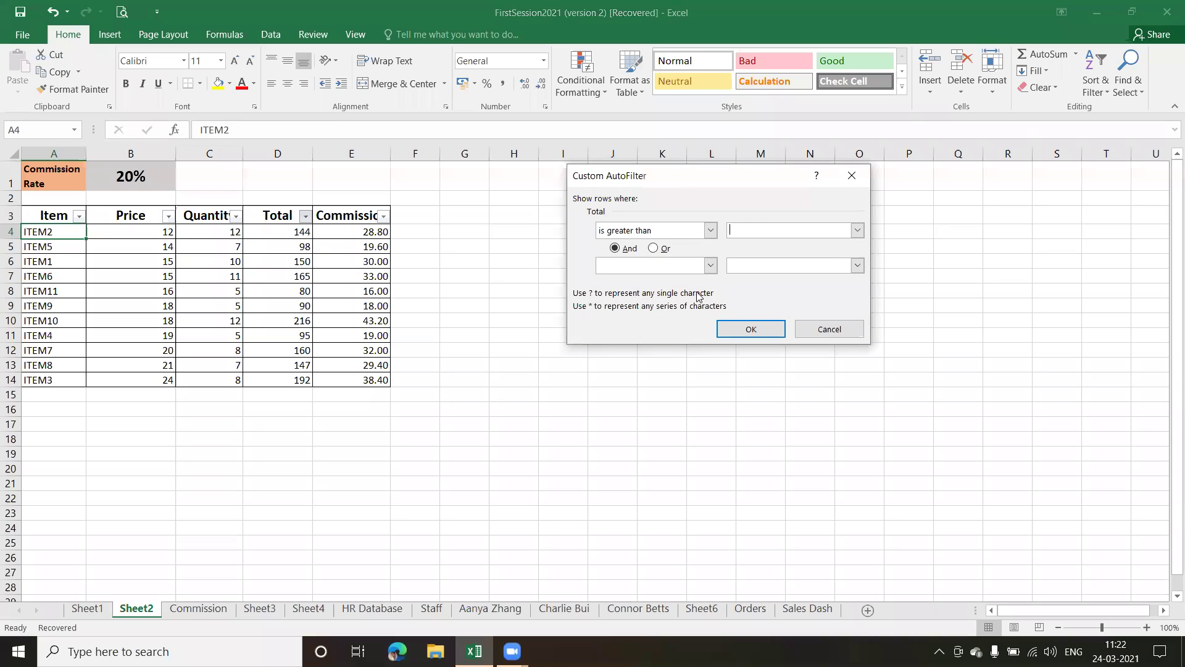
pyautogui.click(762, 228)
pyautogui.write('100')
pyautogui.click(736, 329)
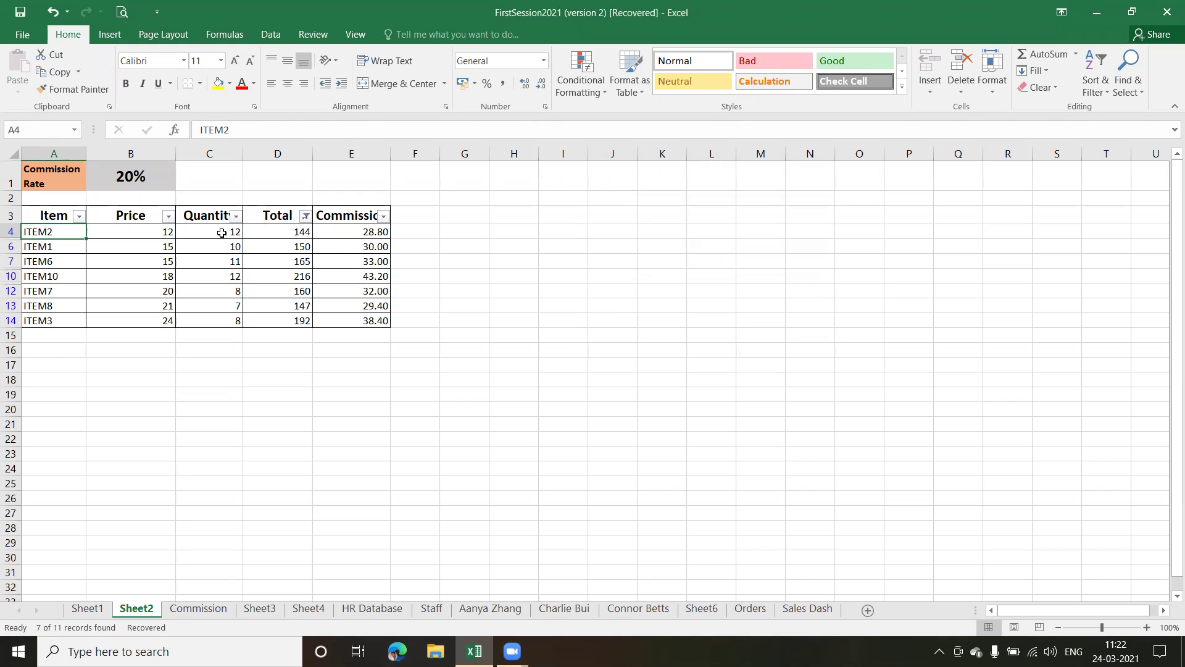
# - Filter the table further to rows whose Price equals 15
pyautogui.click(168, 217)
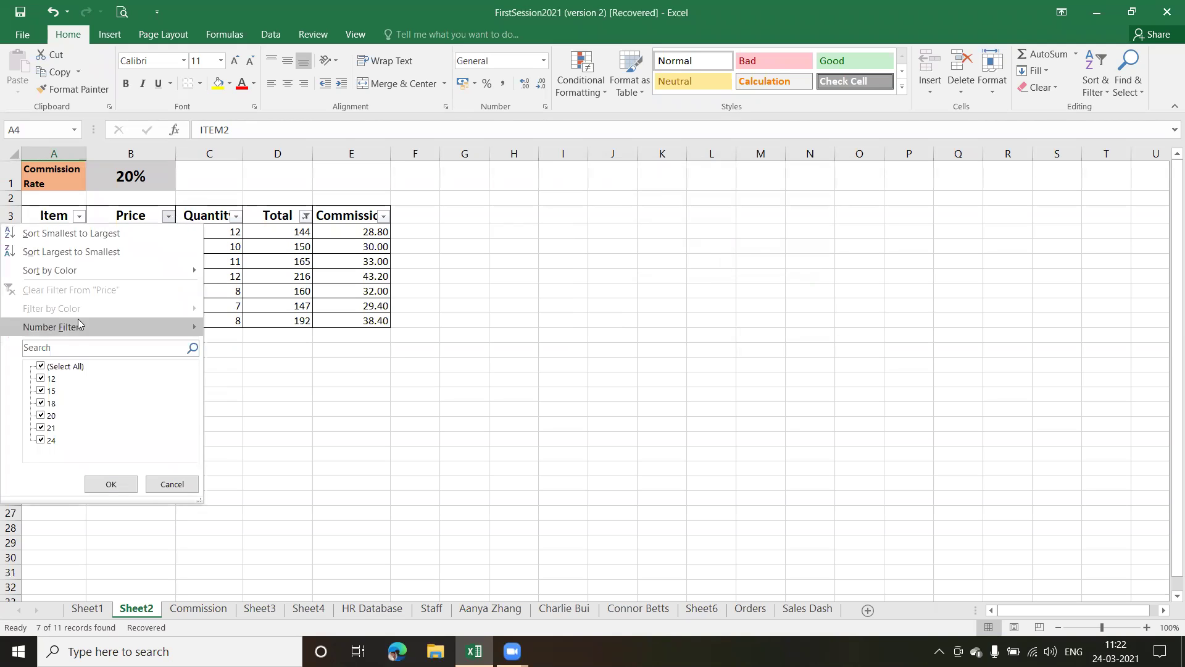
pyautogui.moveTo(161, 327)
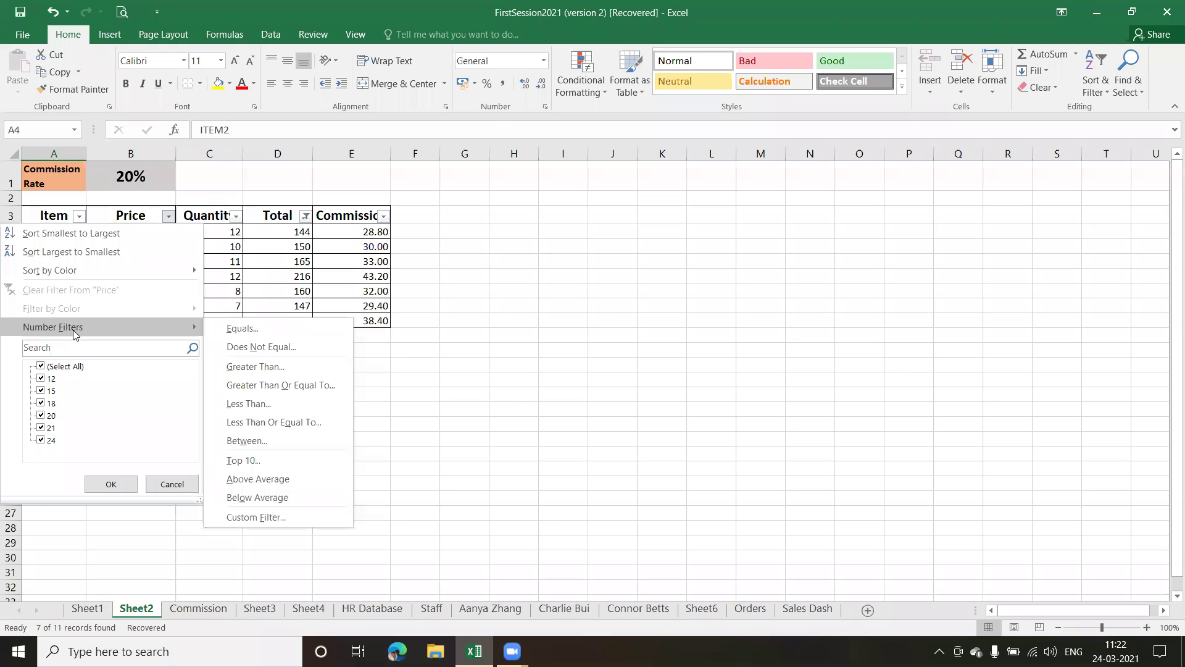
pyautogui.click(255, 330)
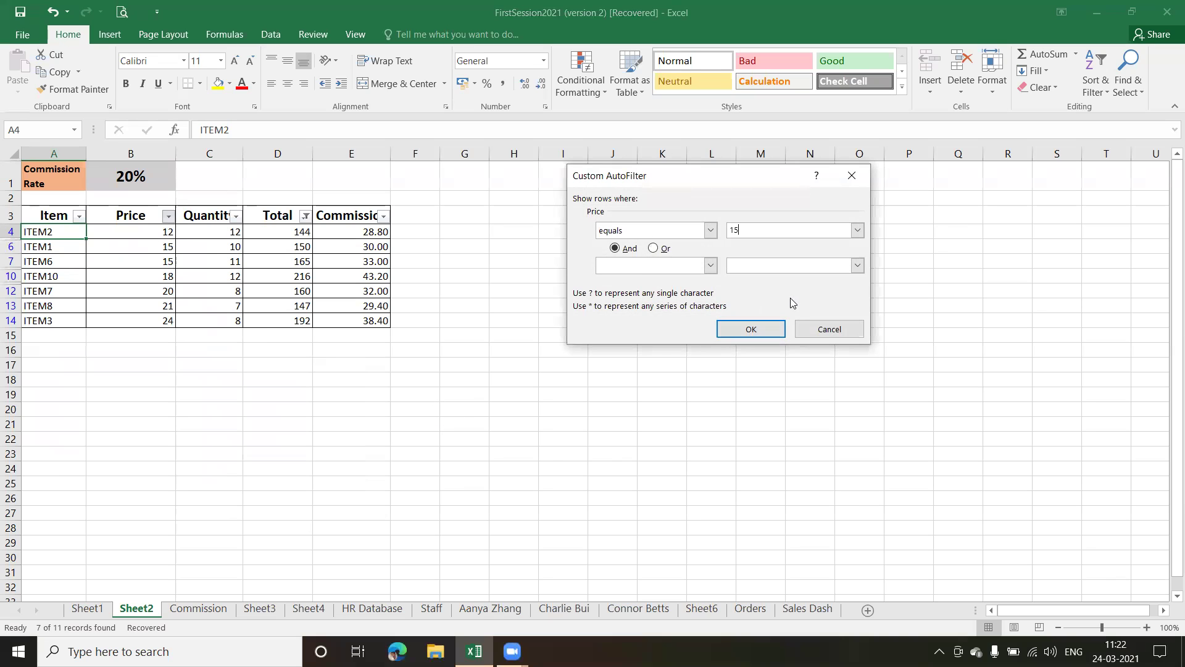
pyautogui.click(753, 331)
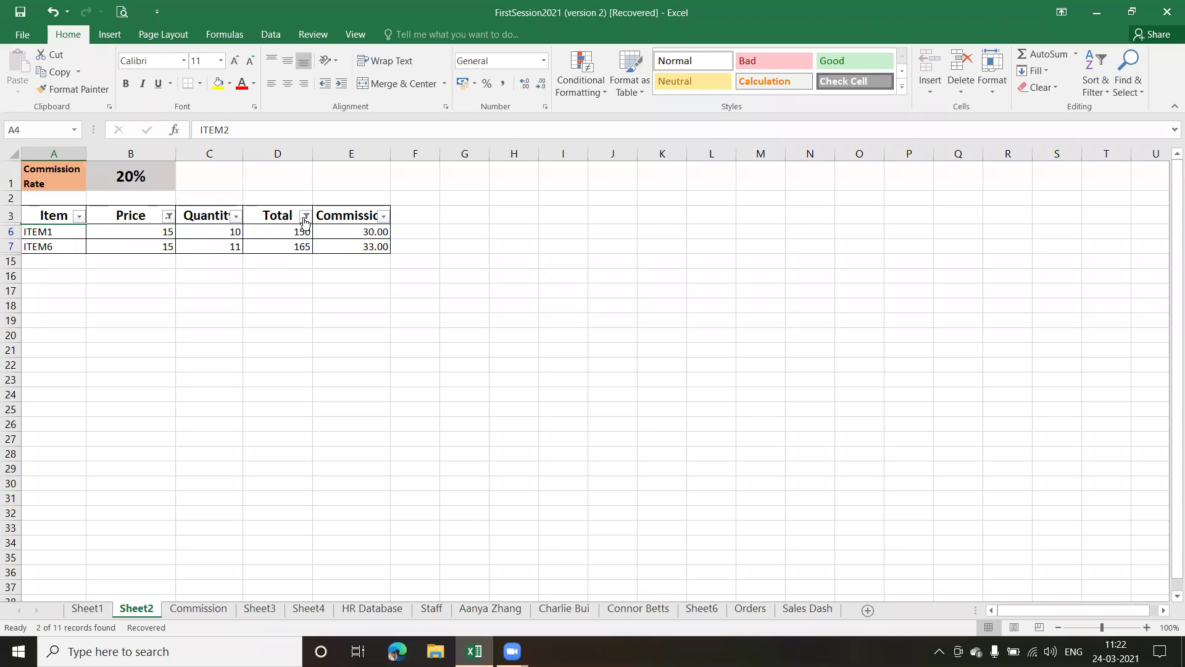
# - Clear the filters from the Price and Total columns
pyautogui.click(168, 215)
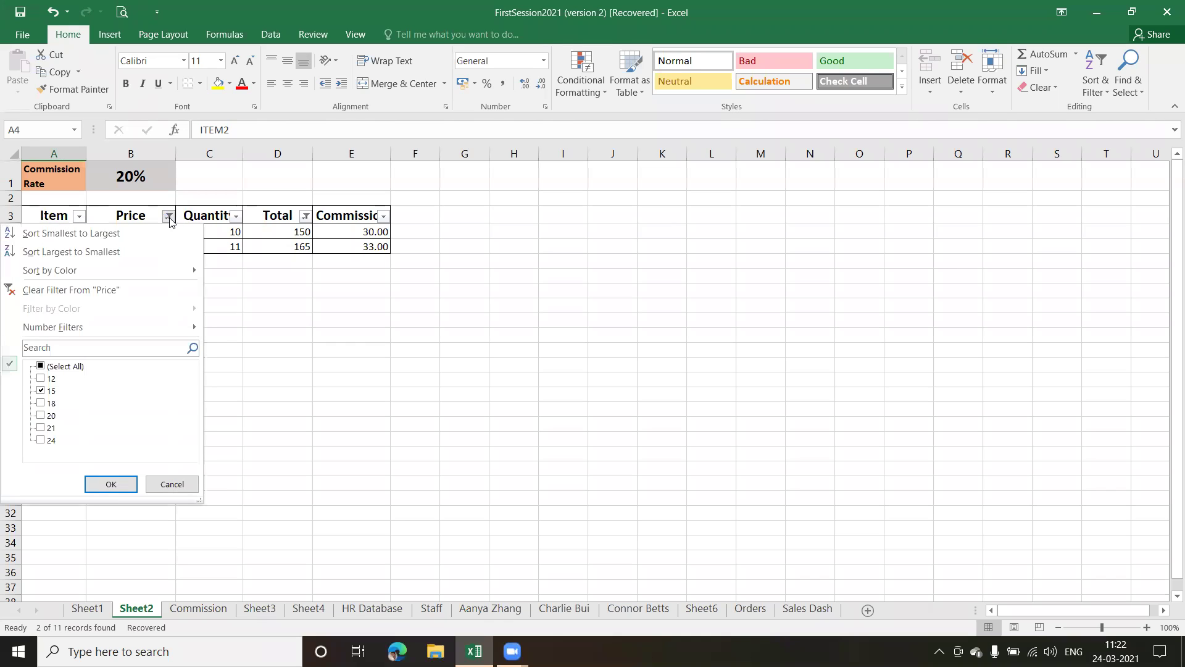
pyautogui.click(89, 293)
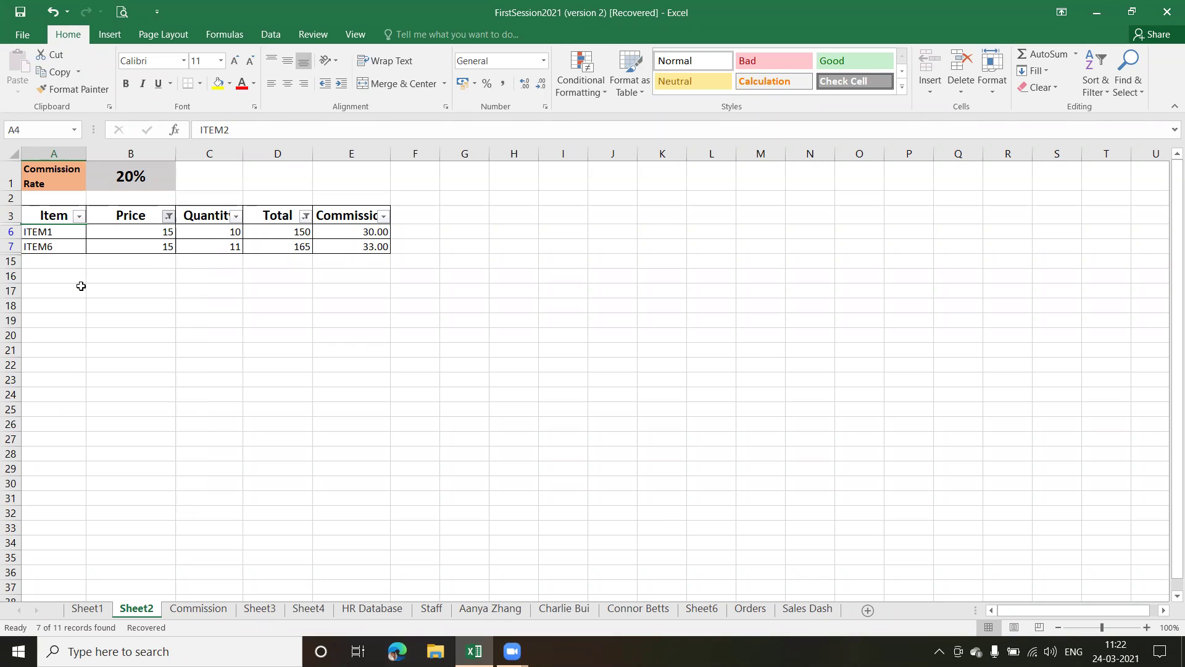
pyautogui.click(306, 216)
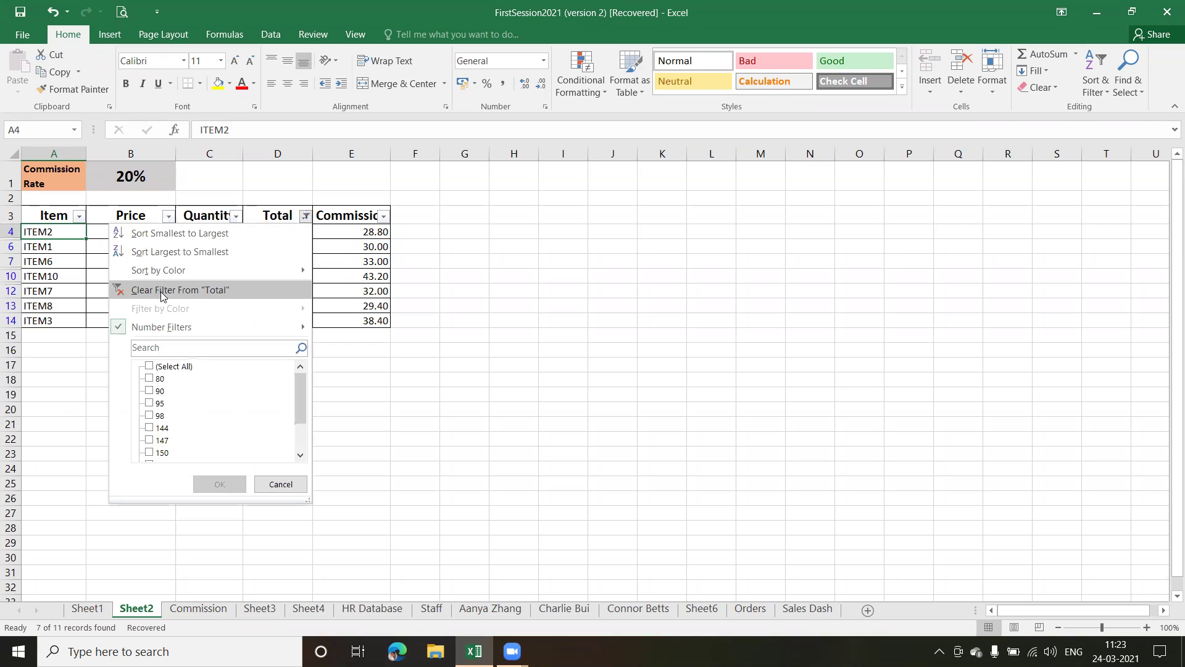
pyautogui.click(163, 293)
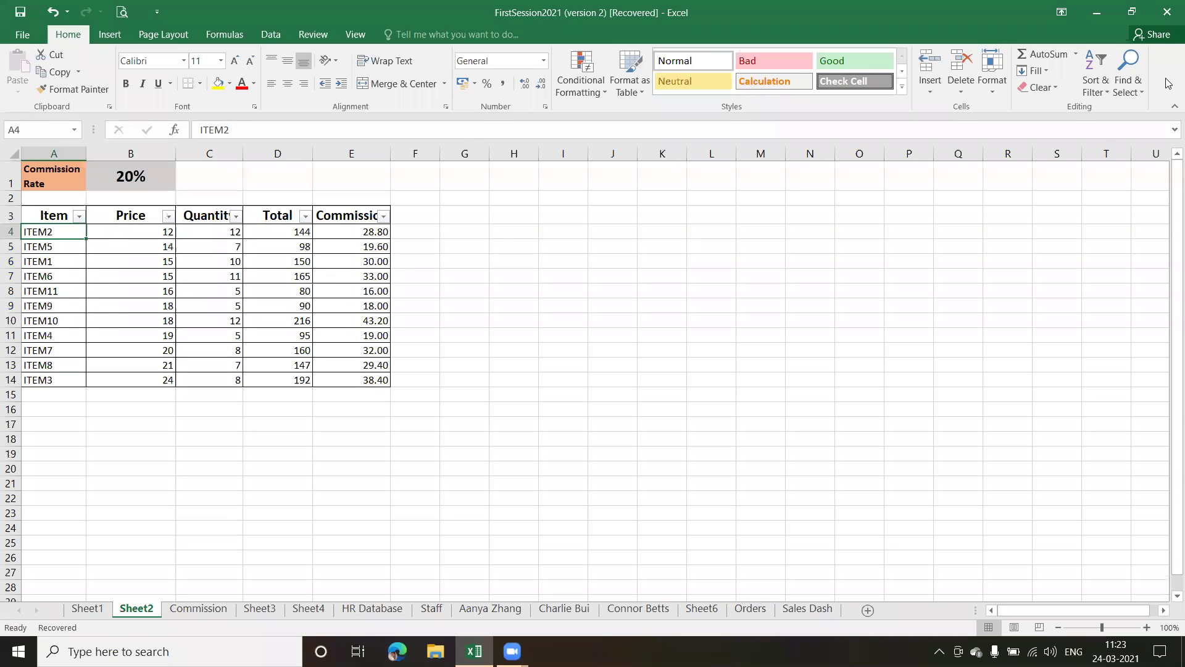
# - Turn off the header filters on the item table
pyautogui.click(1106, 91)
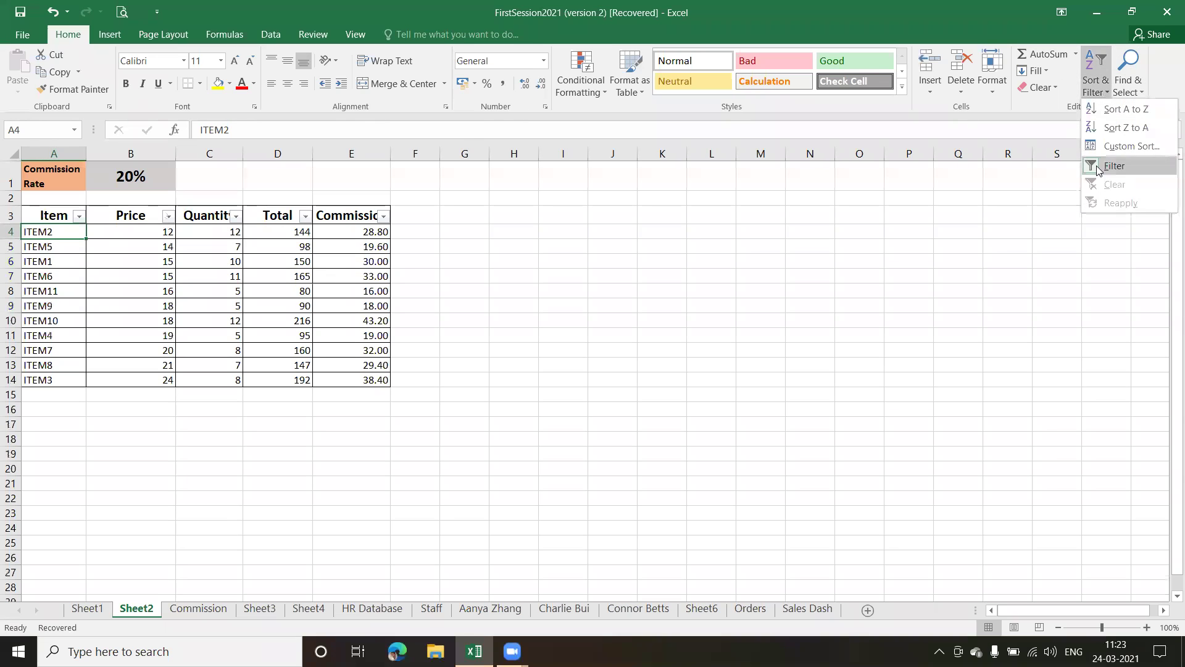
pyautogui.click(1115, 167)
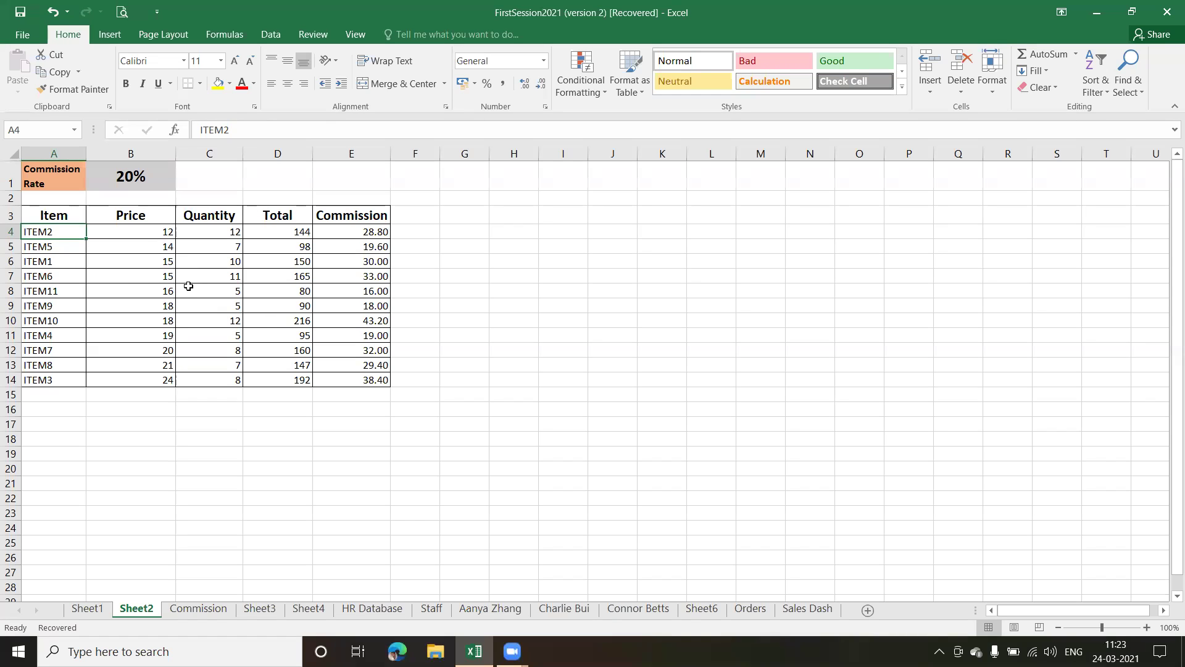
pyautogui.click(262, 263)
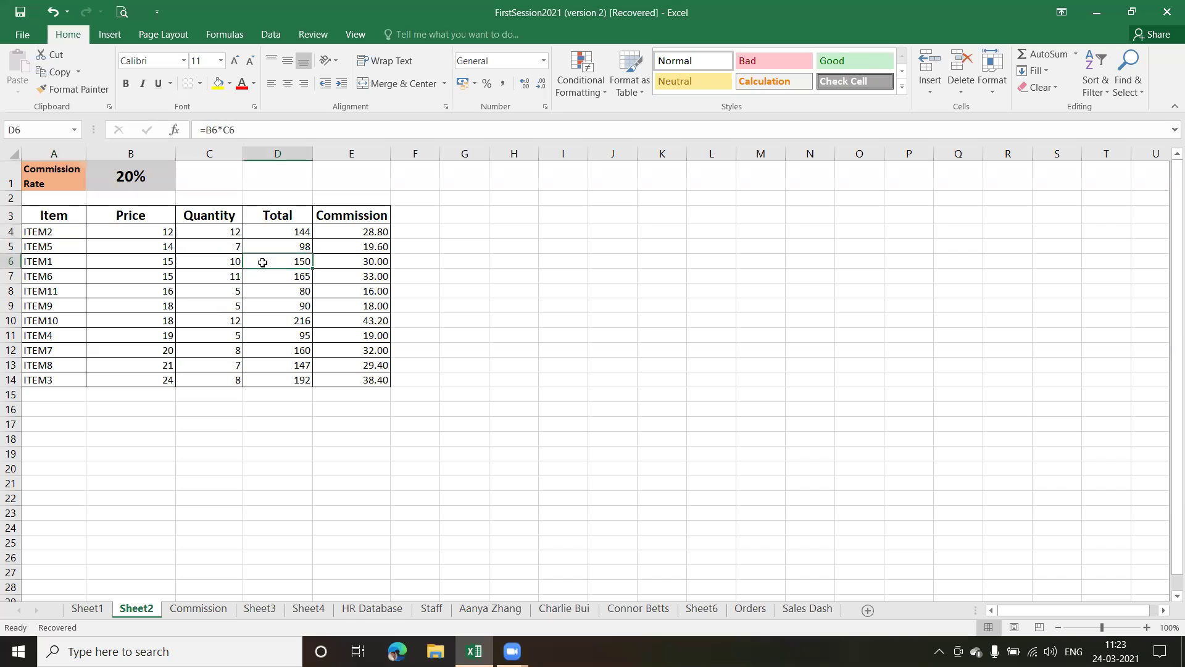
pyautogui.click(342, 311)
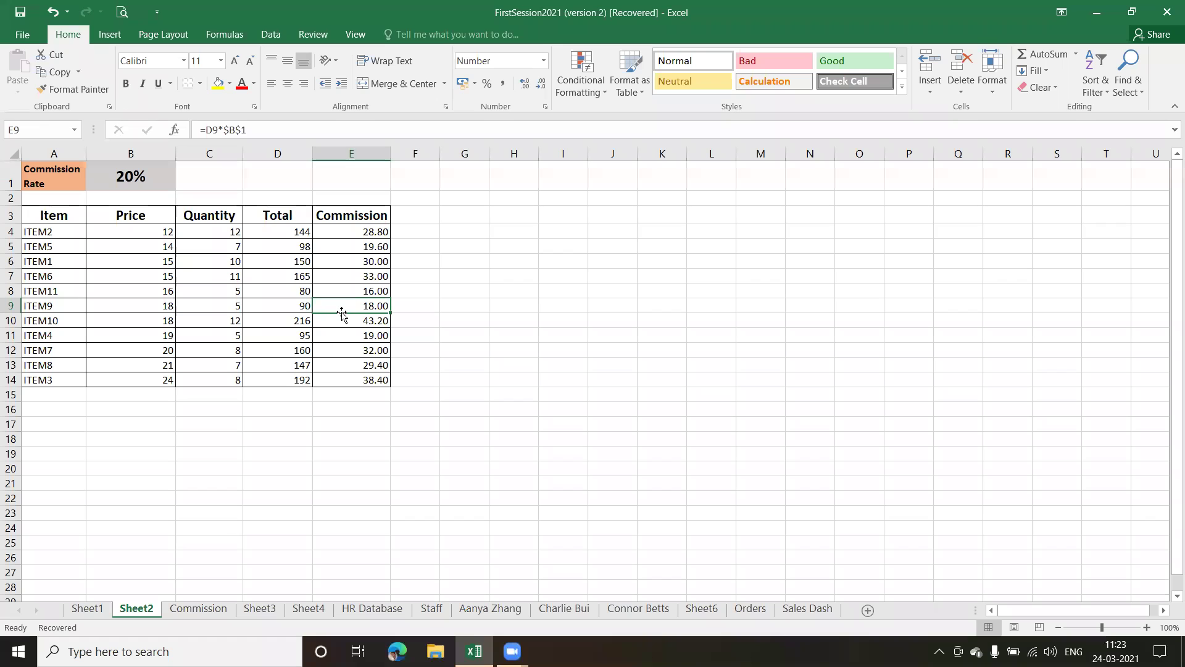
# - Open the Orders sheet and select the first Cost Price cell
pyautogui.click(754, 610)
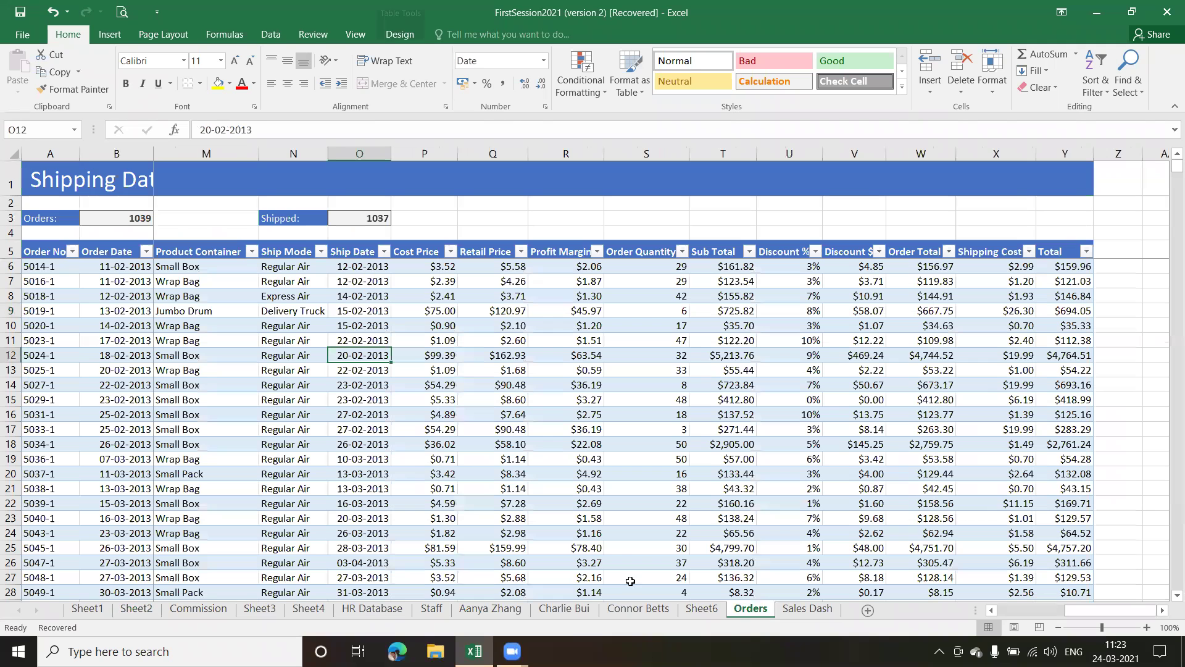
pyautogui.click(513, 327)
pyautogui.click(440, 271)
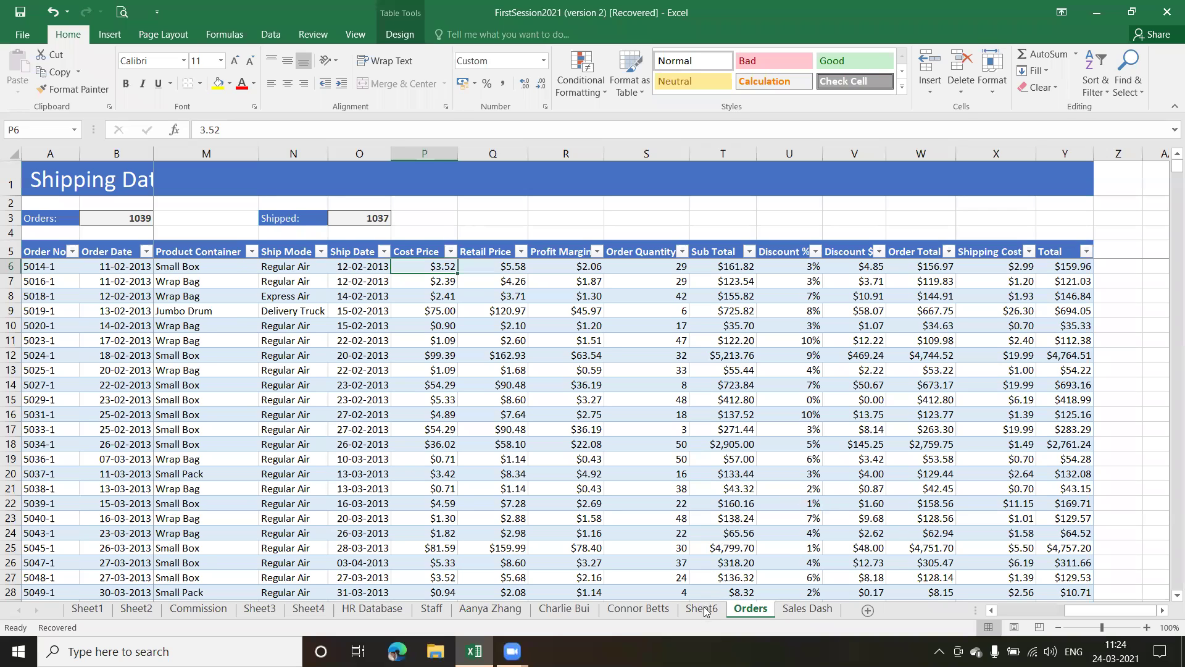
# - View the charts and slicers on Sheet6, widen the sheet tab area, and return to the Orders sheet
pyautogui.hotkey('ctrl', 'pageup')
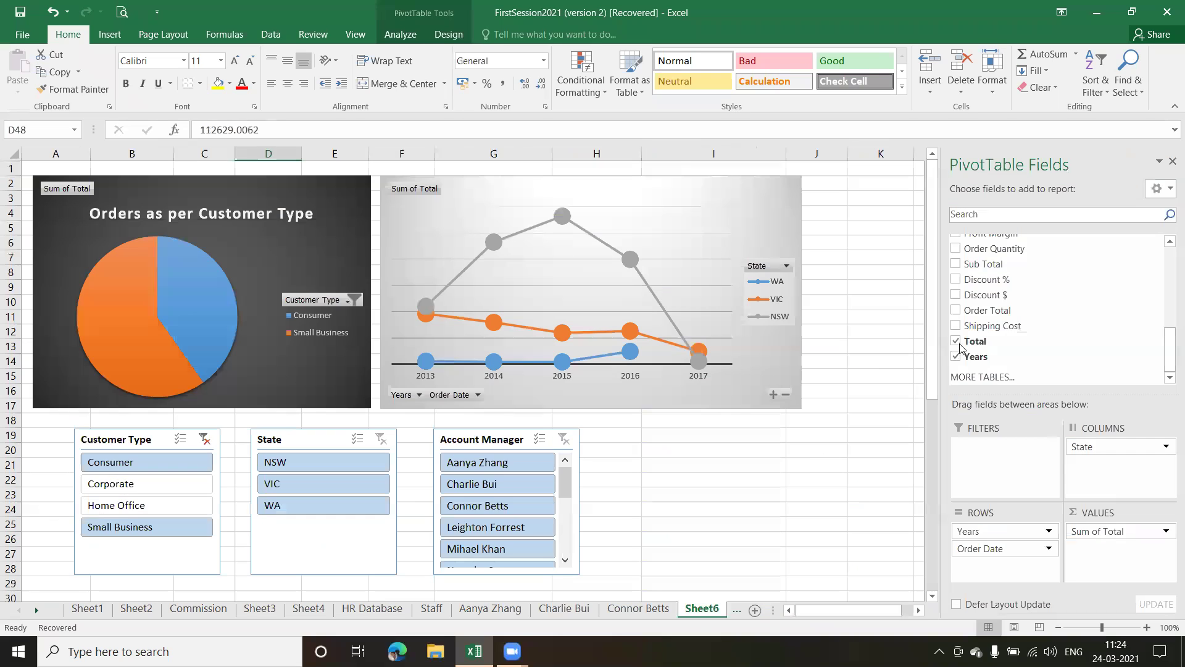
pyautogui.moveTo(936, 326); pyautogui.dragTo(941, 264)
pyautogui.moveTo(773, 610); pyautogui.dragTo(818, 610)
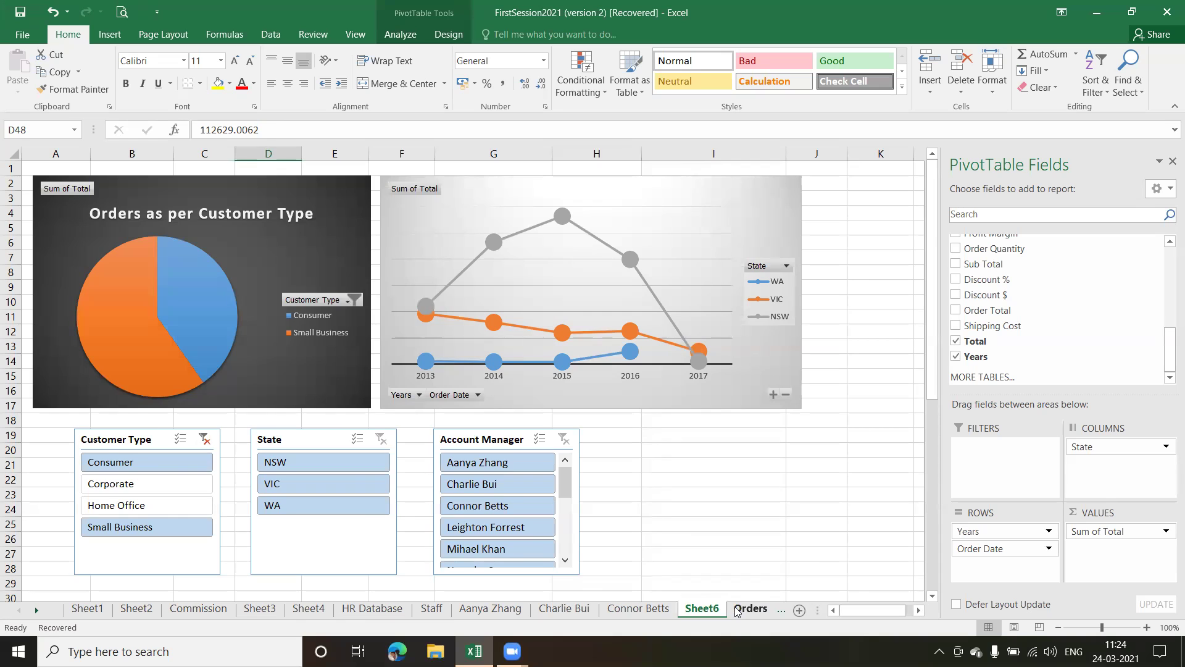
pyautogui.click(736, 610)
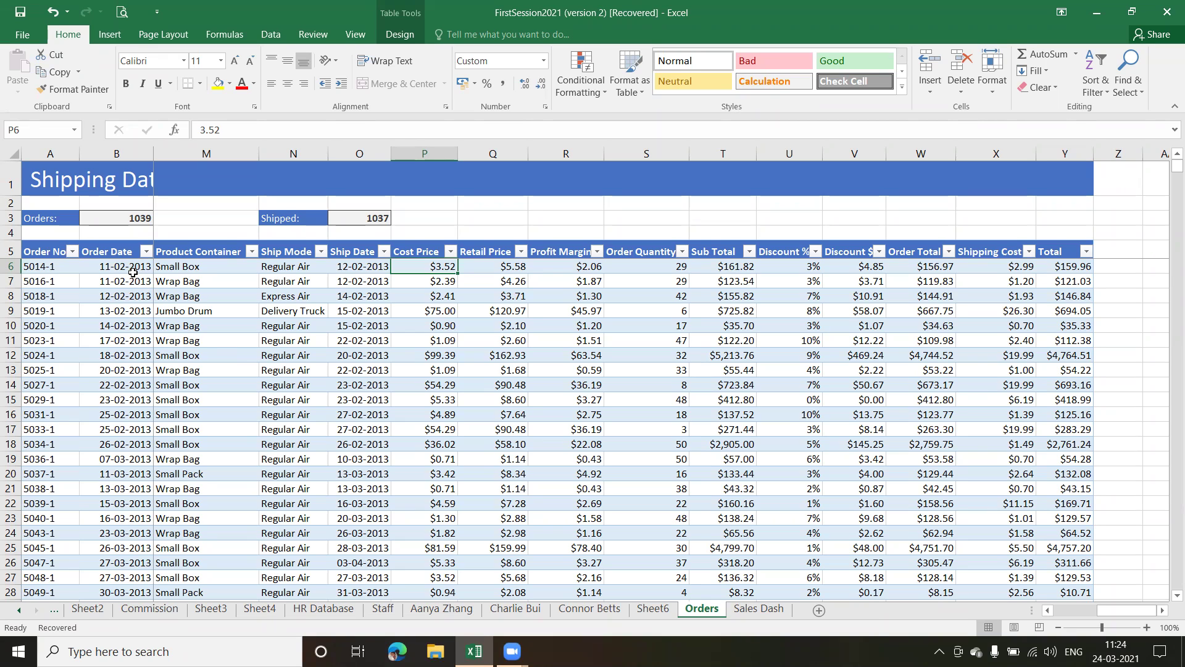
# - Search the Orders sheet for "Air" and go through the first few matches one at a time
pyautogui.click(1138, 97)
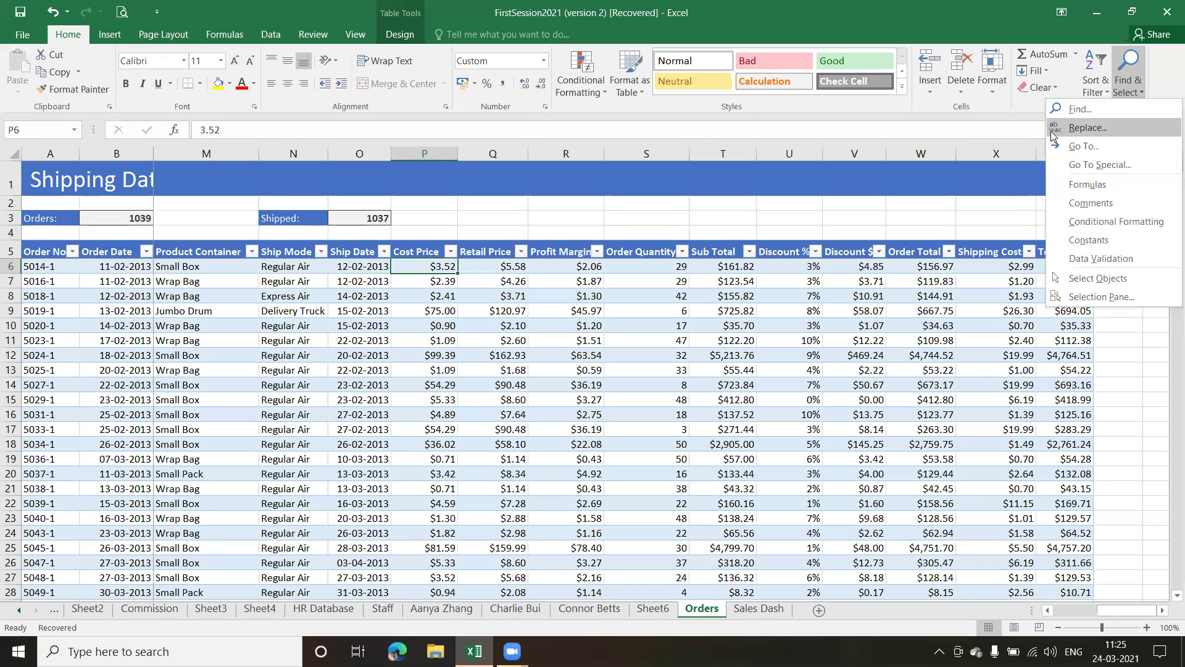
pyautogui.click(1080, 109)
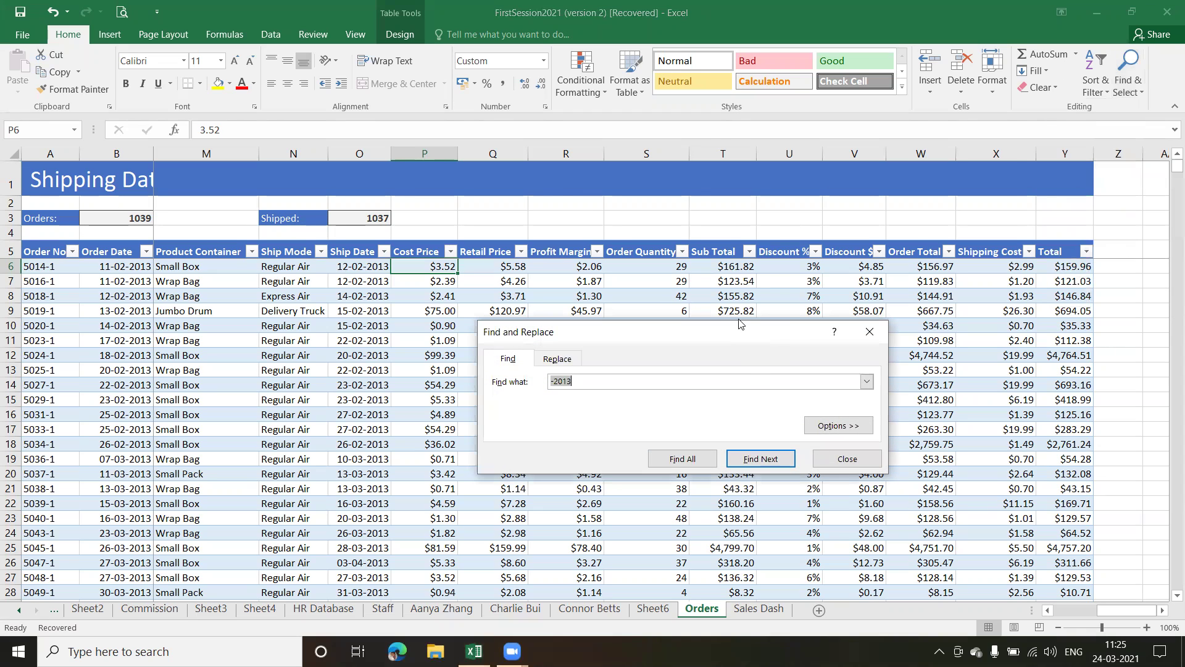
pyautogui.moveTo(741, 329); pyautogui.dragTo(797, 167)
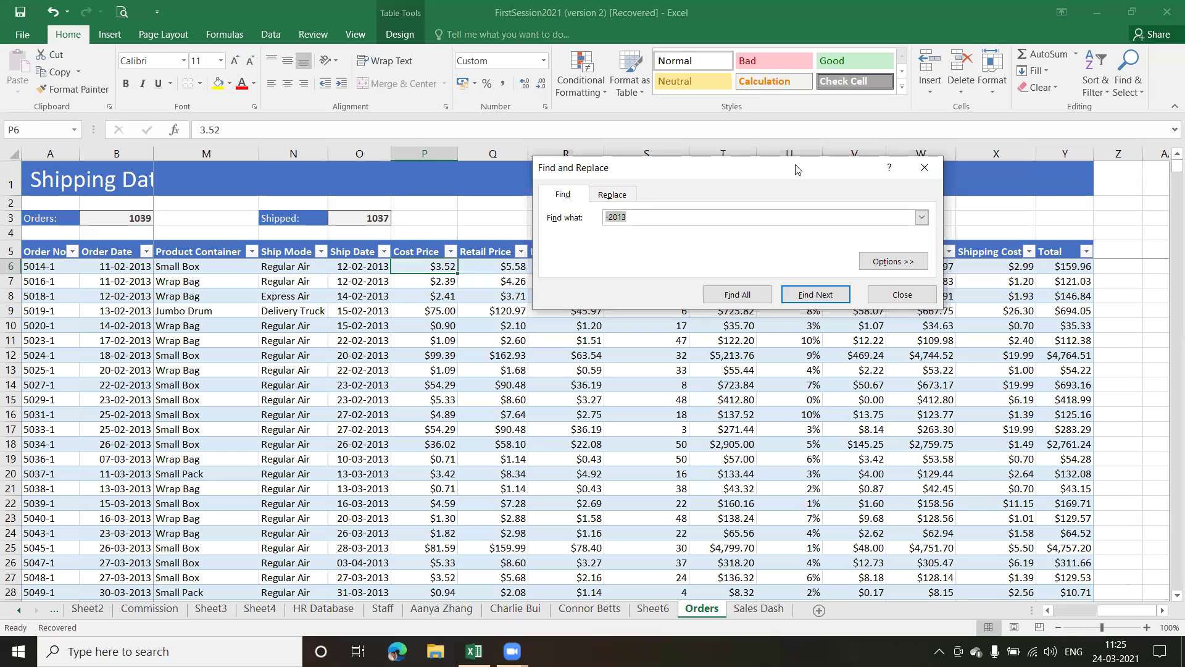
pyautogui.press('BackSpace')
pyautogui.write('Air')
pyautogui.click(823, 297)
pyautogui.click(806, 295)
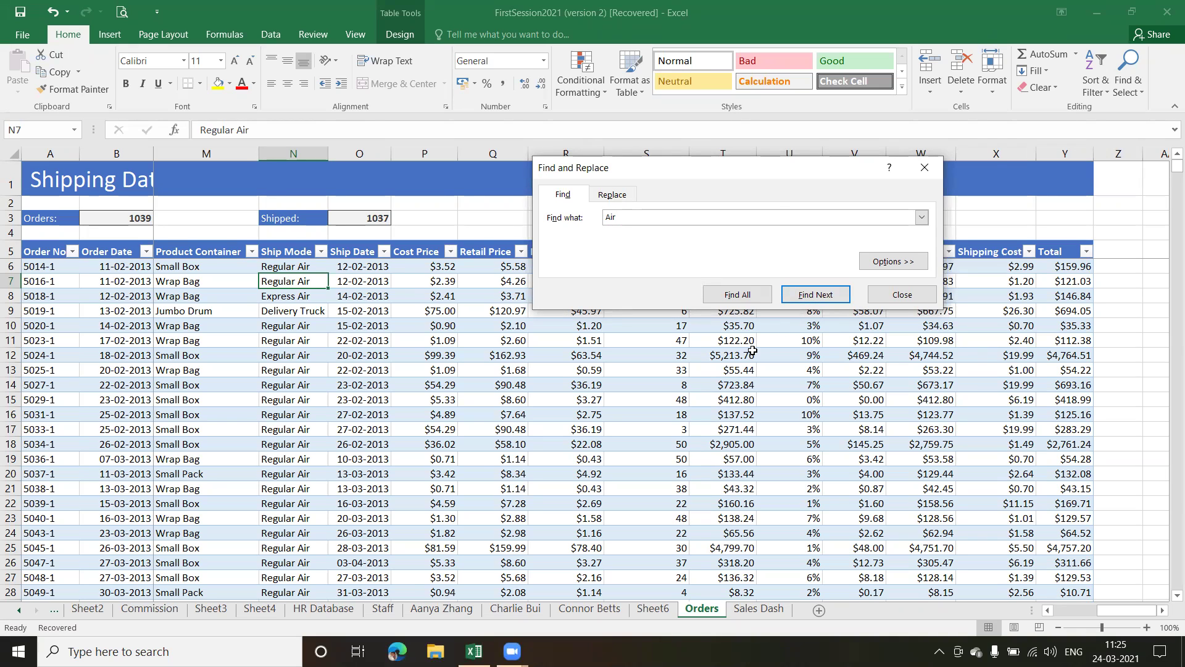
pyautogui.click(823, 300)
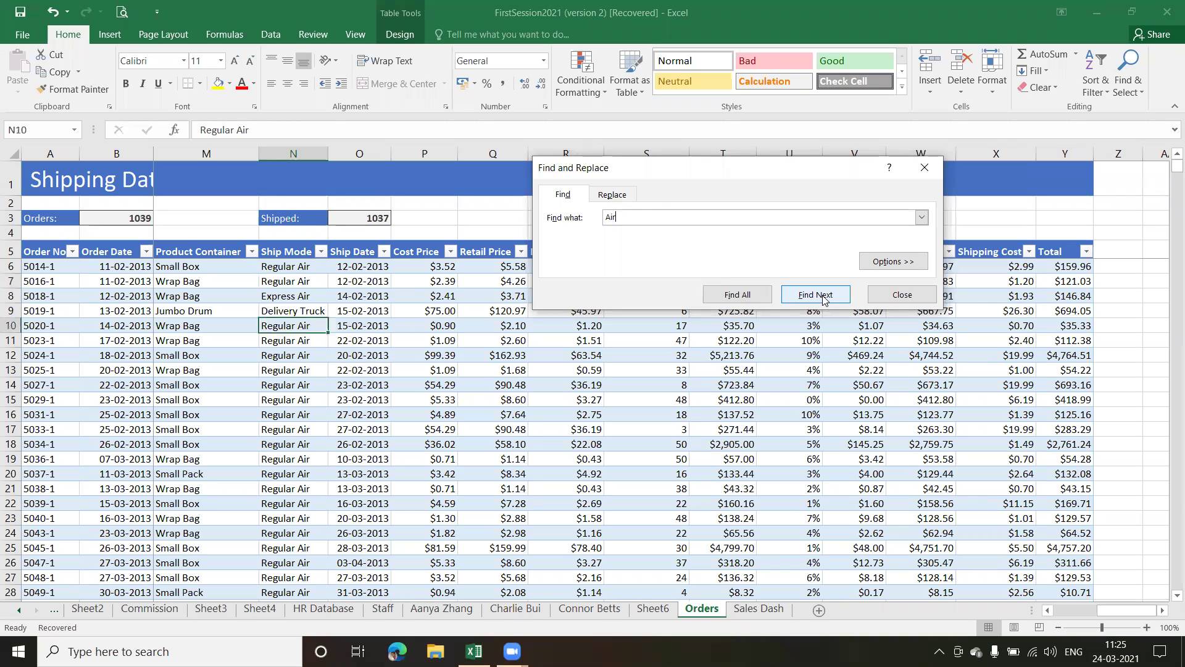
# - List all matches for "Air", enlarge the results list, and jump to several of the found cells
pyautogui.click(747, 298)
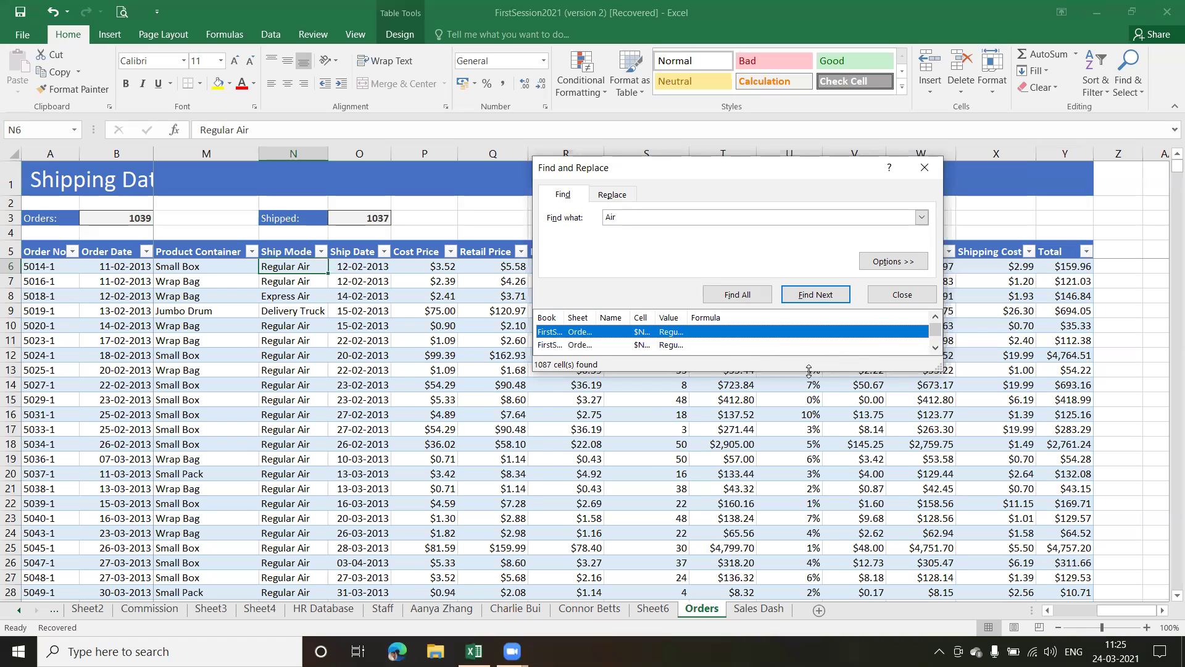
pyautogui.moveTo(809, 371); pyautogui.dragTo(808, 522)
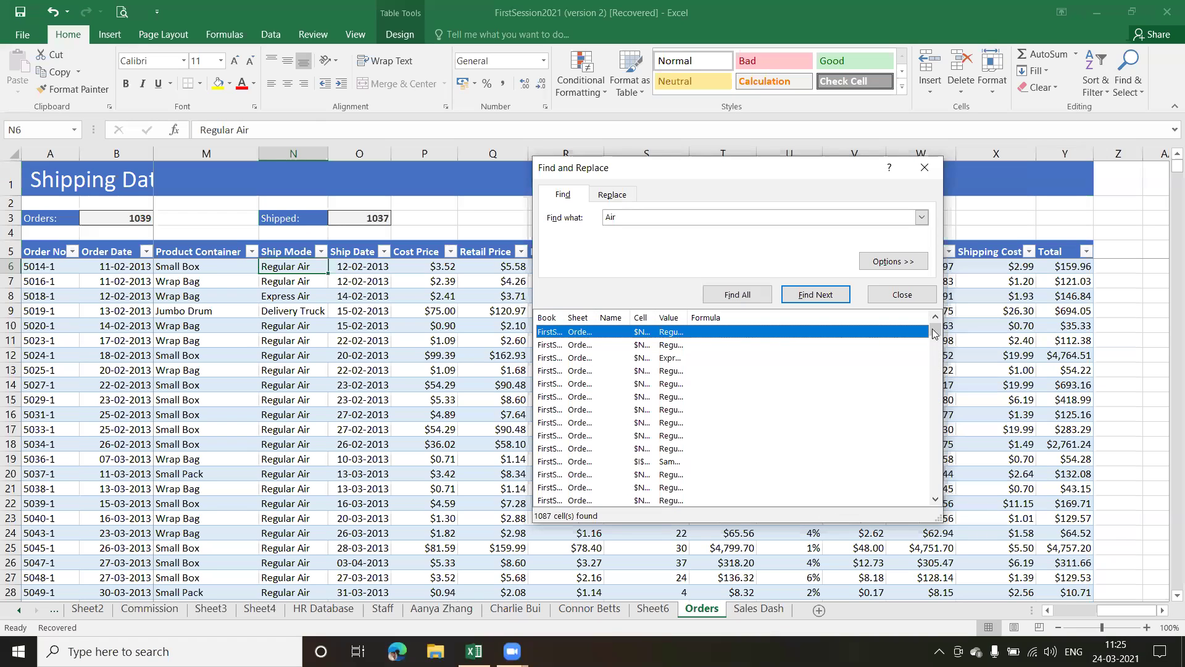
pyautogui.moveTo(935, 333); pyautogui.dragTo(936, 361)
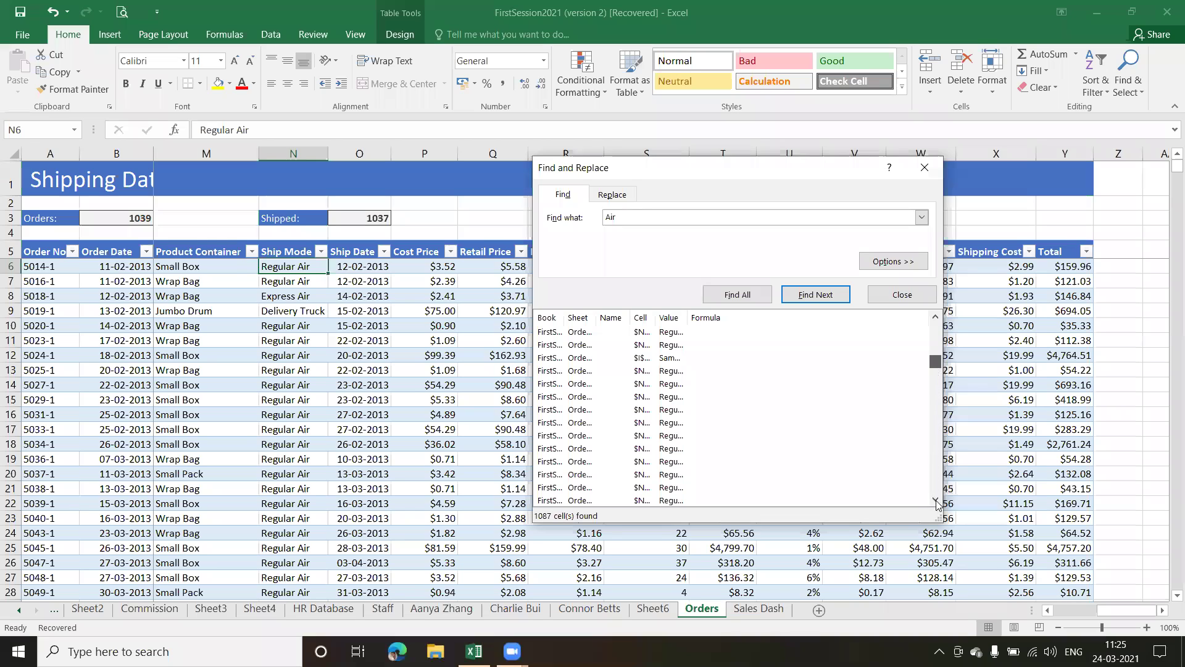
pyautogui.moveTo(936, 361); pyautogui.dragTo(936, 329)
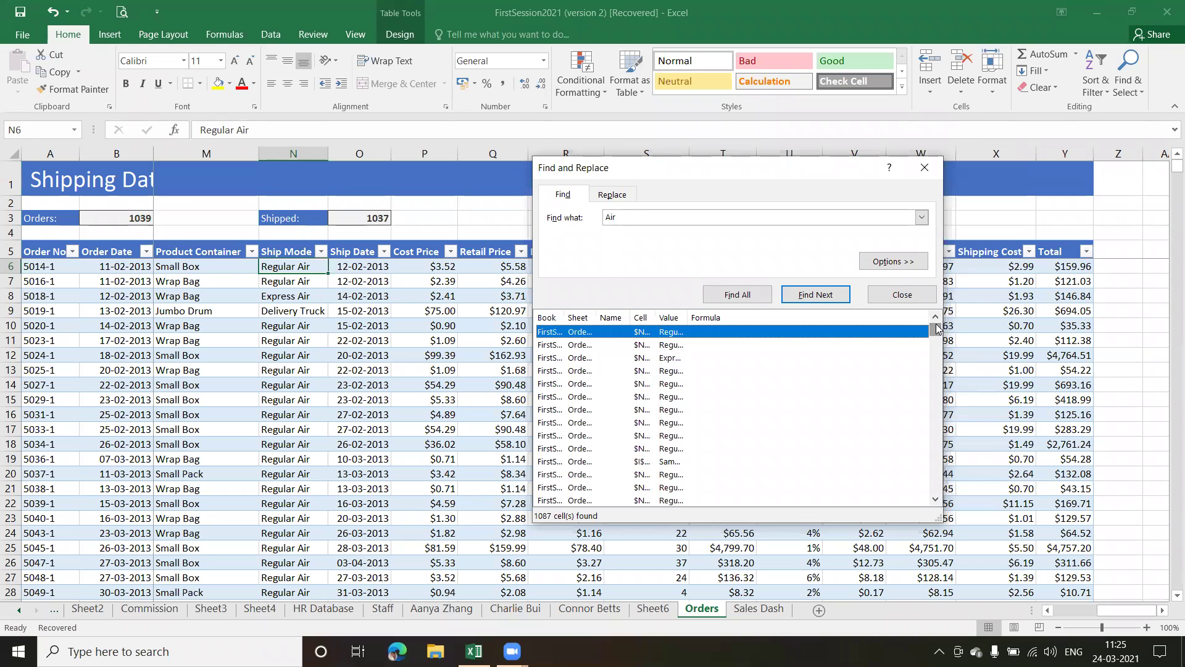
pyautogui.click(580, 333)
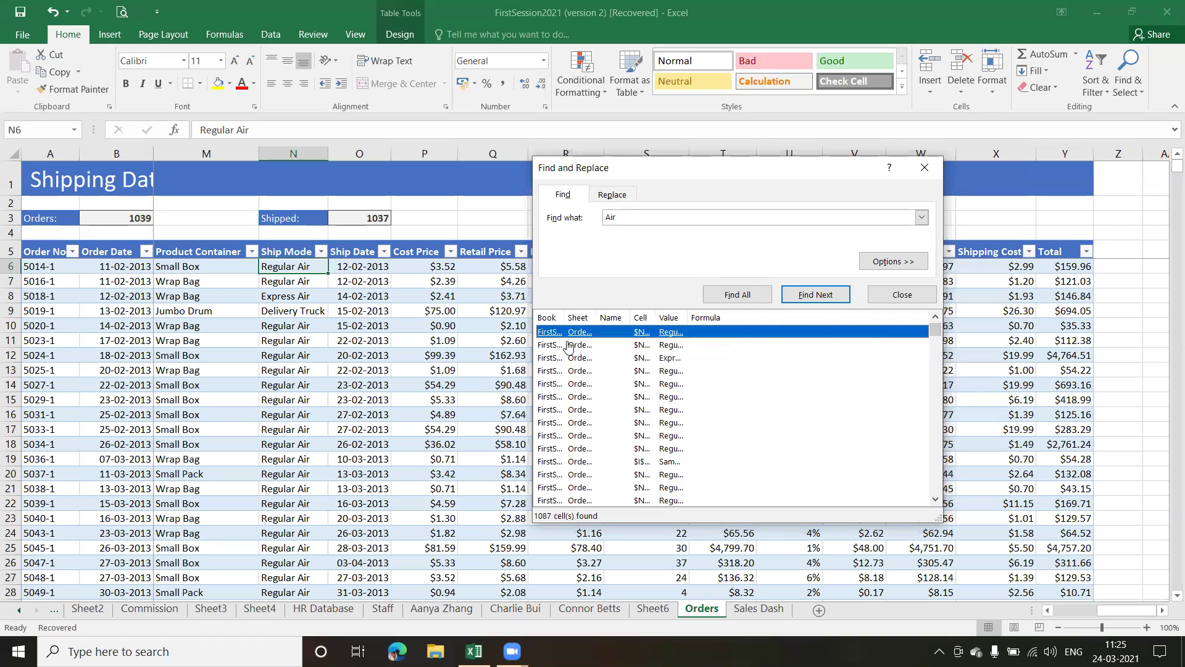
pyautogui.click(554, 371)
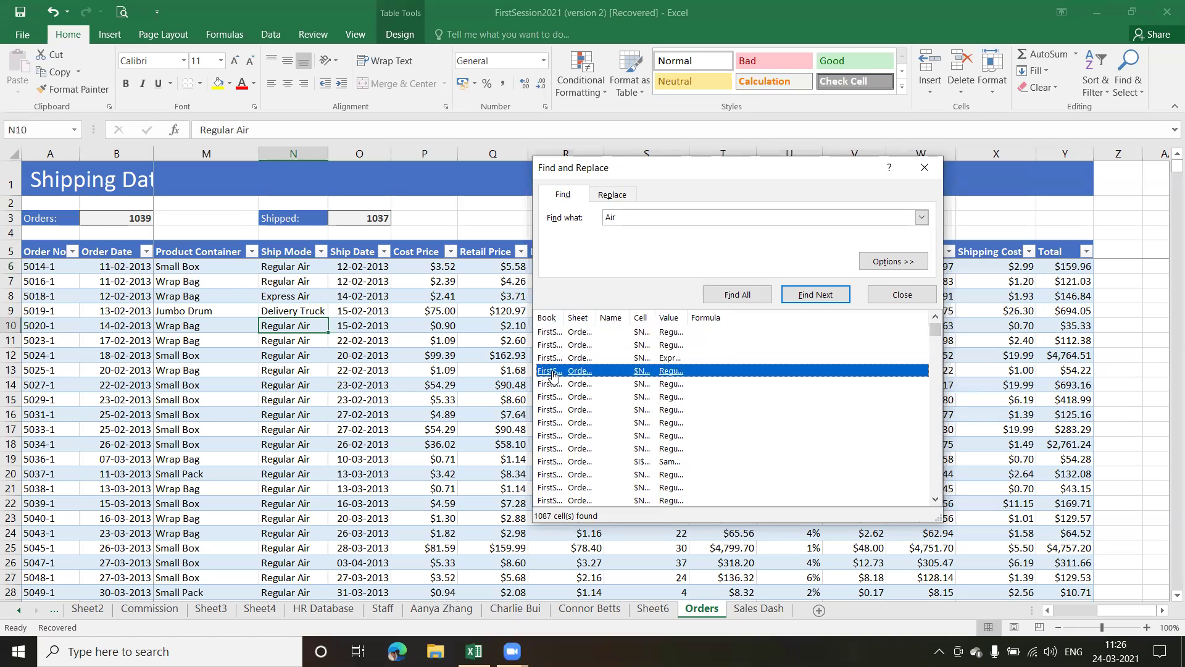
pyautogui.click(551, 449)
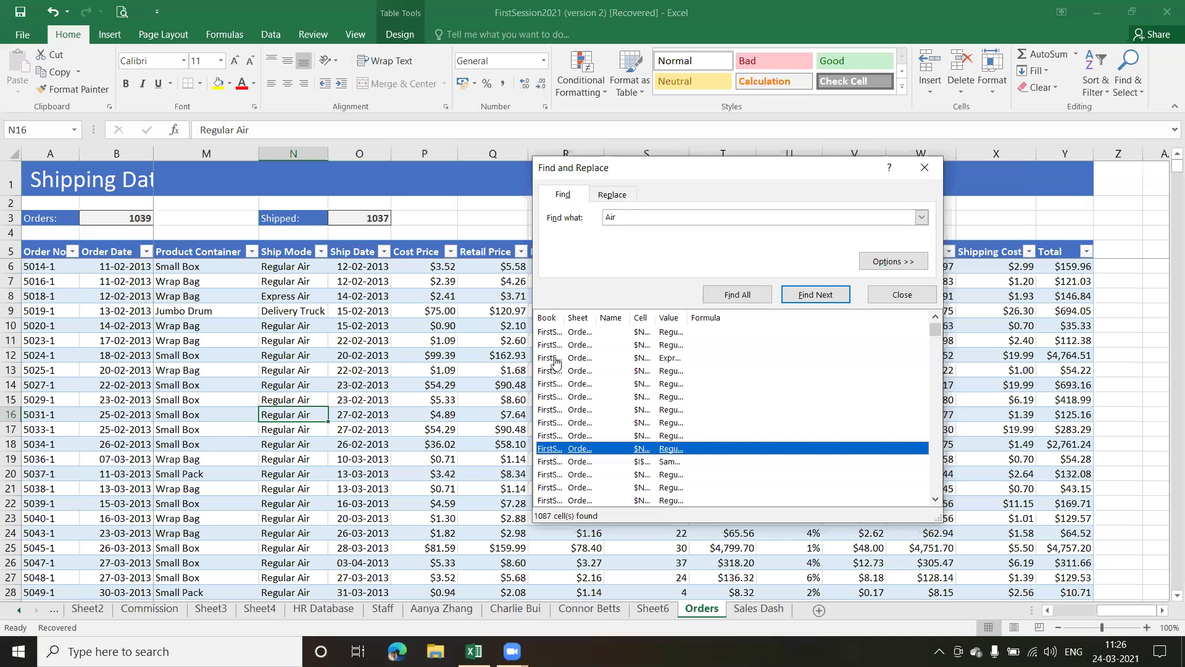
pyautogui.click(551, 333)
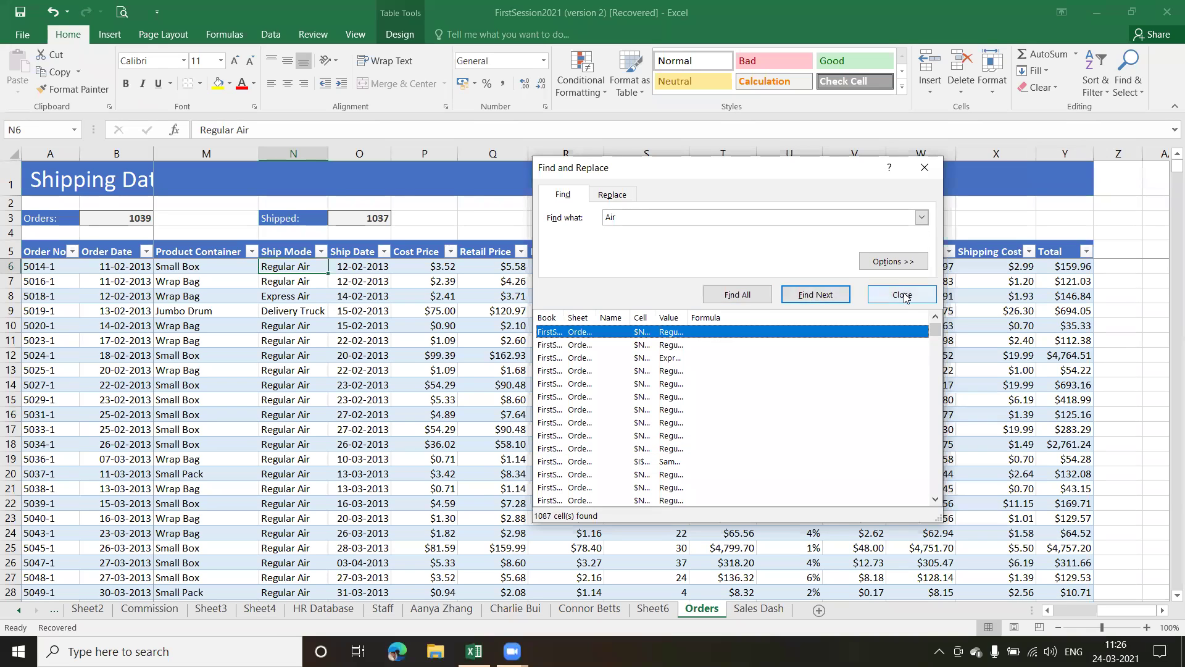
# - Set up a replacement of 2013 with 2018 and find the next match on the Orders sheet
pyautogui.click(611, 195)
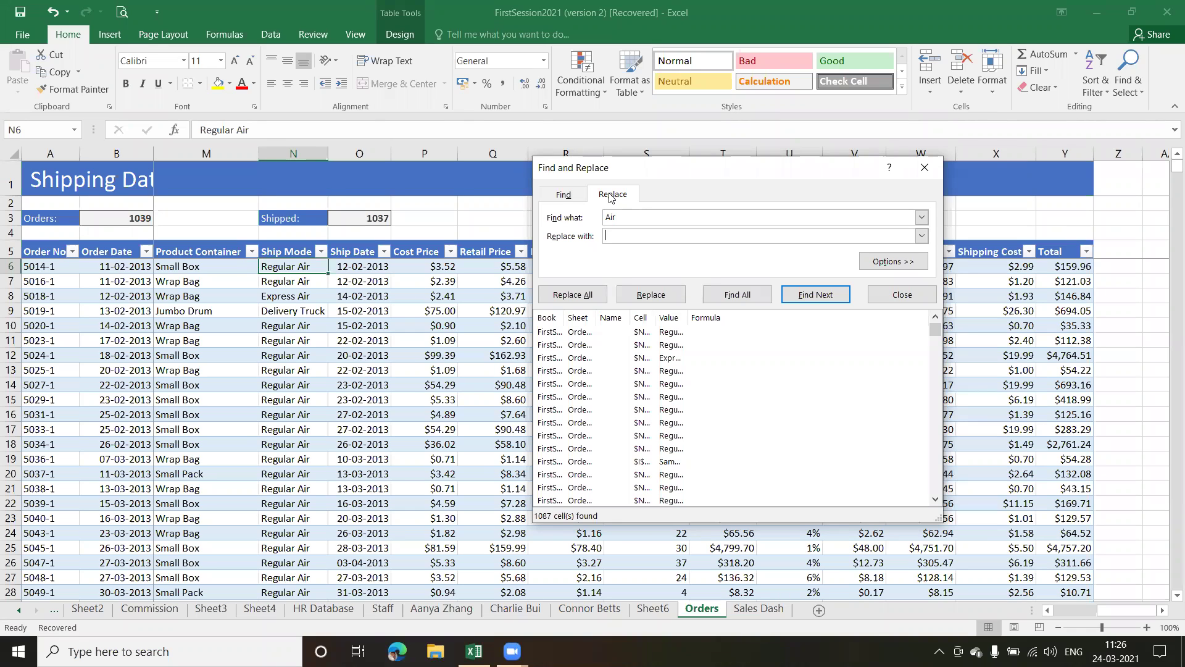
pyautogui.click(636, 216)
pyautogui.press('BackSpace')
pyautogui.press('BackSpace')
pyautogui.press('BackSpace')
pyautogui.write('2013')
pyautogui.click(630, 234)
pyautogui.write('2018')
pyautogui.click(817, 295)
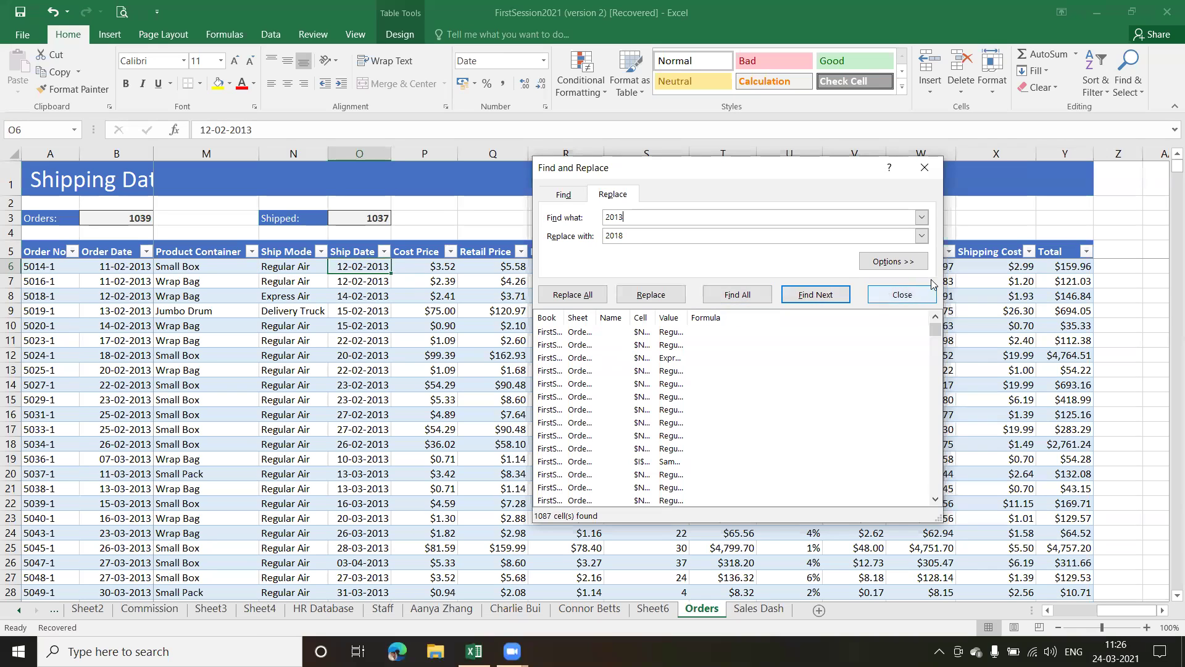
# - Close and reopen the Replace dialog, and move it clear of the Order Date and Ship Date columns
pyautogui.click(925, 167)
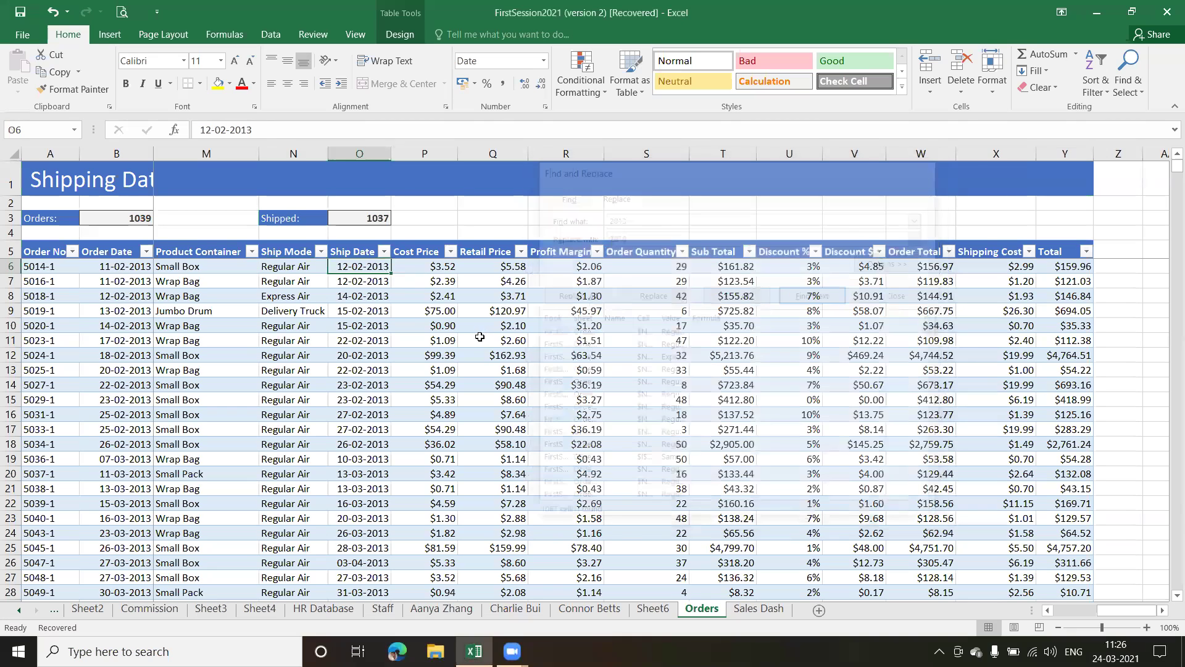
pyautogui.click(479, 337)
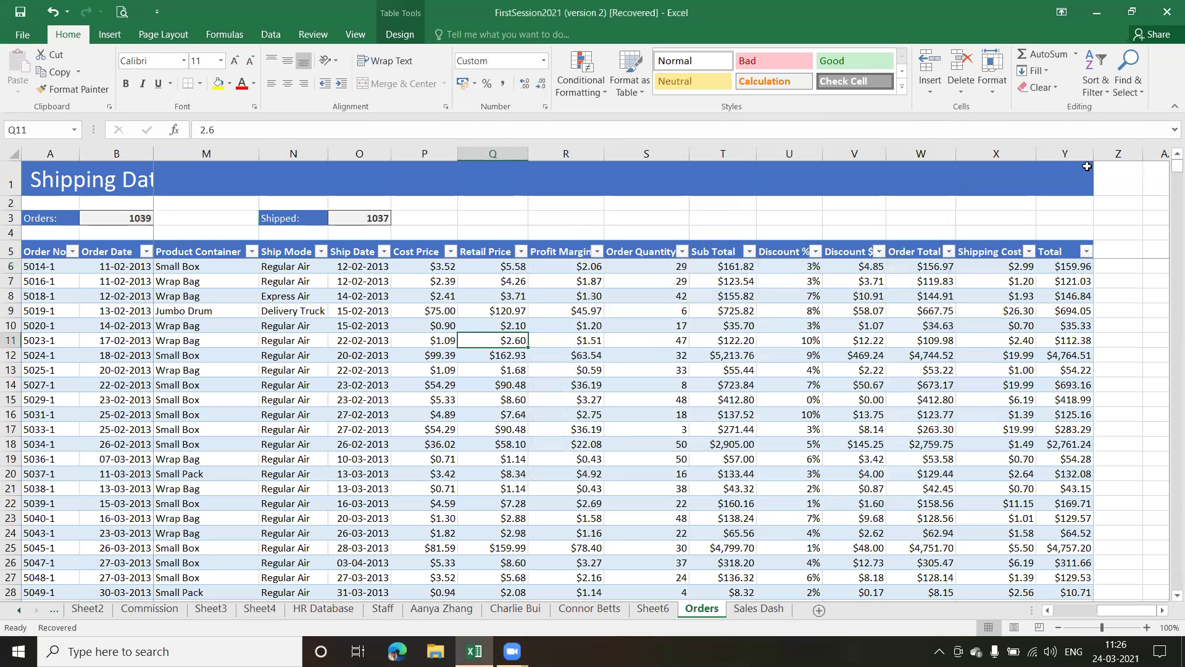
pyautogui.click(1122, 96)
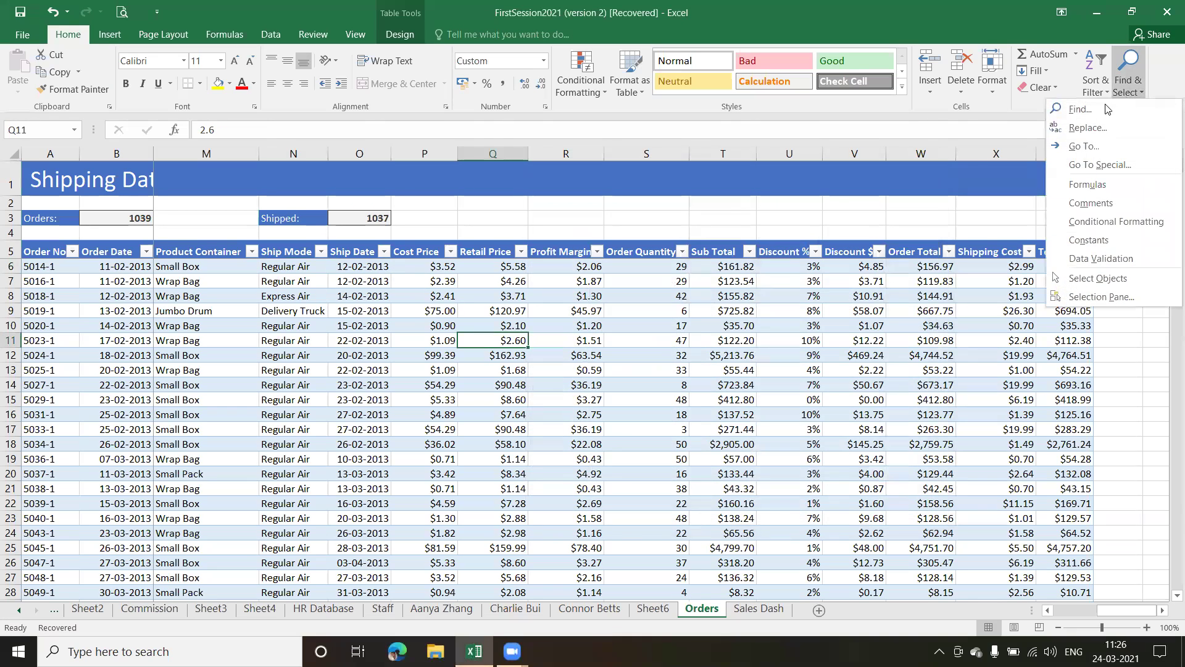
pyautogui.click(1083, 129)
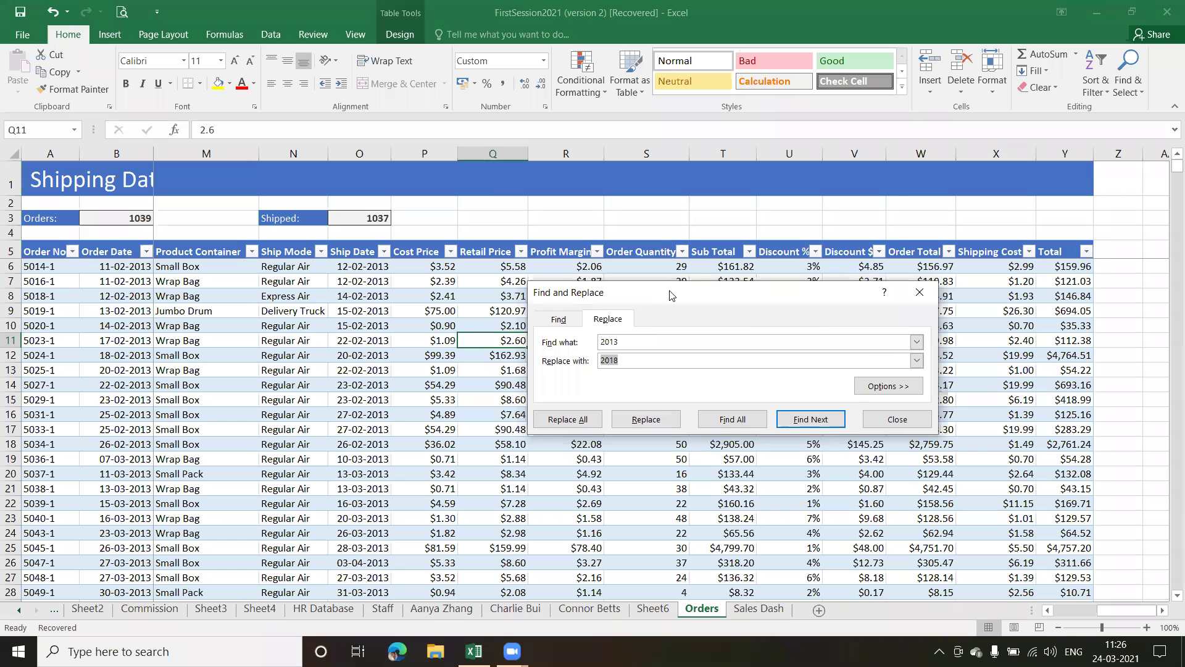
pyautogui.moveTo(671, 295); pyautogui.dragTo(629, 188)
pyautogui.click(613, 235)
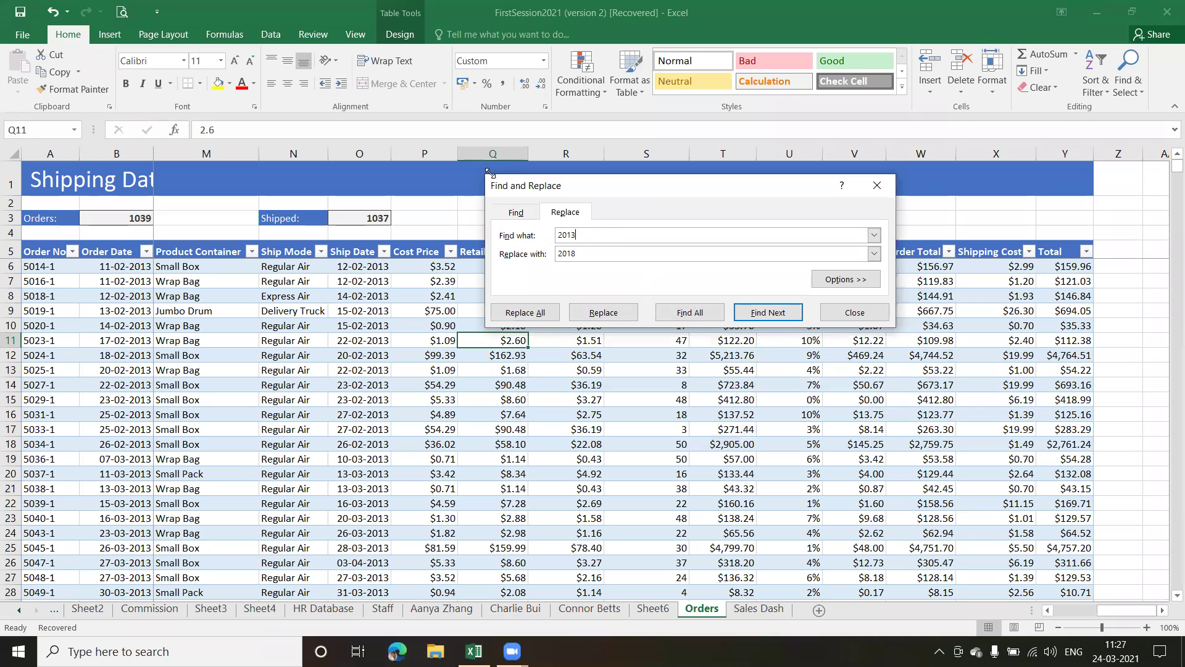
pyautogui.click(504, 311)
pyautogui.moveTo(681, 189); pyautogui.dragTo(674, 155)
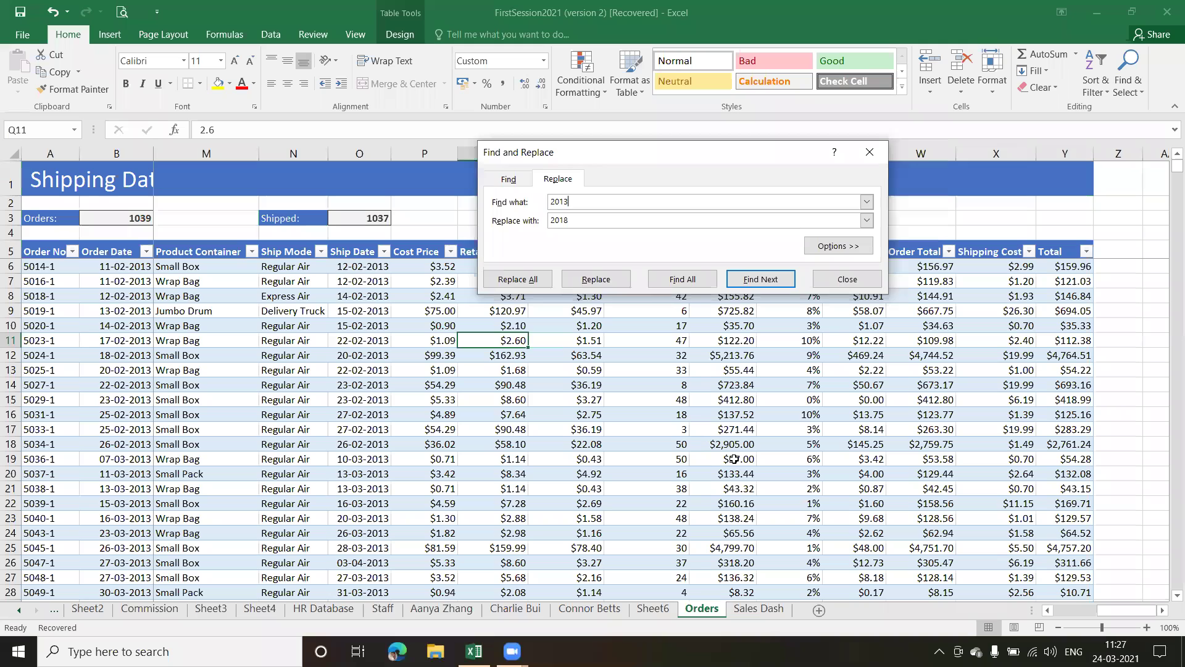
pyautogui.click(573, 219)
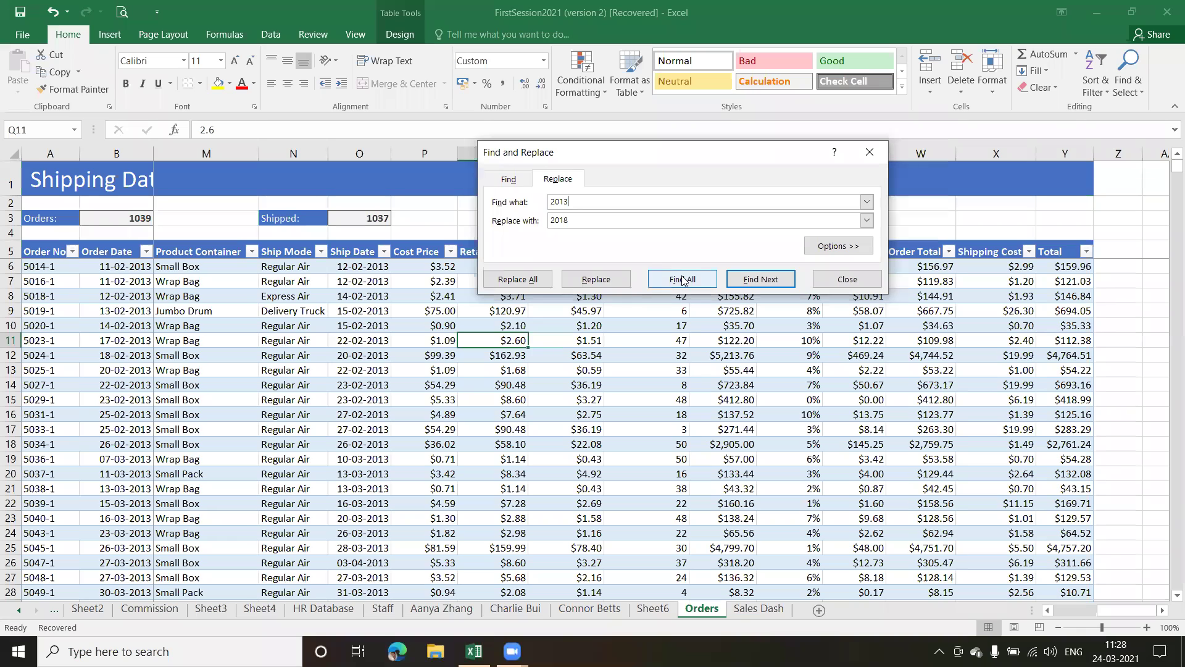
# - Replace 2013 with 2018 individually in row 12's Order Date and Ship Date, and in all remaining matches at once
pyautogui.click(741, 280)
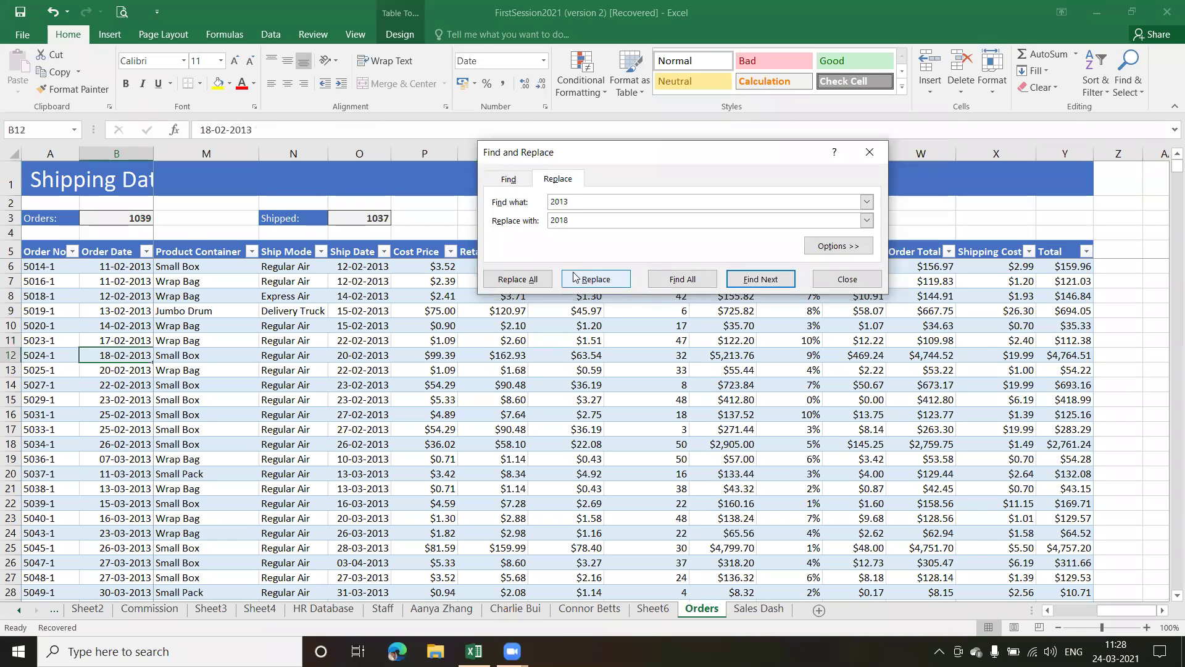
pyautogui.click(608, 282)
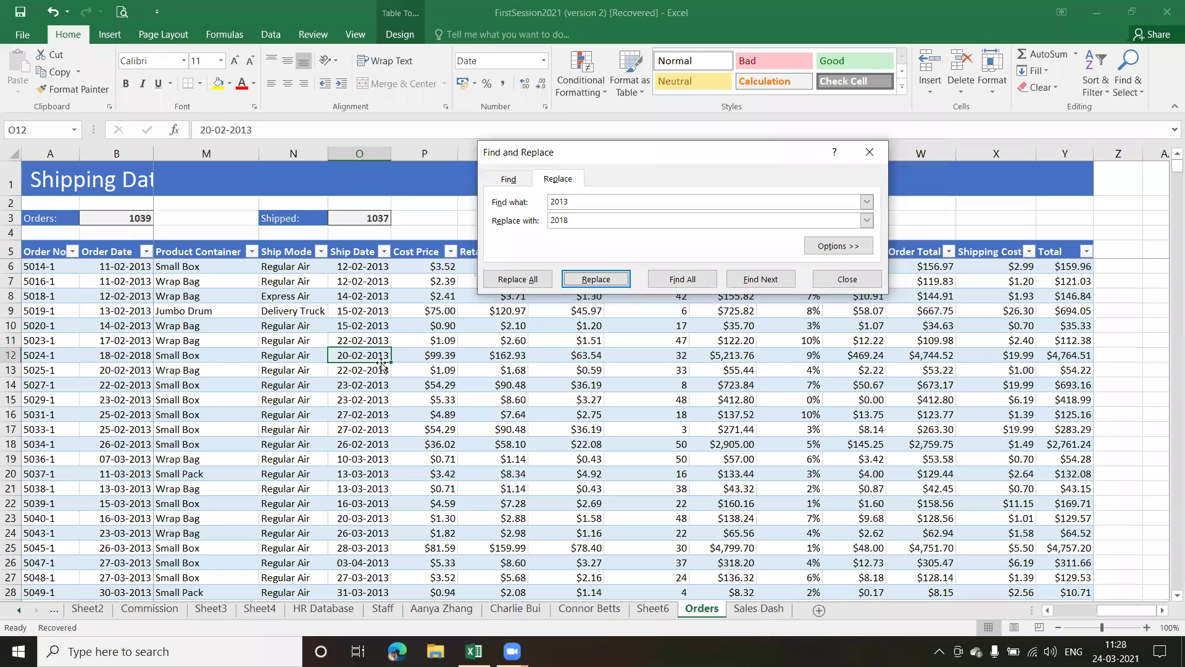
pyautogui.click(596, 281)
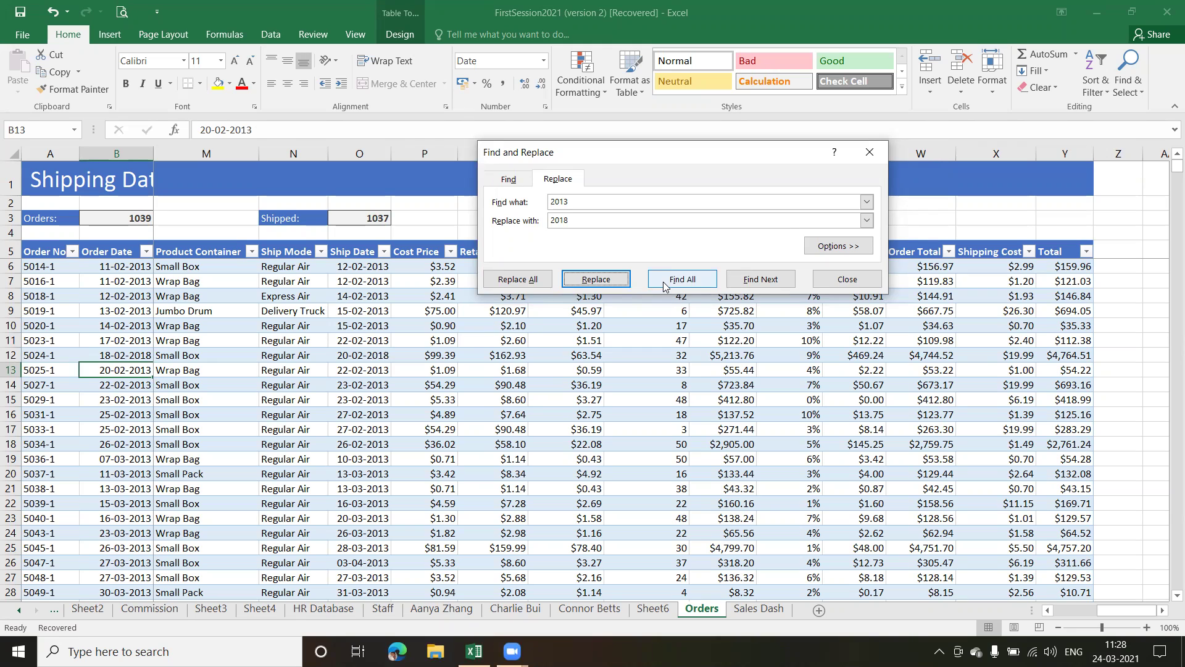
pyautogui.click(519, 281)
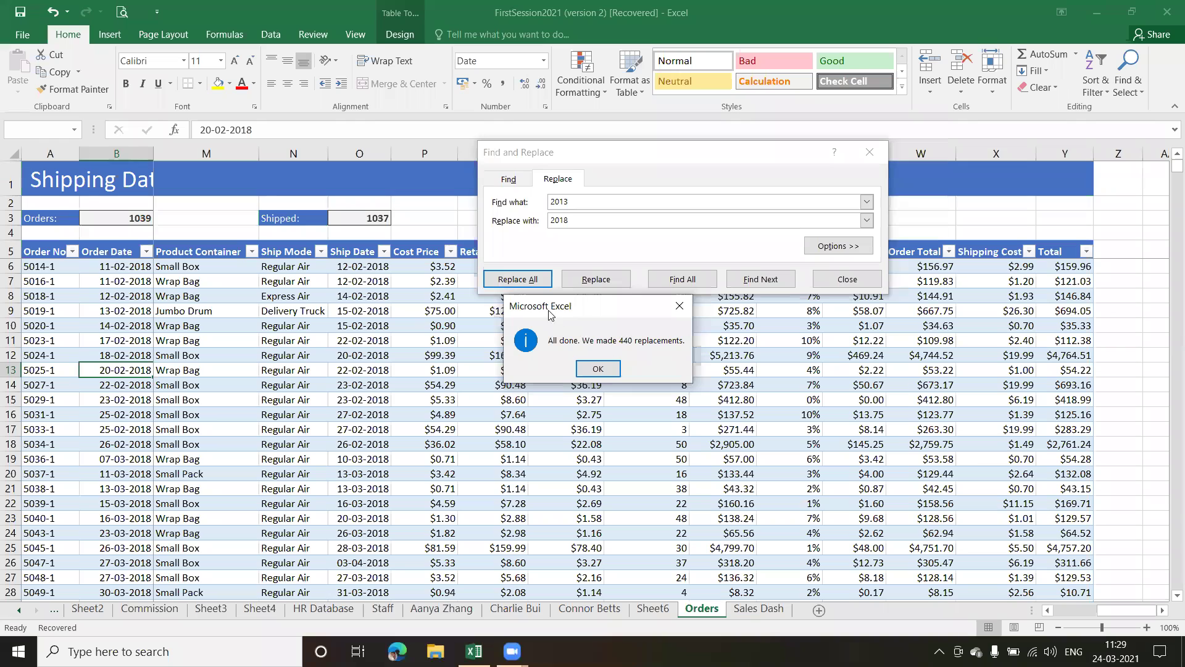
# - Close the Replace dialog and undo all replacements of 2013 with 2018 in the Orders sheet's date columns
pyautogui.click(599, 373)
pyautogui.click(852, 281)
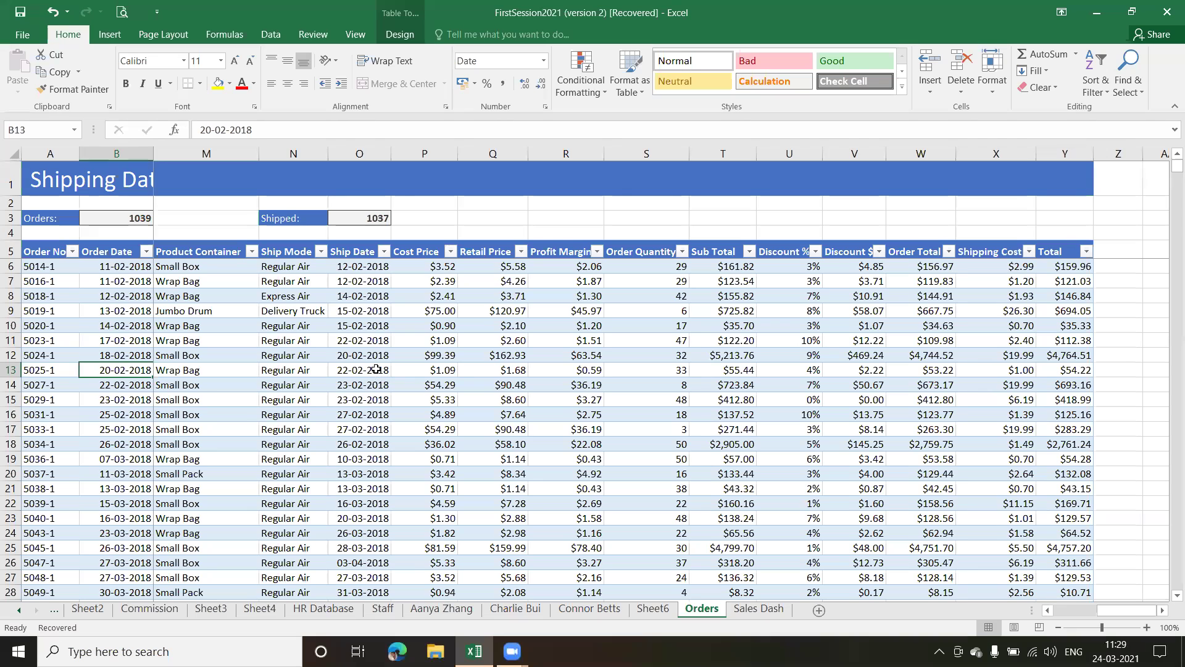
pyautogui.click(53, 12)
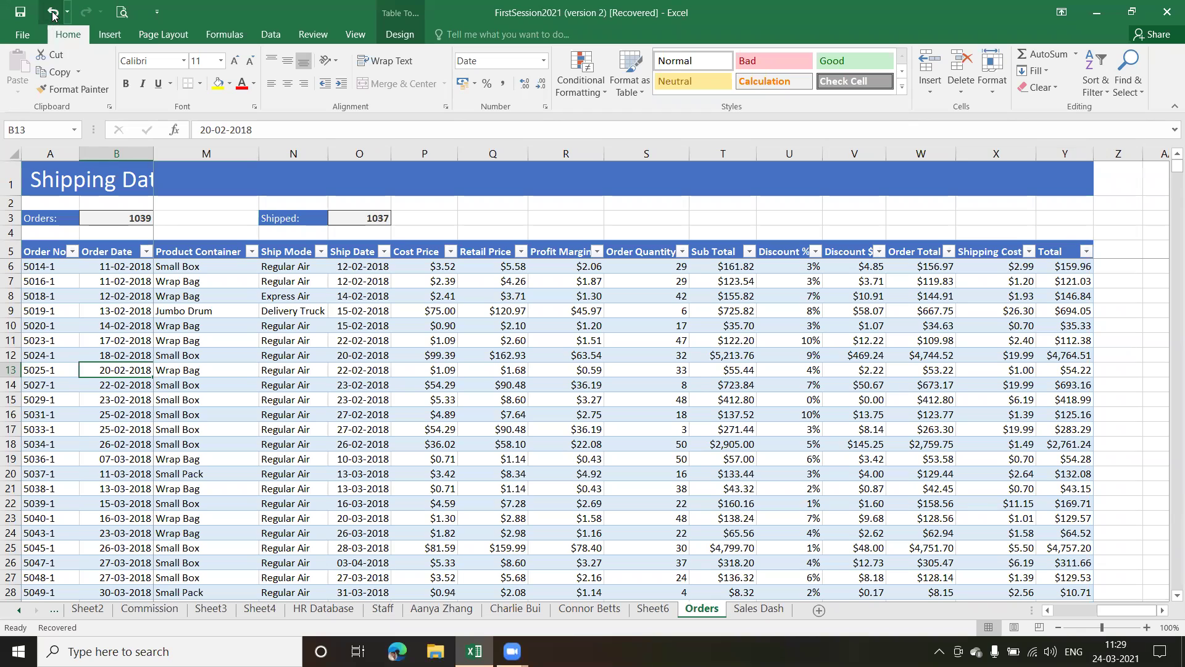
pyautogui.click(53, 12)
pyautogui.click(53, 13)
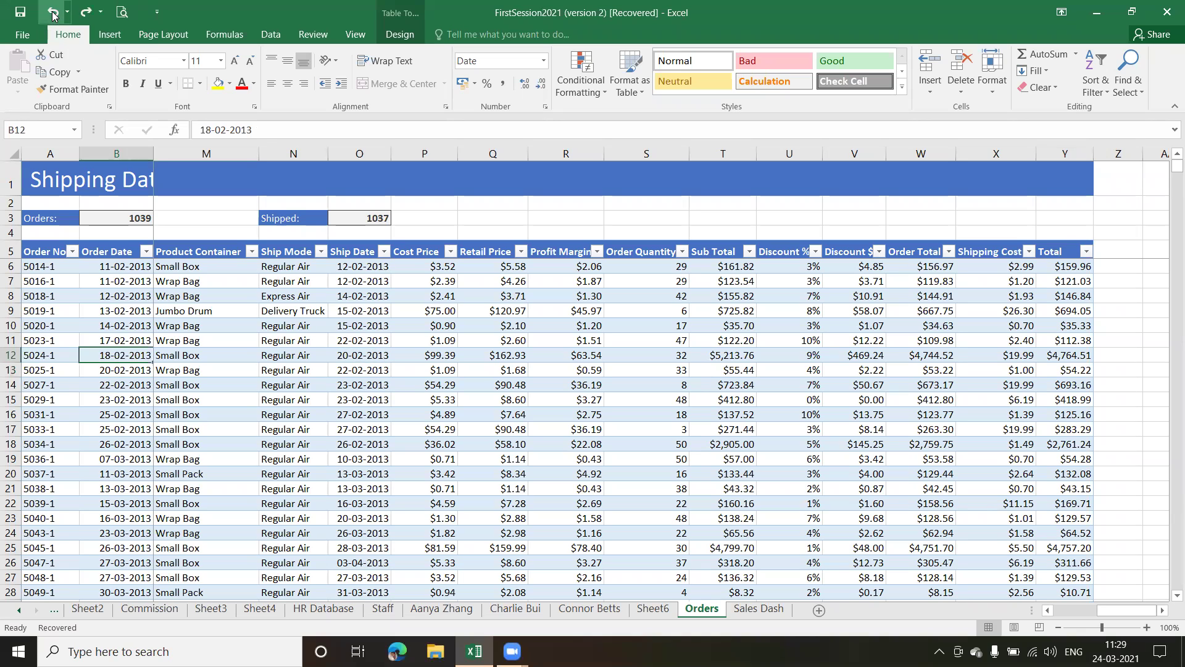
pyautogui.click(320, 345)
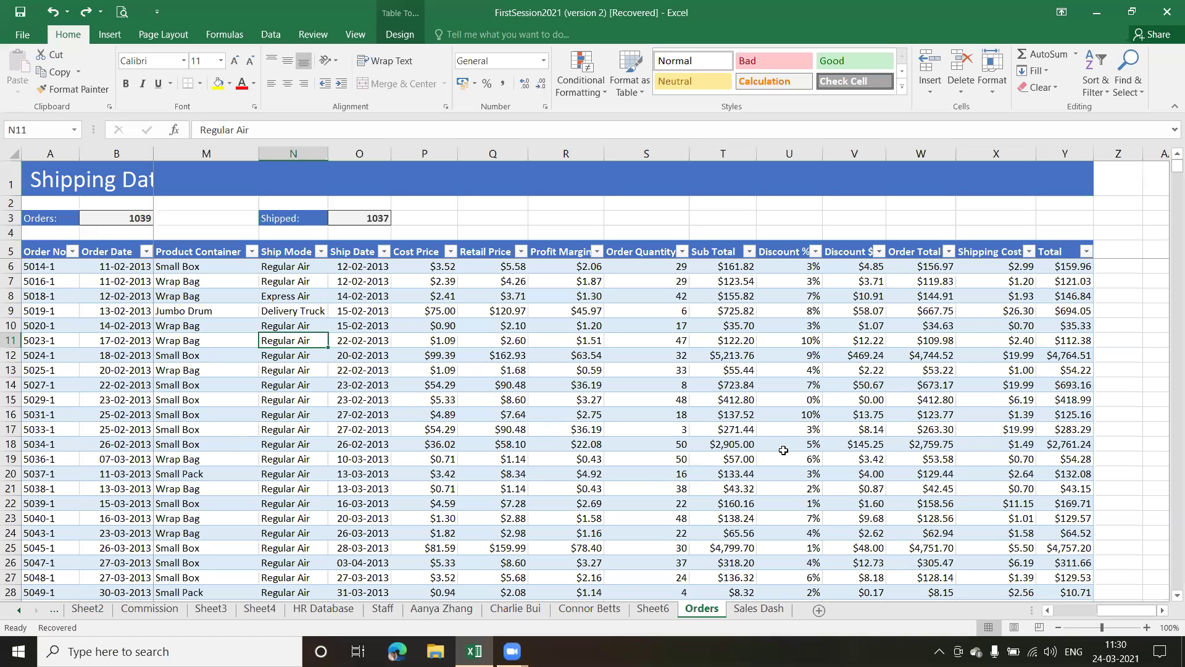
# - Open the Sales Dash sheet, lengthen its horizontal scroll bar, and hide the sheet's gridlines
pyautogui.click(583, 386)
pyautogui.click(739, 610)
pyautogui.click(626, 302)
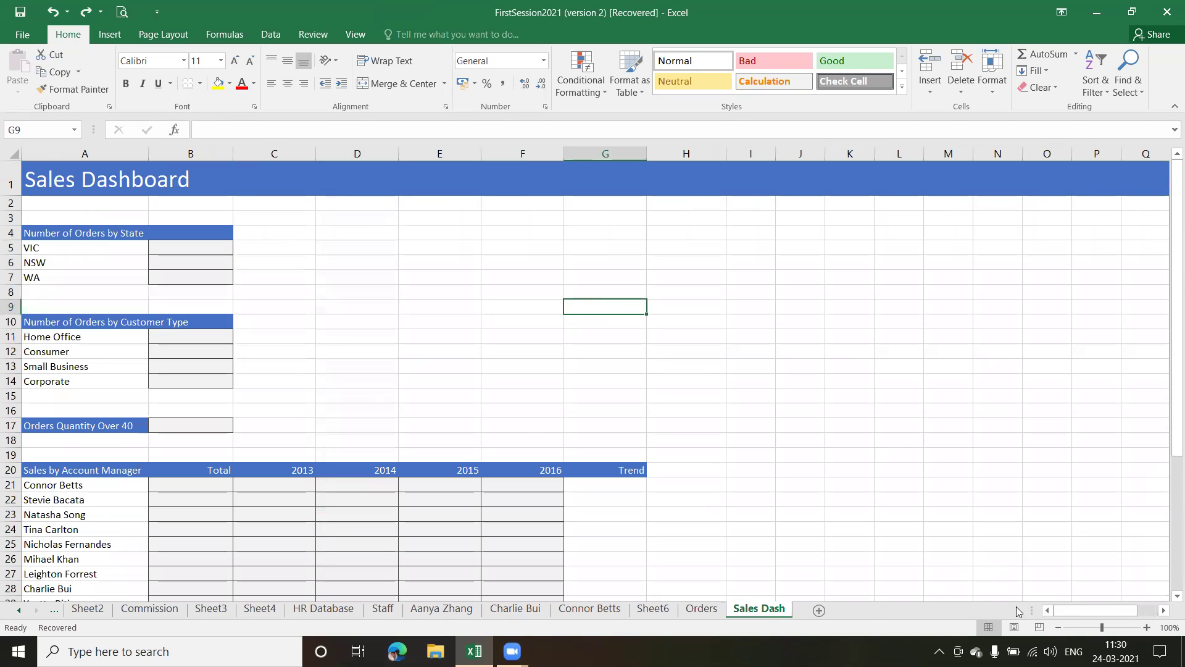
pyautogui.moveTo(1032, 610); pyautogui.dragTo(879, 611)
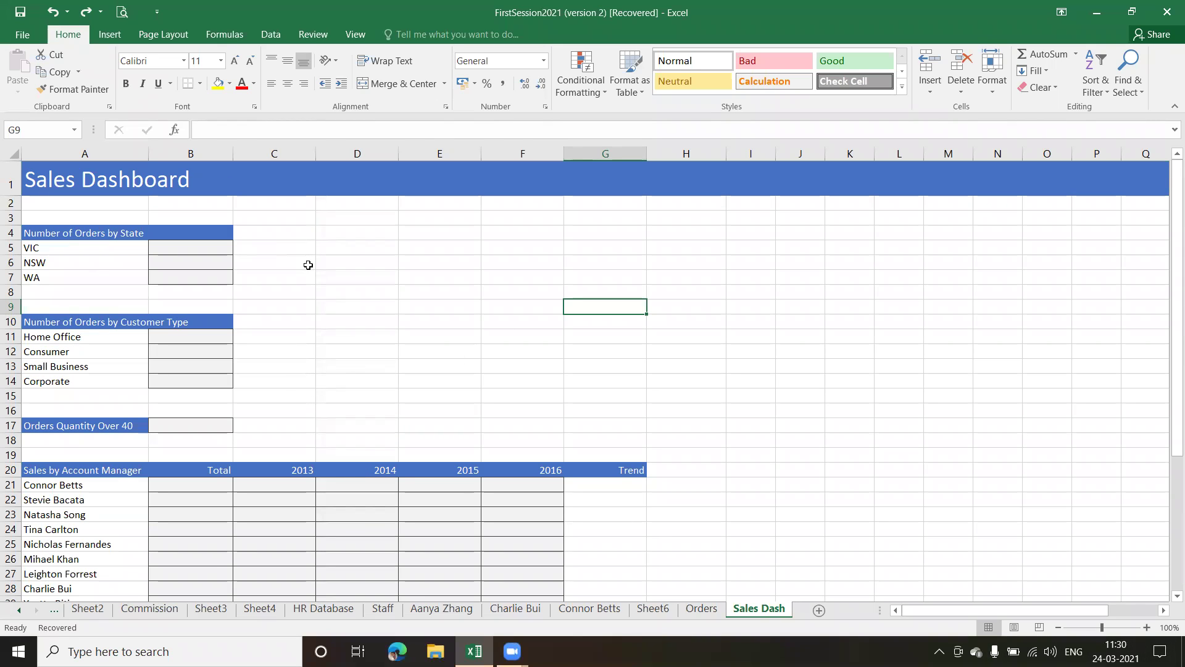
pyautogui.click(427, 269)
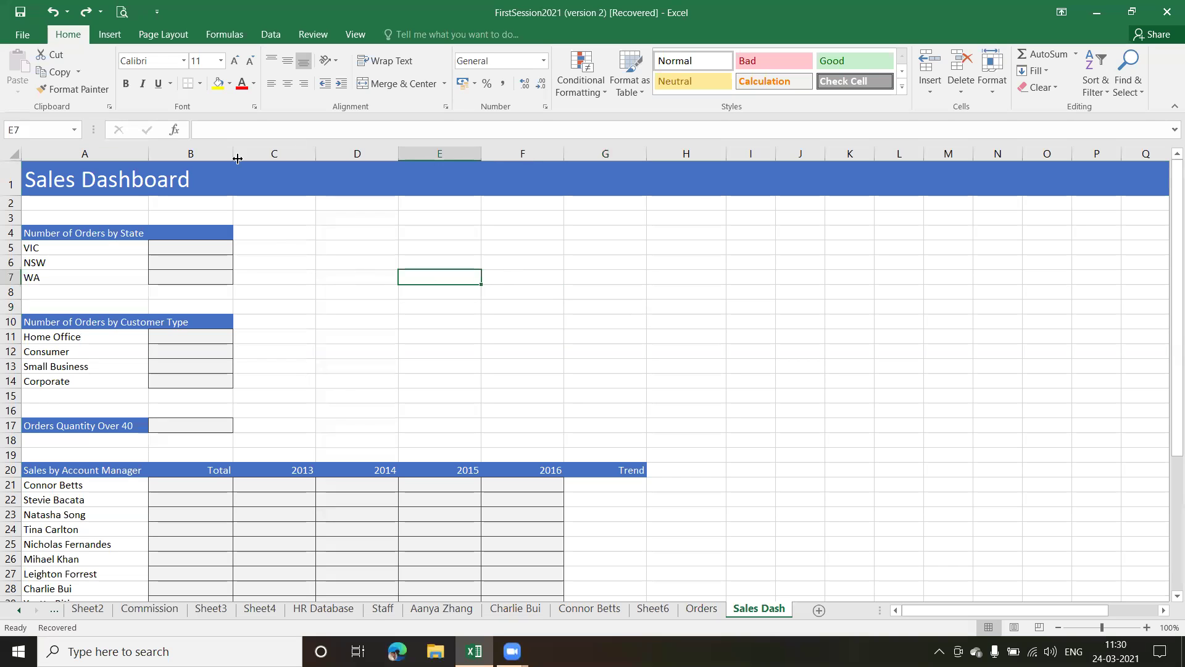
pyautogui.click(353, 34)
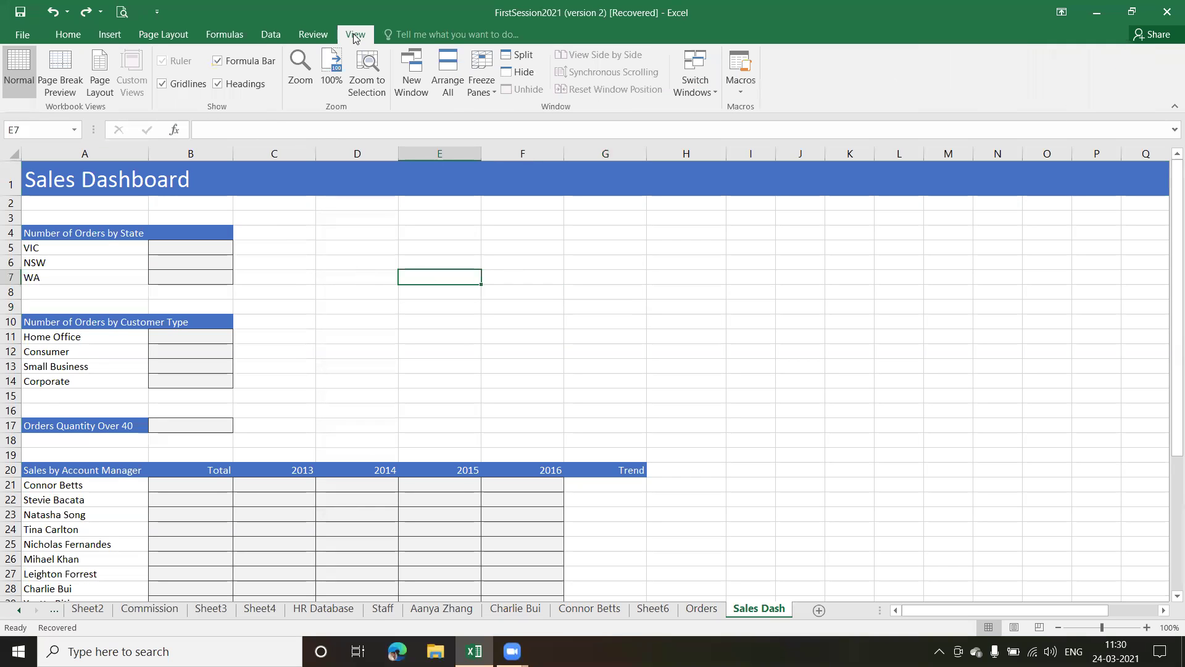
pyautogui.click(162, 83)
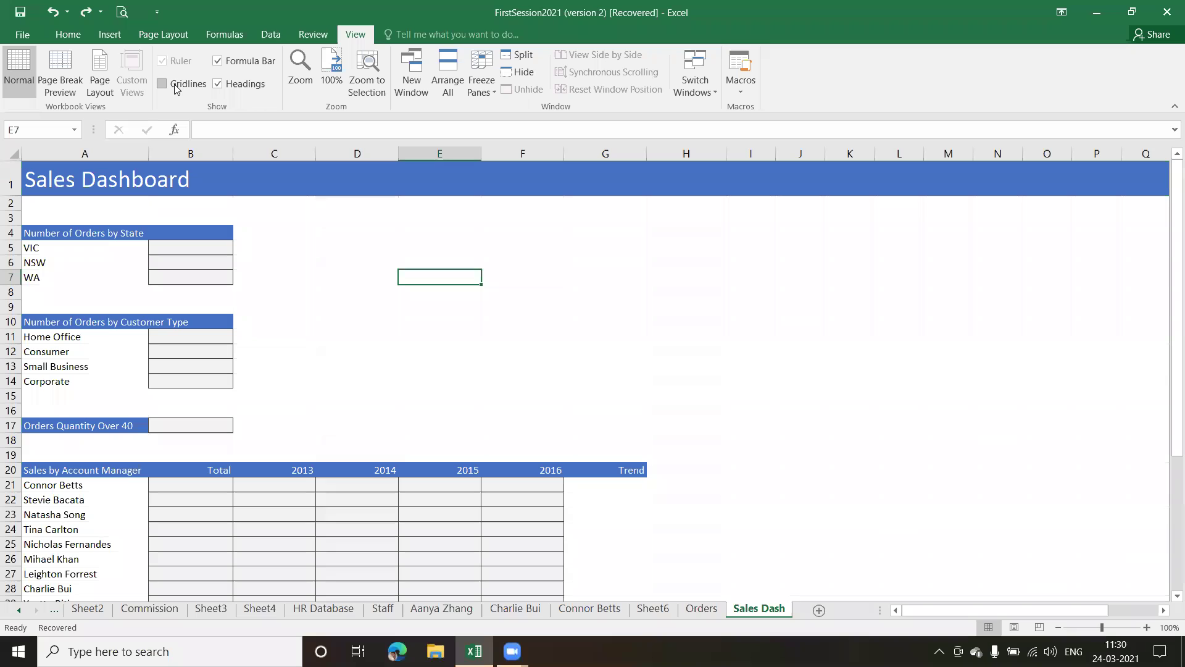
pyautogui.click(584, 283)
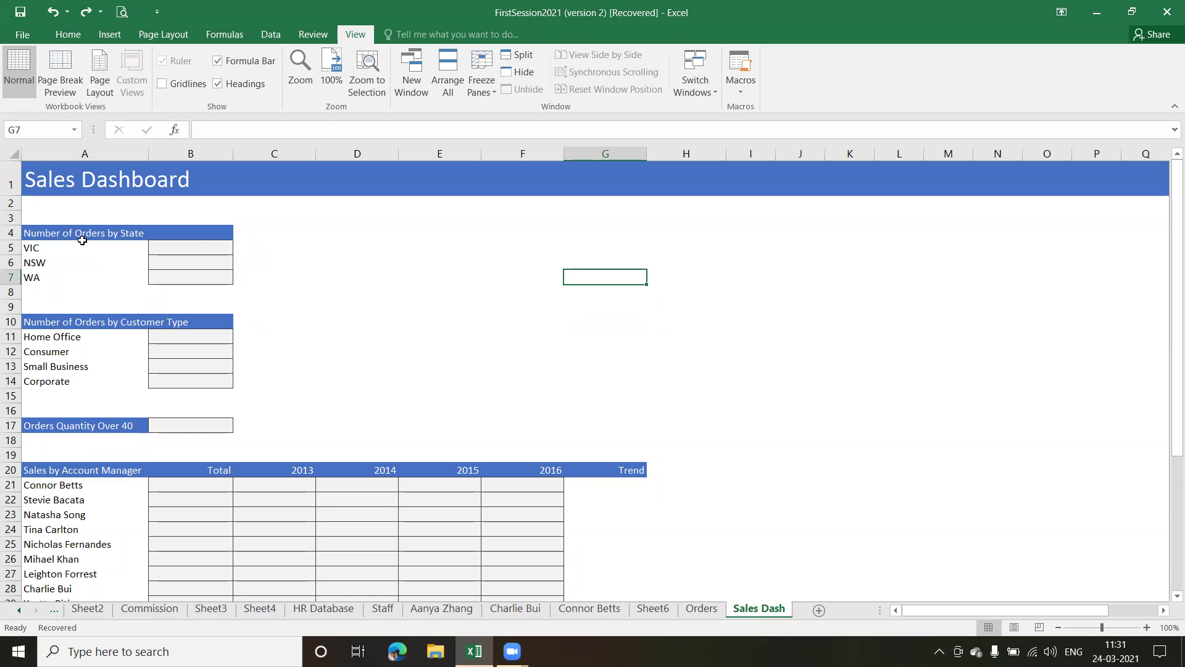
# - Start a COUNTIF formula in cell B5, beside VIC under Number of Orders by State
pyautogui.click(177, 247)
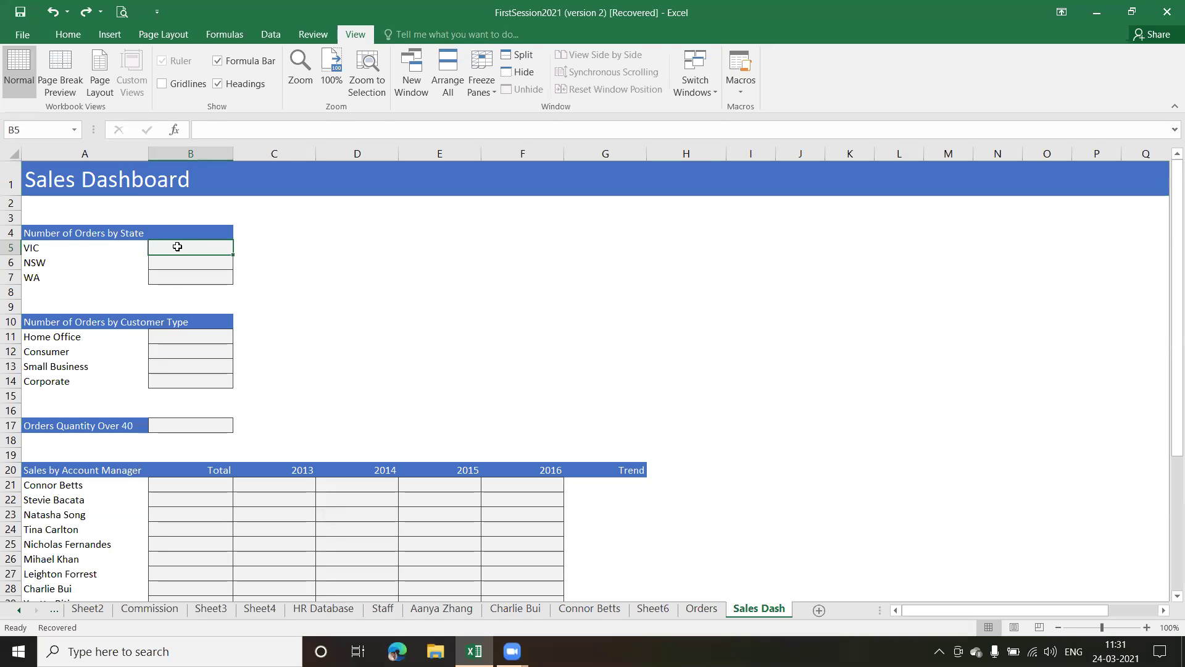
pyautogui.click(54, 248)
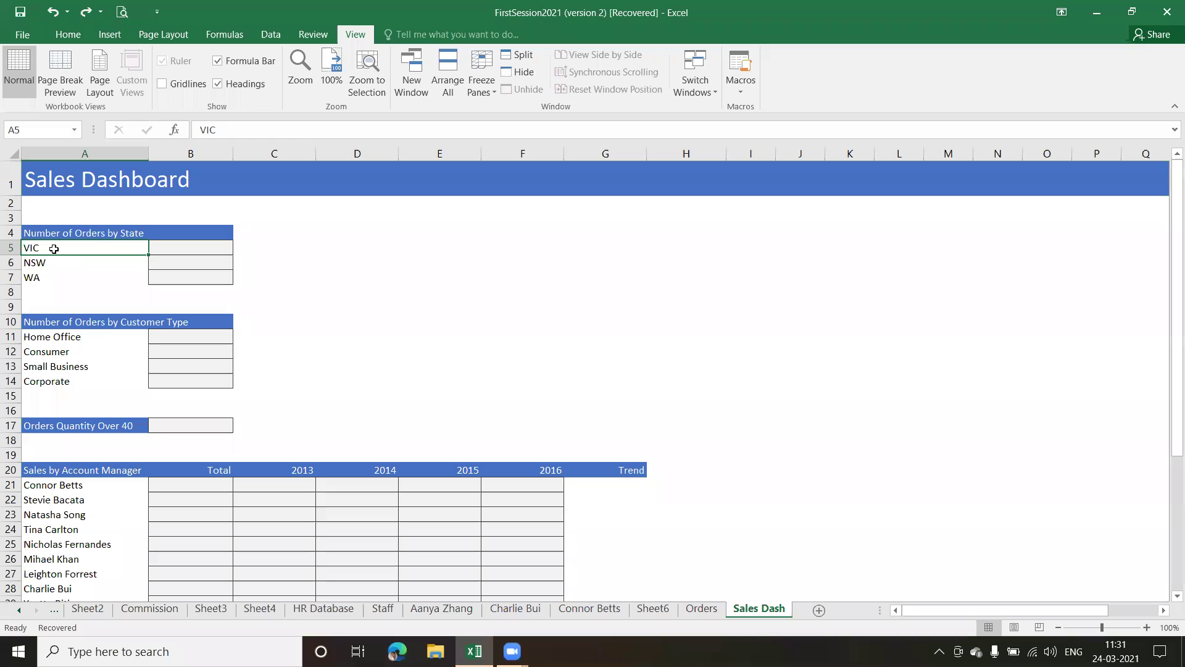
pyautogui.click(176, 249)
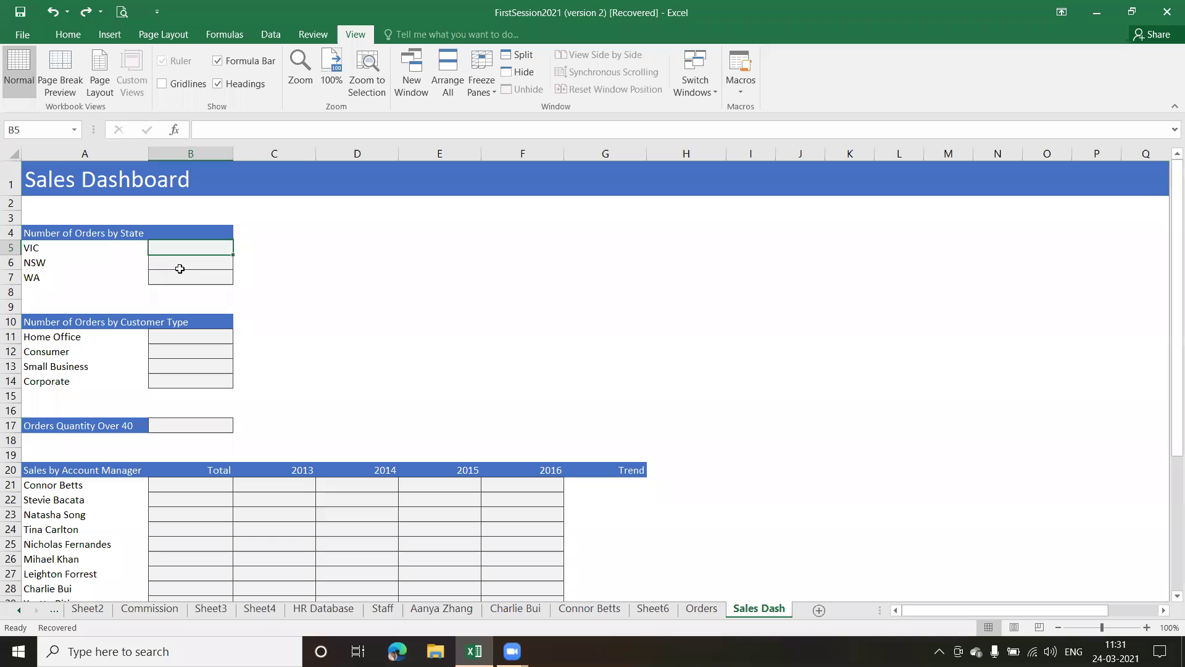
pyautogui.write('=')
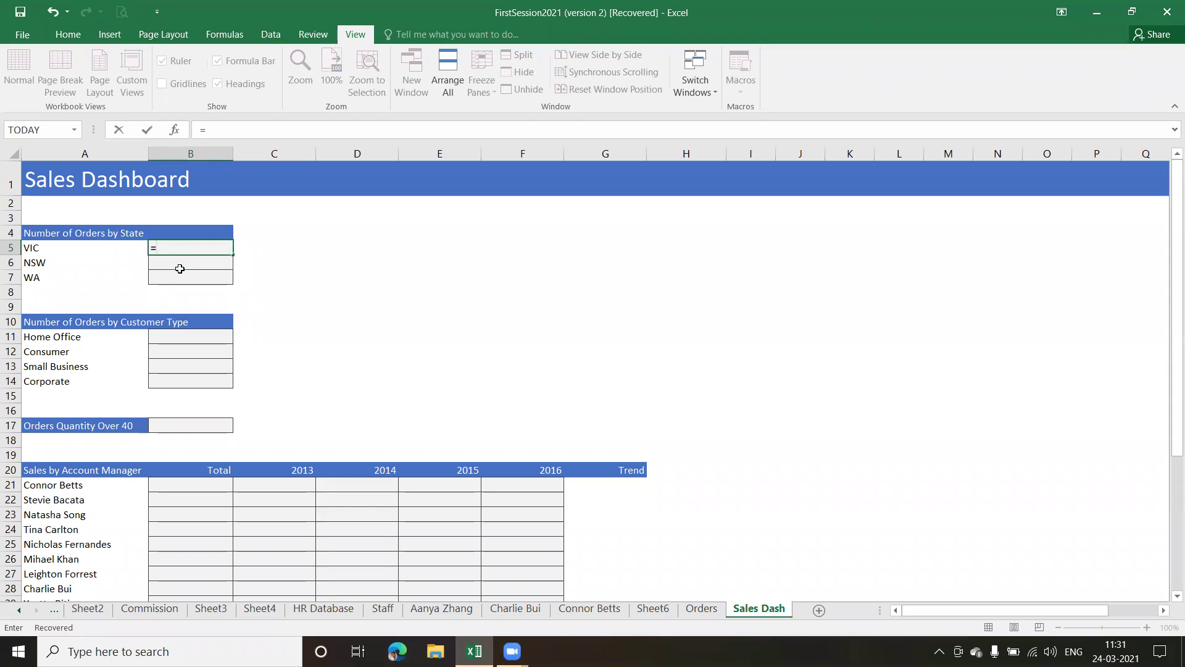
pyautogui.write('count')
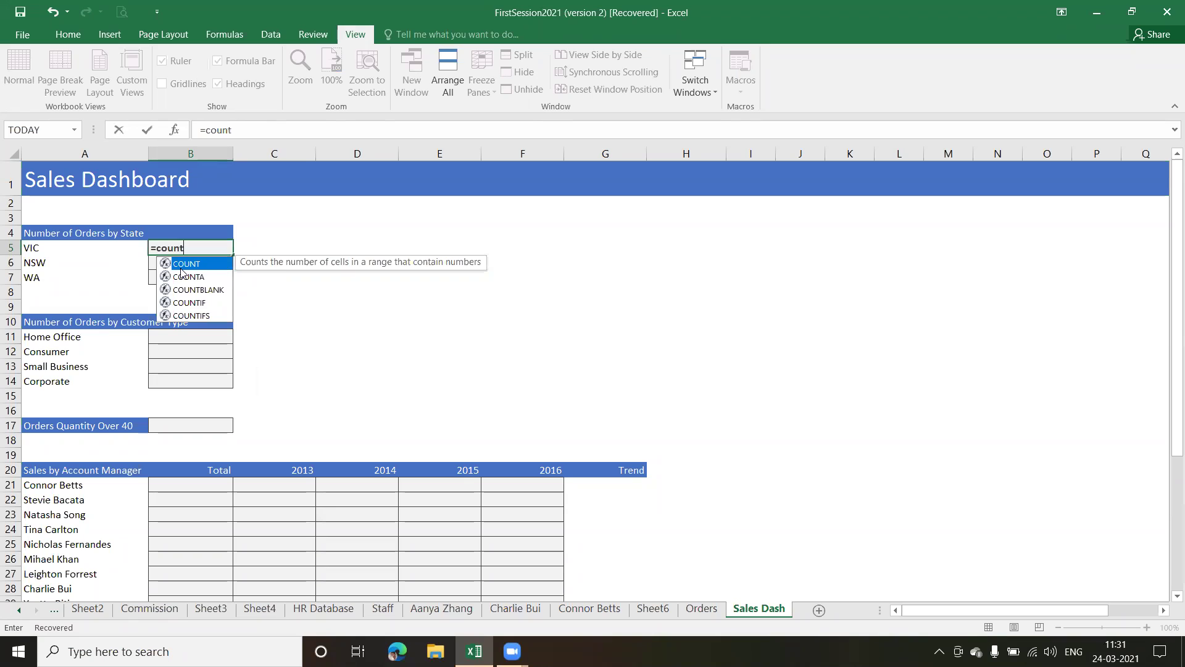
pyautogui.write('i')
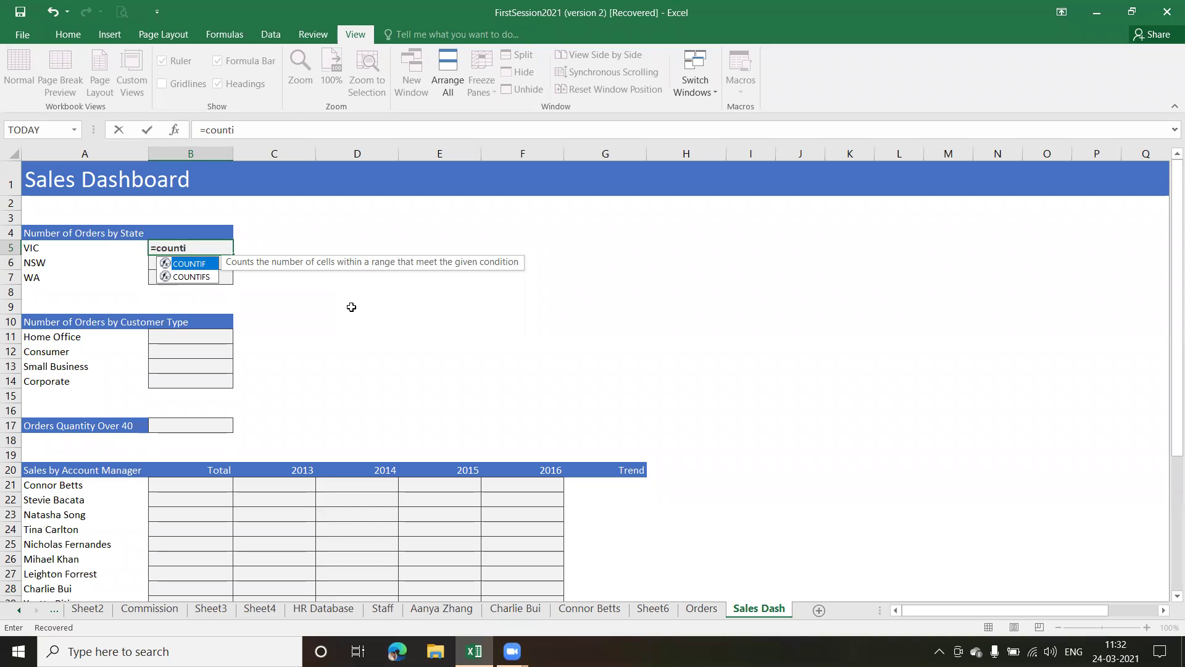
pyautogui.doubleClick(177, 265)
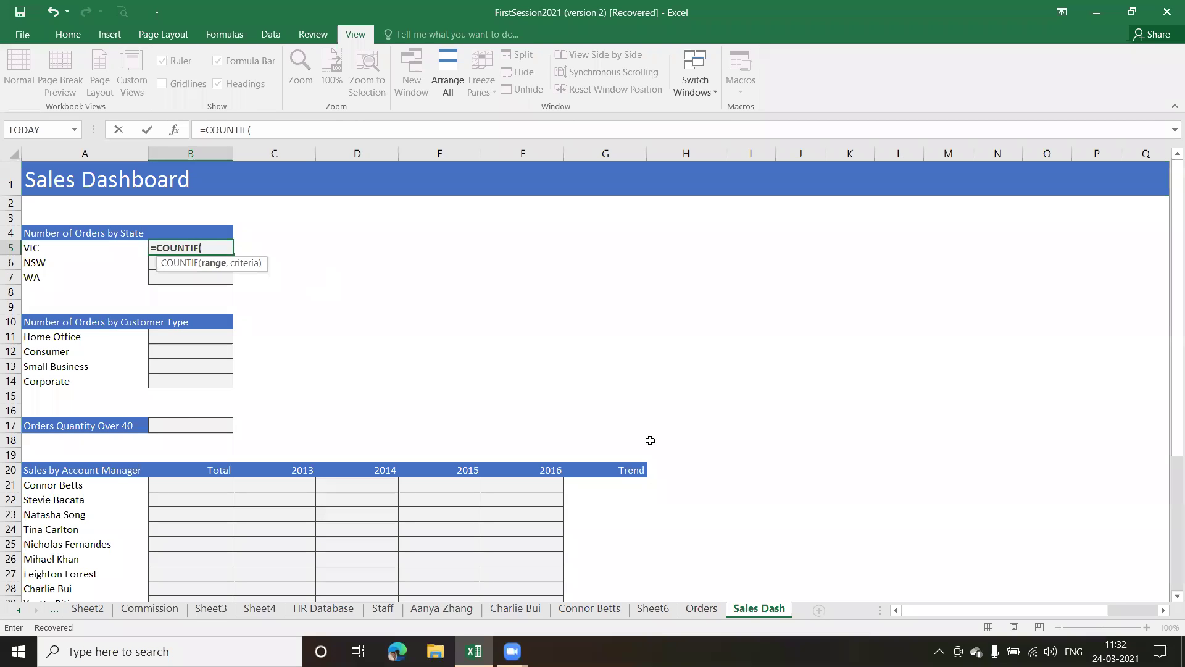
# - Try the named range State as the COUNTIF range in B5 and remove it again
pyautogui.write('sta')
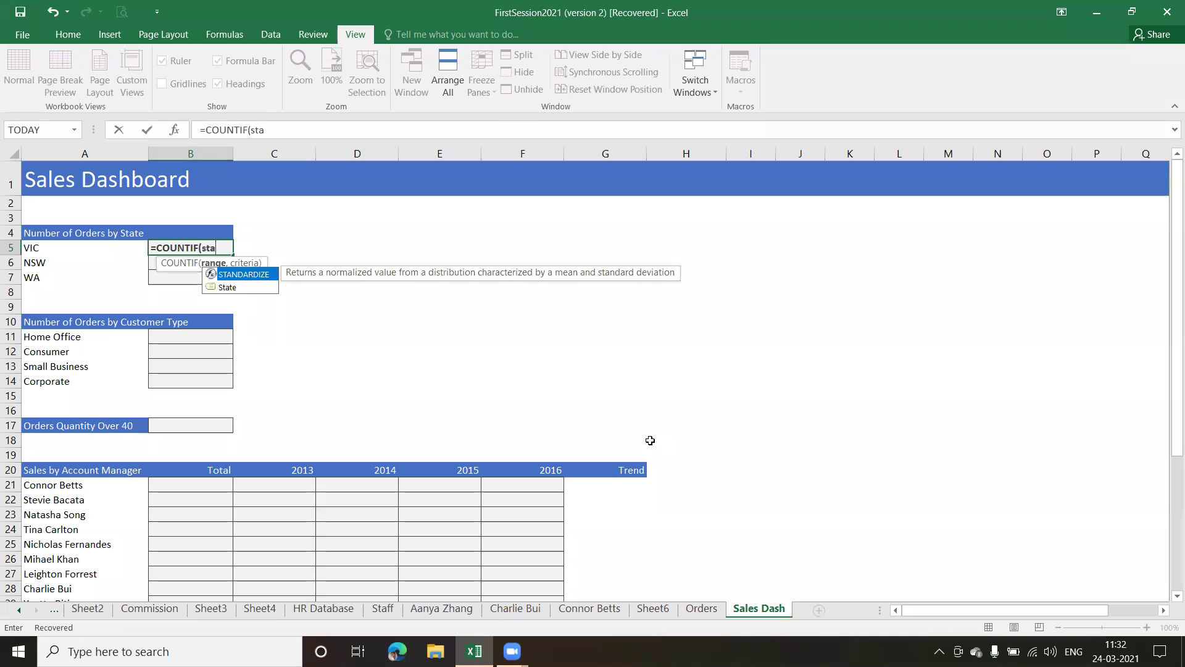
pyautogui.doubleClick(228, 288)
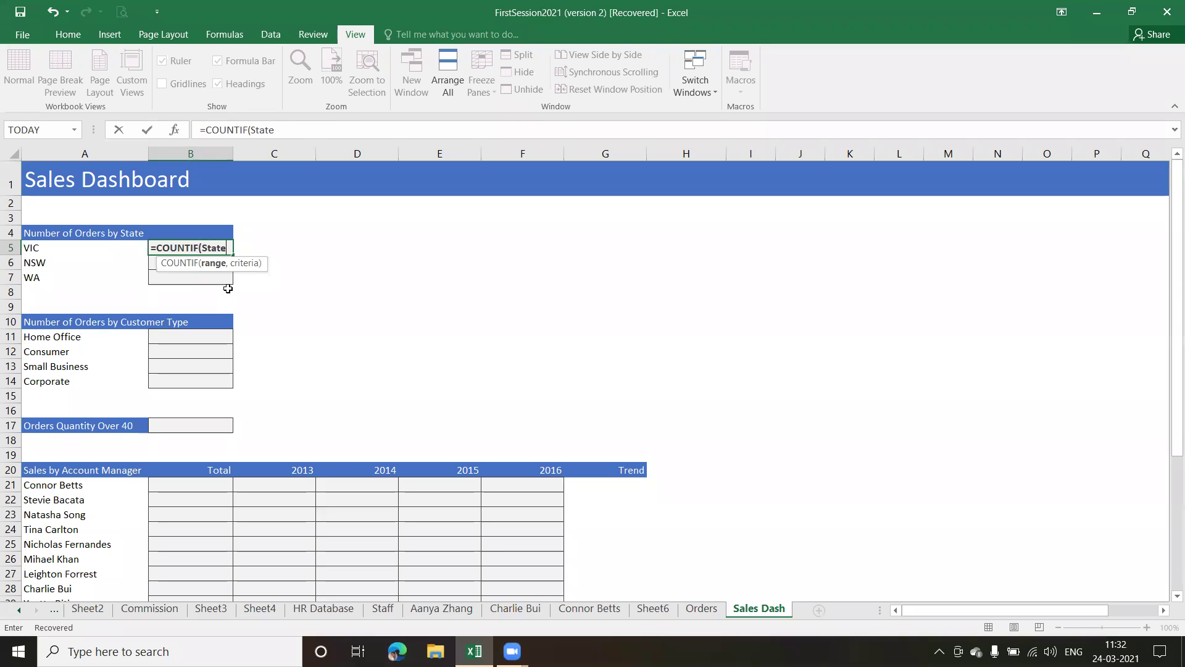
pyautogui.press('BackSpace')
pyautogui.press('BackSpace')
pyautogui.press('BackSpace')
pyautogui.press('BackSpace')
pyautogui.press('BackSpace')
# - Try to enter B5's COUNTIF with only the State column range G6:G273 of the Orders sheet as its argument
pyautogui.click(701, 609)
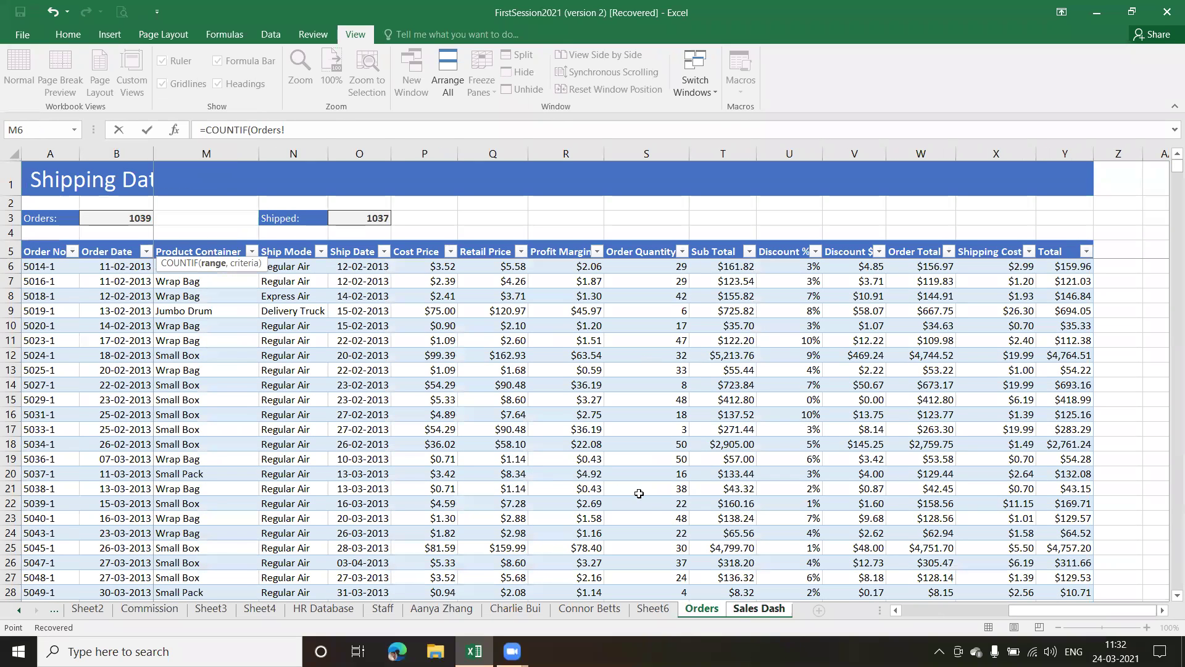
pyautogui.moveTo(1041, 611); pyautogui.dragTo(235, 250)
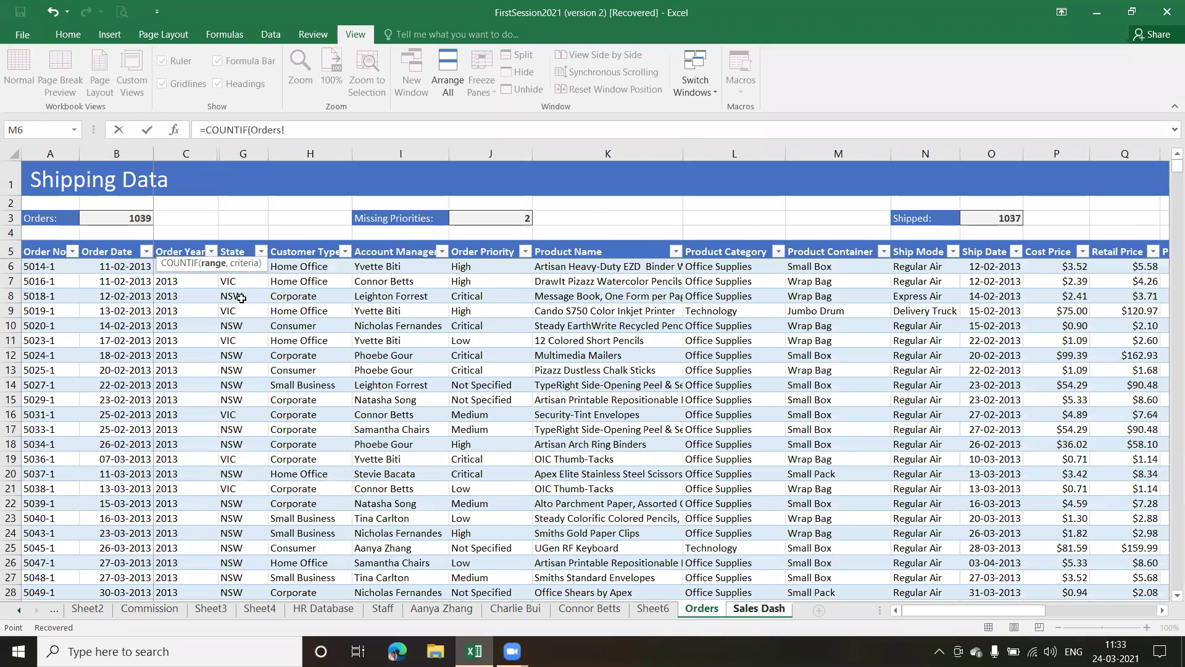
pyautogui.click(241, 298)
pyautogui.moveTo(241, 299); pyautogui.dragTo(242, 298)
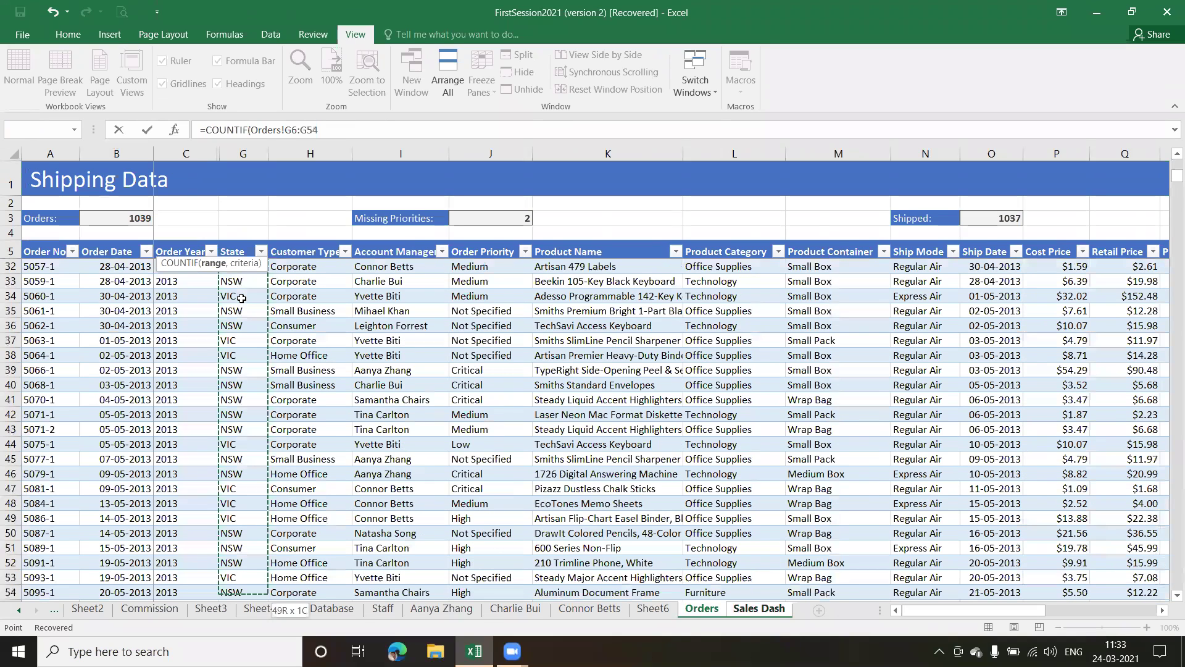
pyautogui.moveTo(242, 298); pyautogui.dragTo(242, 298)
pyautogui.press('Return')
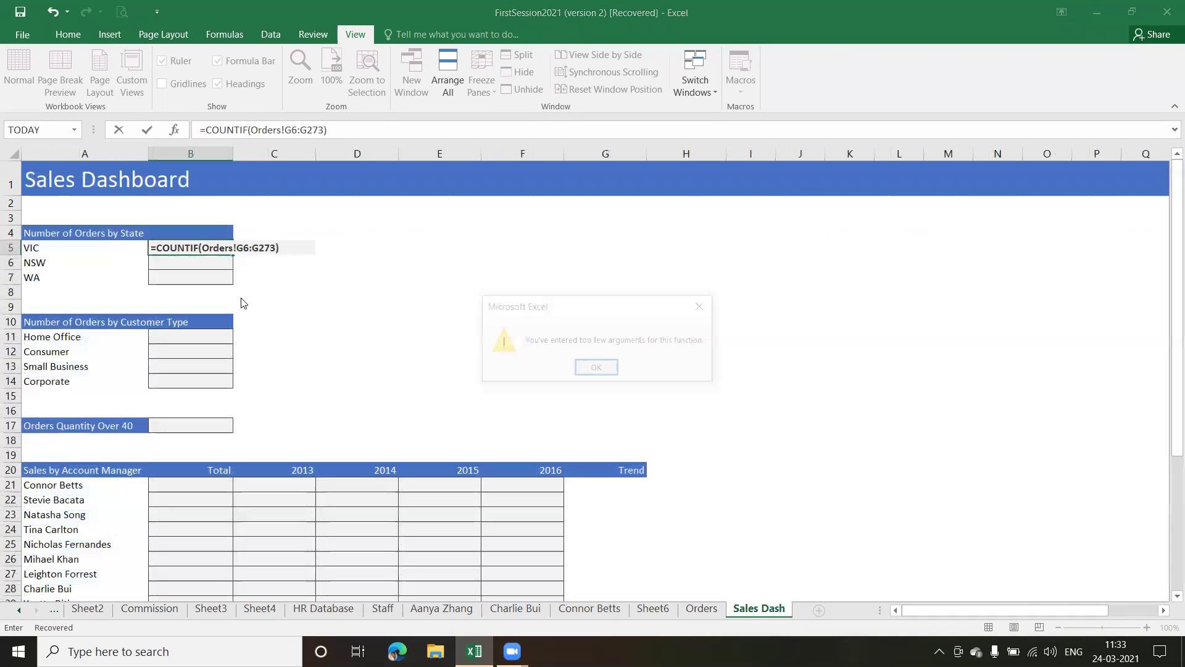
pyautogui.click(596, 368)
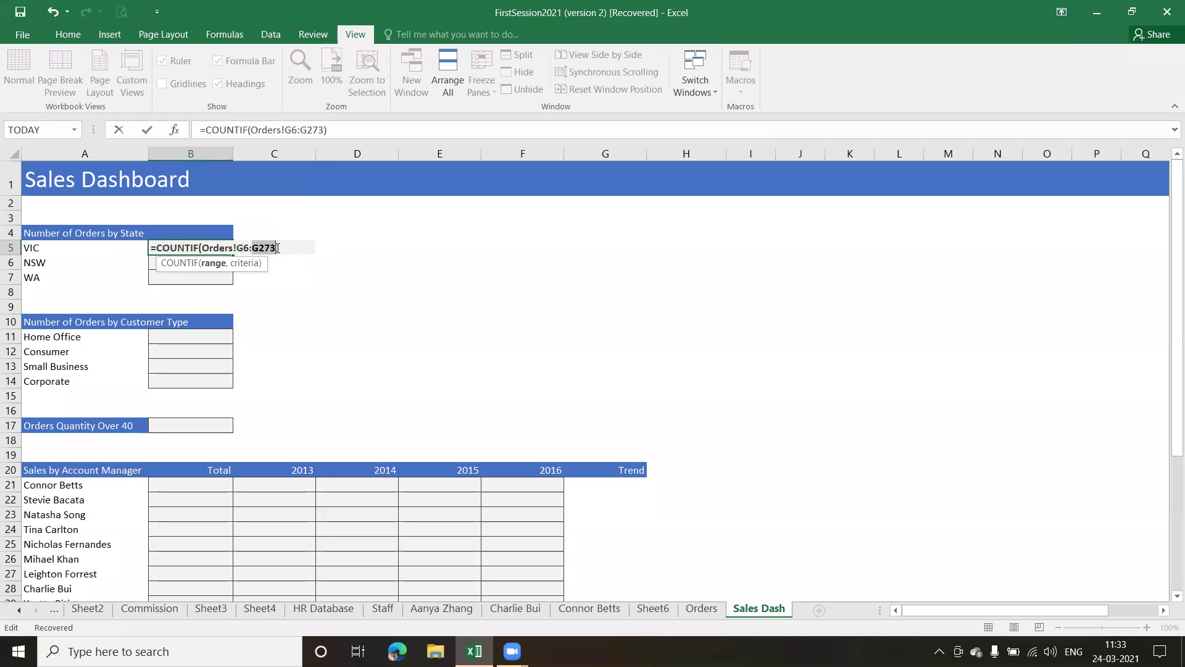
# - Delete the Orders!G6:G273 reference from the COUNTIF formula in B5
pyautogui.click(274, 247)
pyautogui.press('BackSpace')
pyautogui.press('BackSpace')
pyautogui.press('BackSpace')
pyautogui.press('BackSpace')
pyautogui.press('BackSpace')
pyautogui.press('BackSpace')
pyautogui.press('BackSpace')
pyautogui.press('BackSpace')
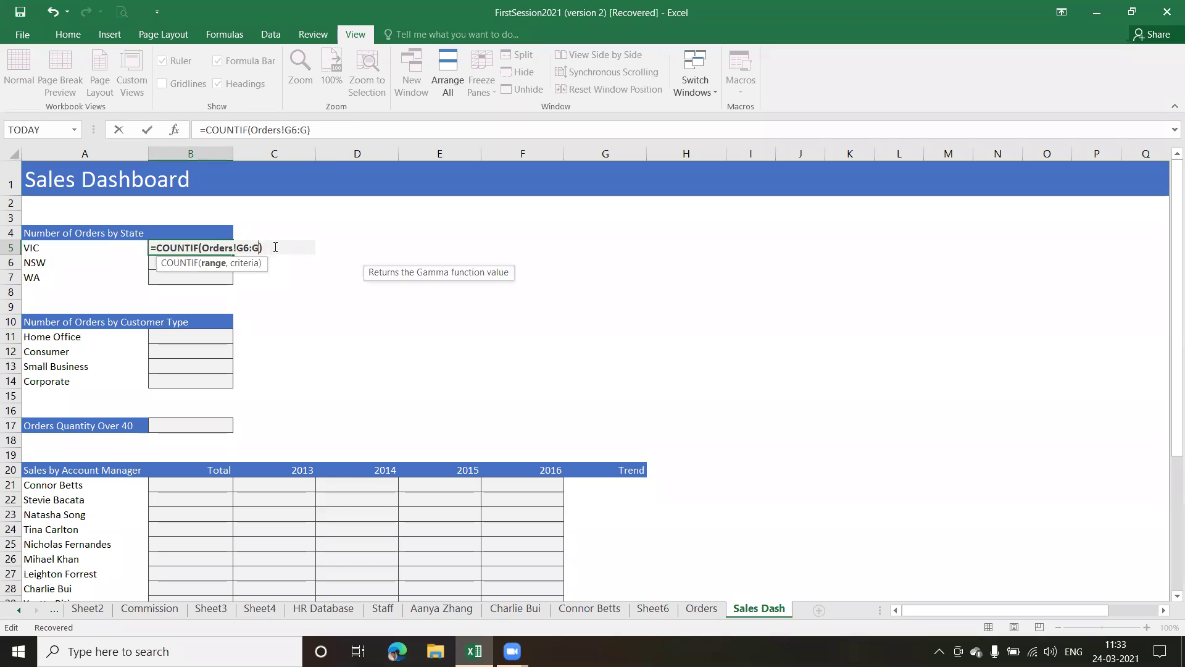
pyautogui.press('BackSpace')
pyautogui.press('BackSpace')
pyautogui.press('BackSpace')
pyautogui.press('BackSpace')
pyautogui.press('BackSpace')
pyautogui.press('BackSpace')
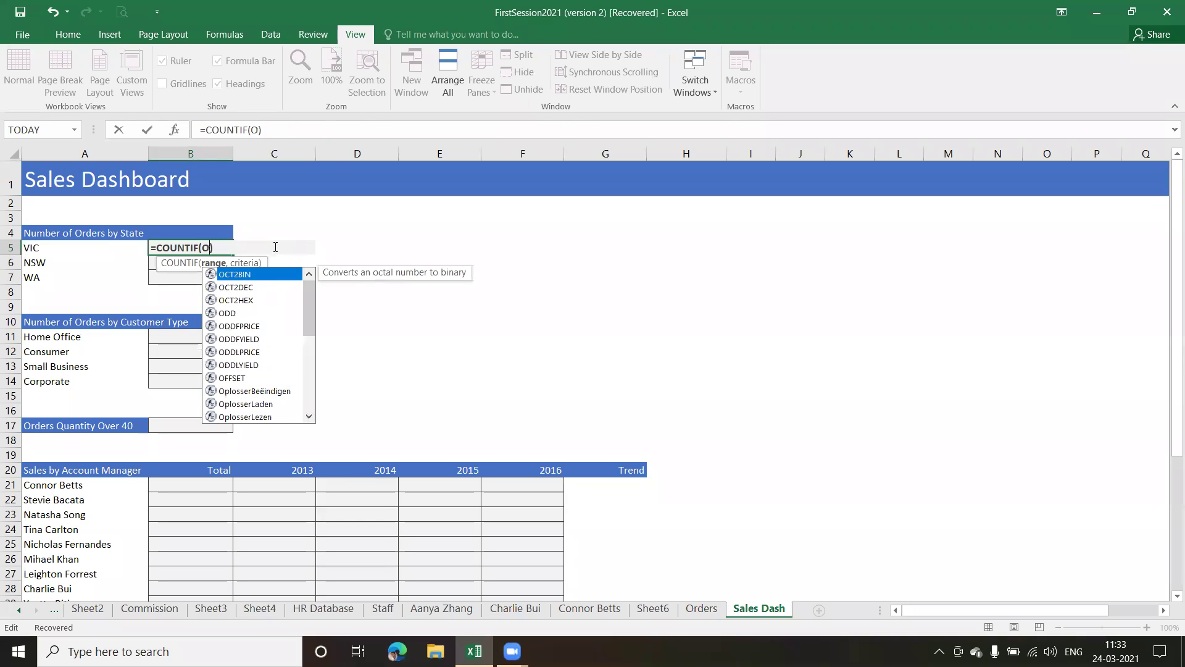
# - Complete B5's COUNTIF formula with the named range State as the range and cell A5 as the criteria
pyautogui.write('sta')
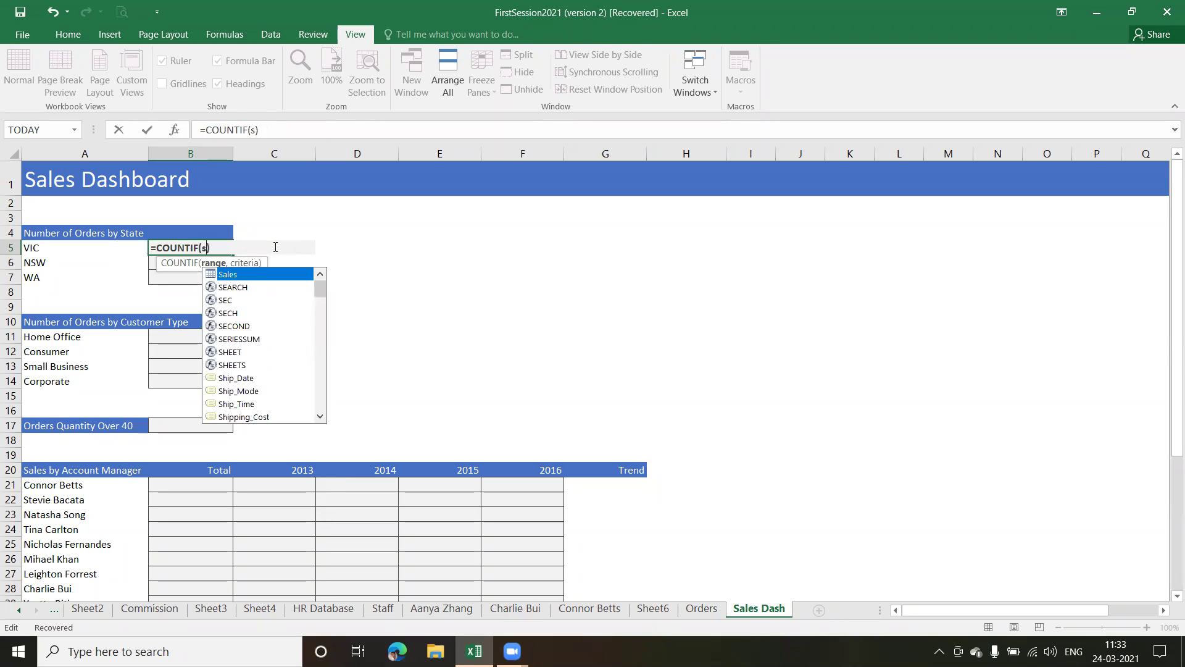
pyautogui.press('Down')
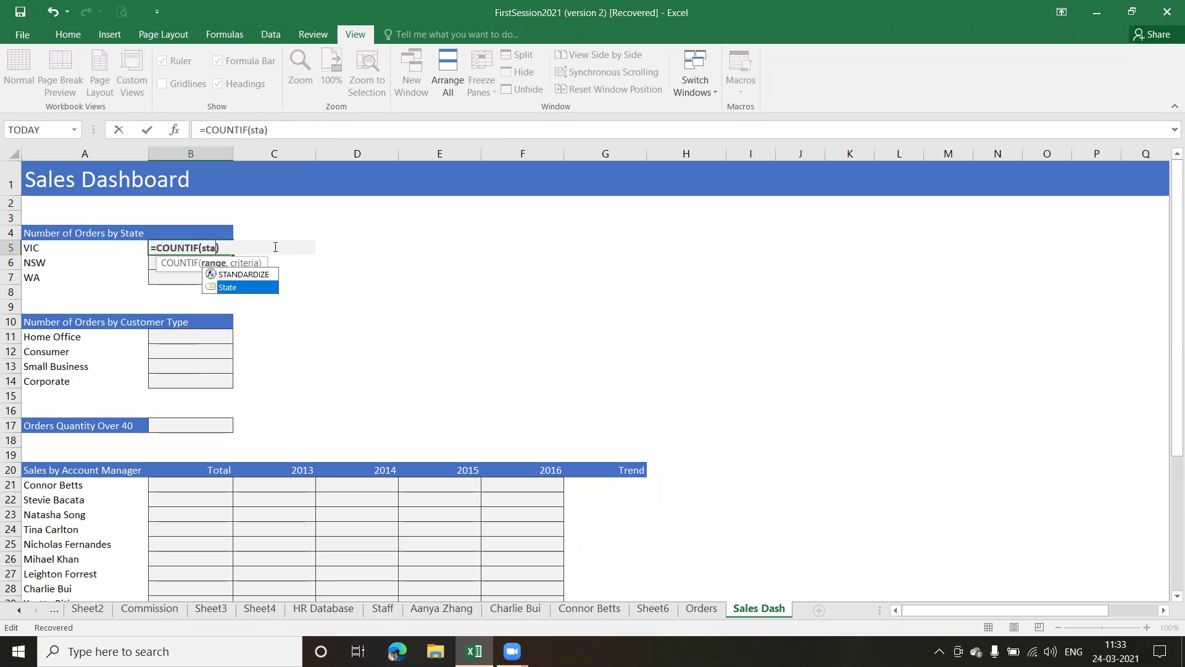
pyautogui.press('Tab')
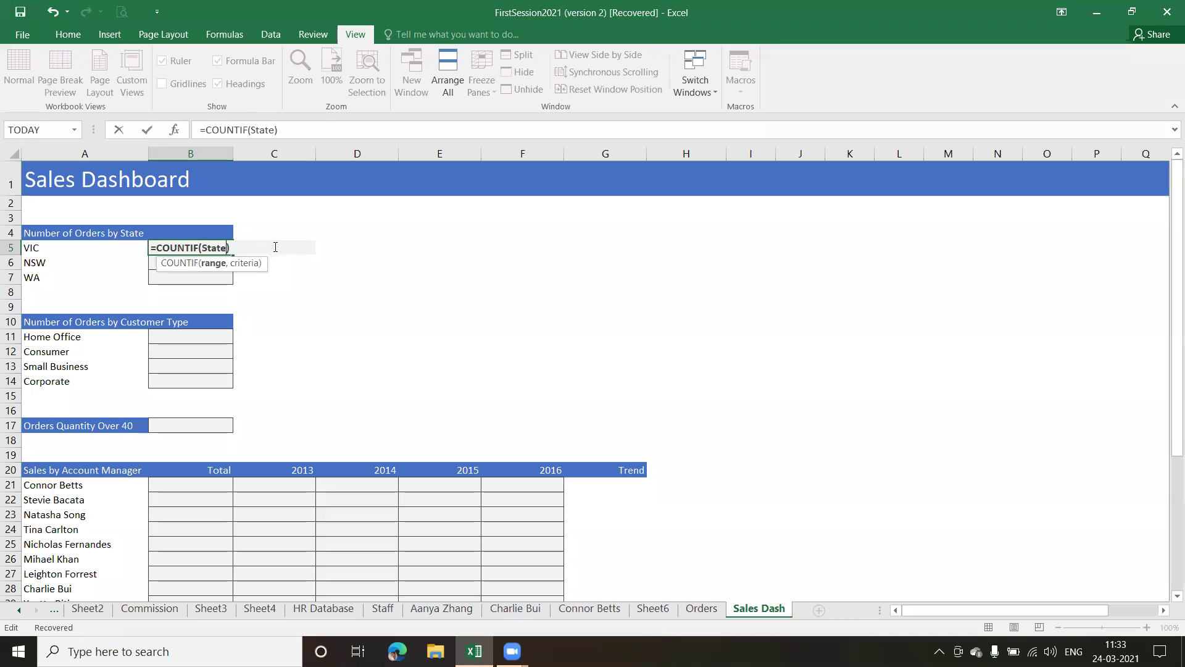
pyautogui.write(',')
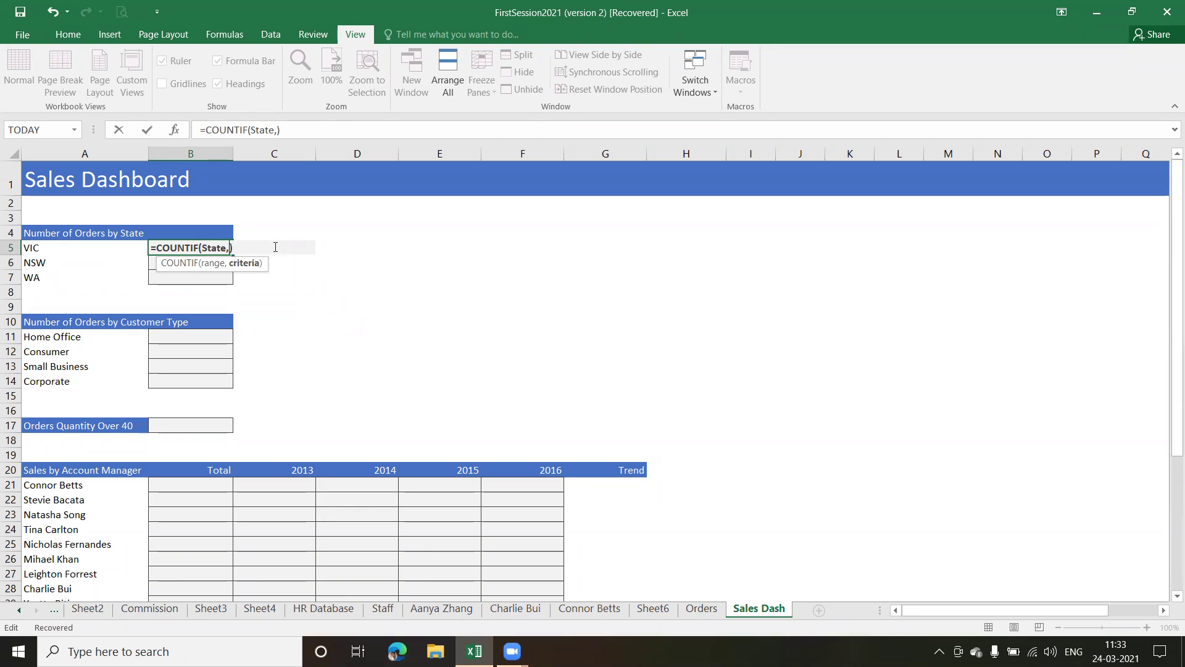
pyautogui.click(67, 248)
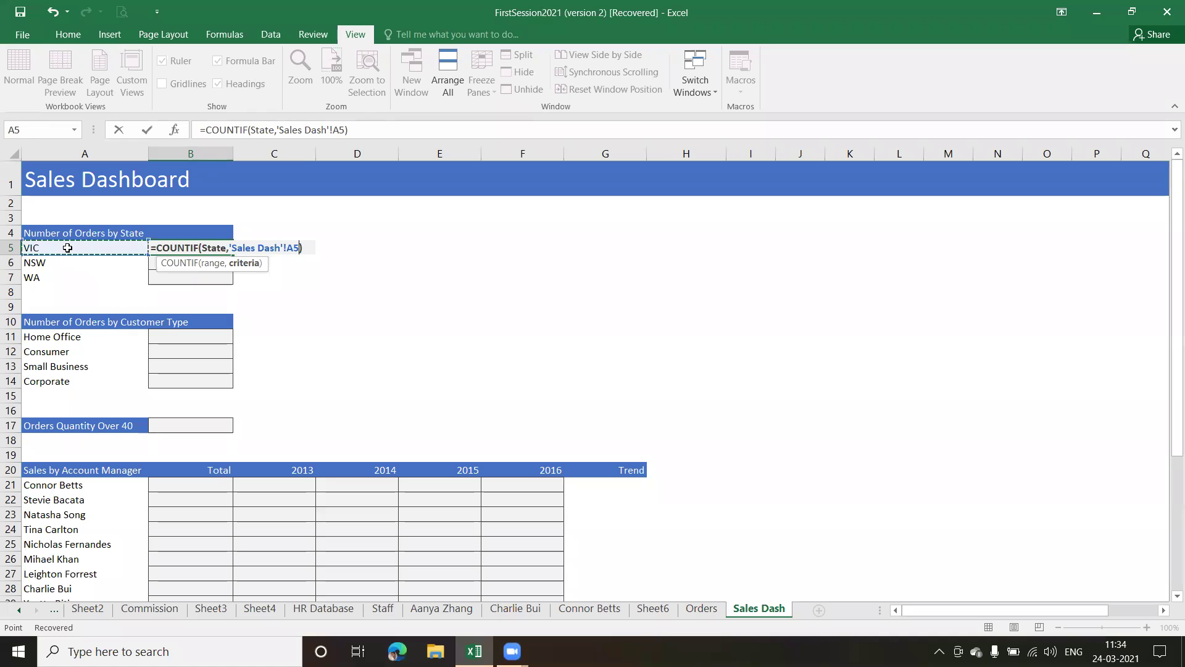
pyautogui.press('Return')
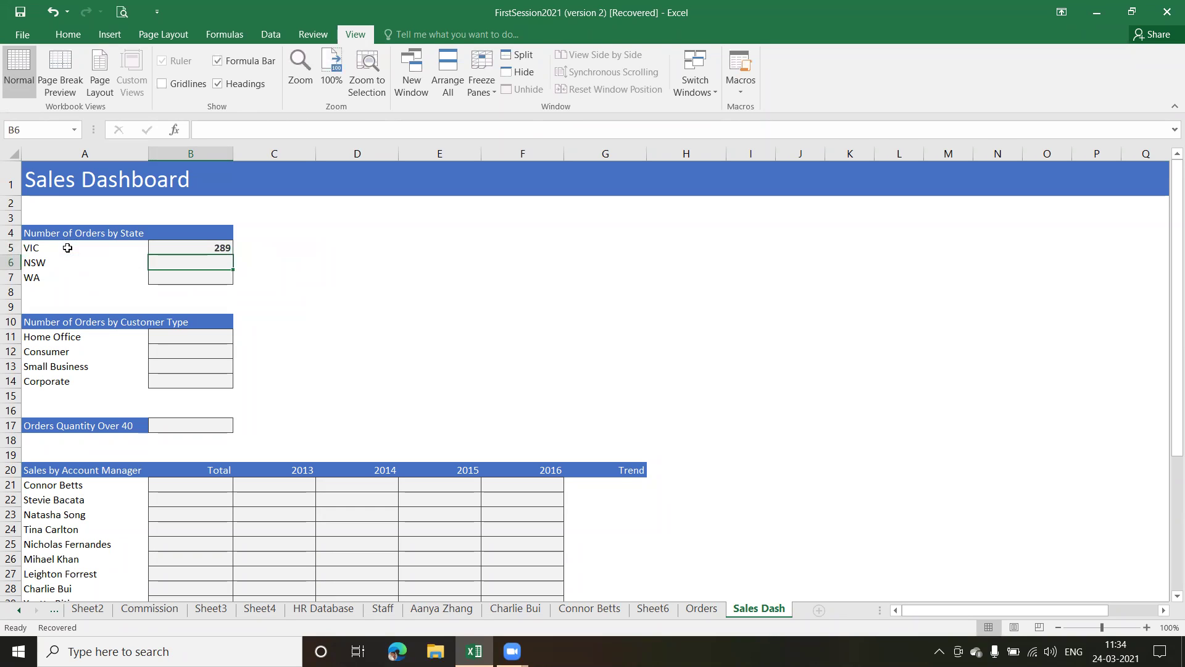
# - Fill the COUNTIF formula from B5 down to B7 for NSW and WA, and check the formulas in B6 and B5
pyautogui.click(220, 244)
pyautogui.moveTo(232, 255); pyautogui.dragTo(233, 284)
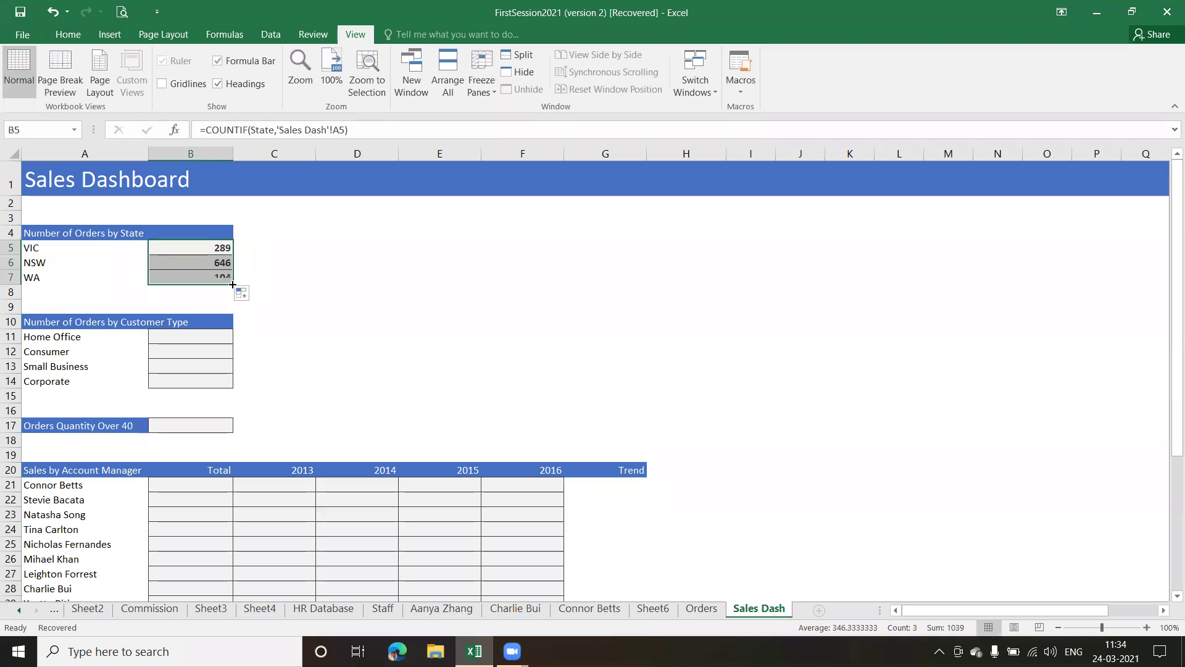
pyautogui.click(187, 263)
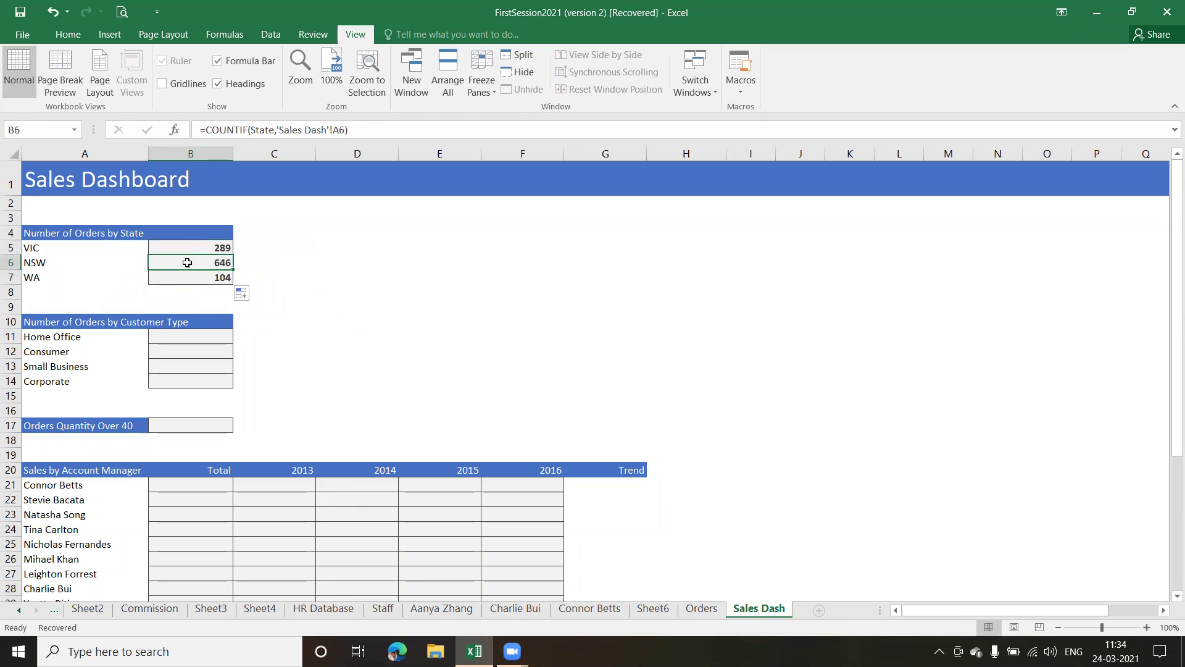
pyautogui.click(187, 248)
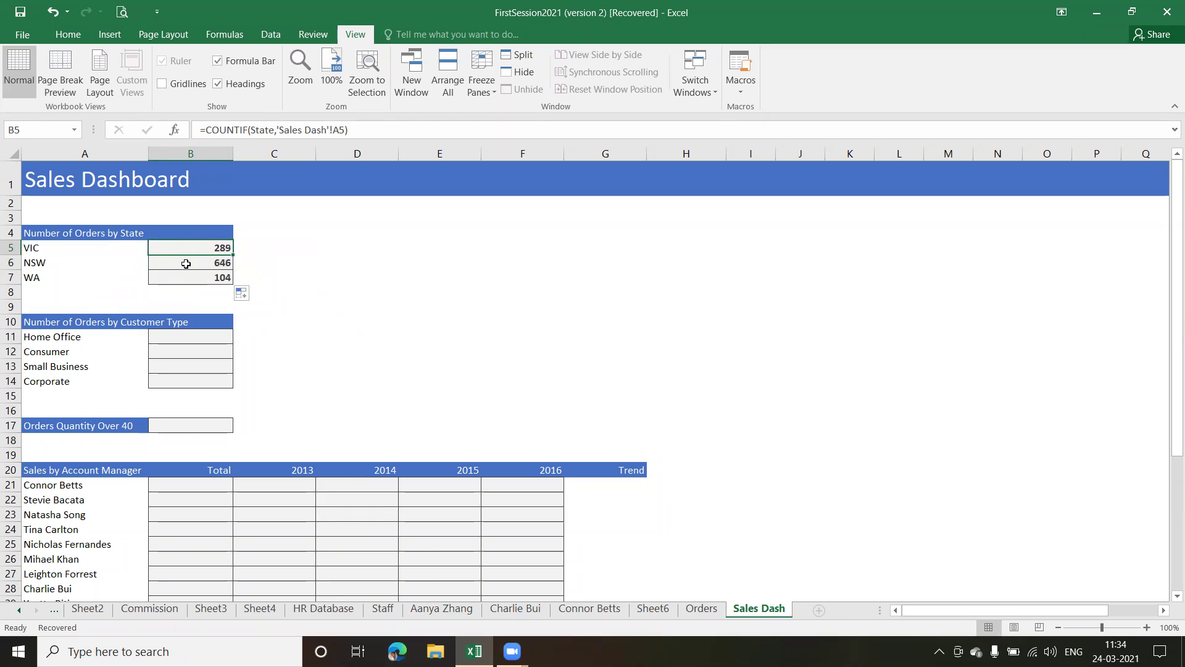
# - Check the COUNTIF formulas in B7 and B5 and the VIC criteria cell A5
pyautogui.click(183, 278)
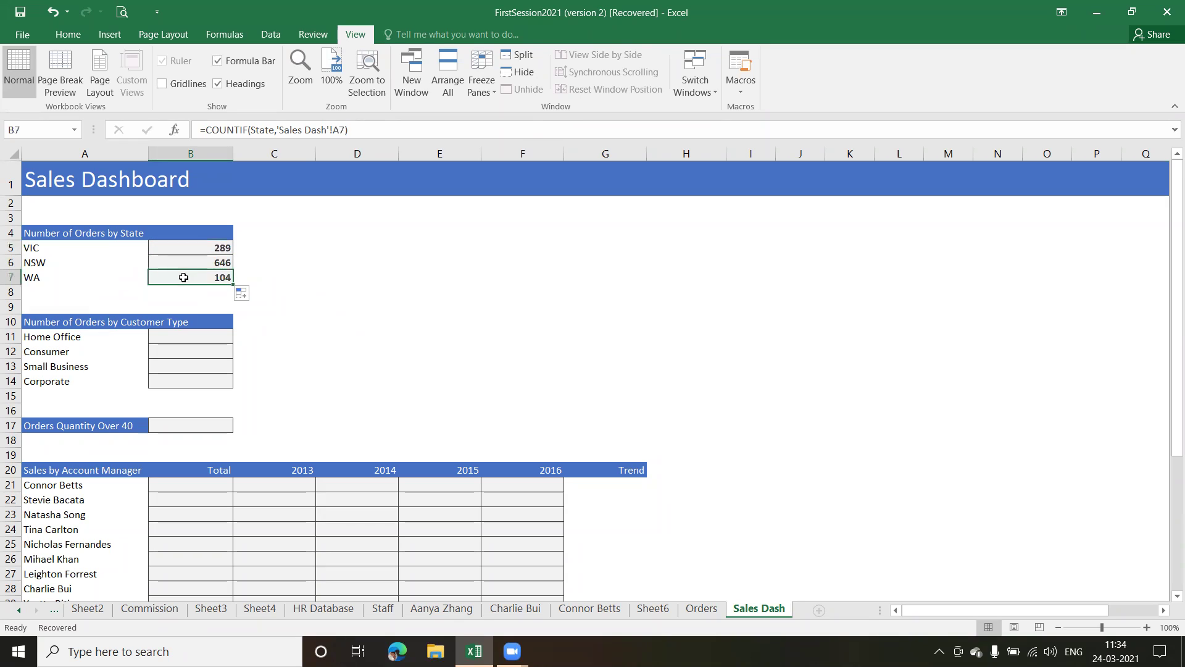
pyautogui.click(69, 247)
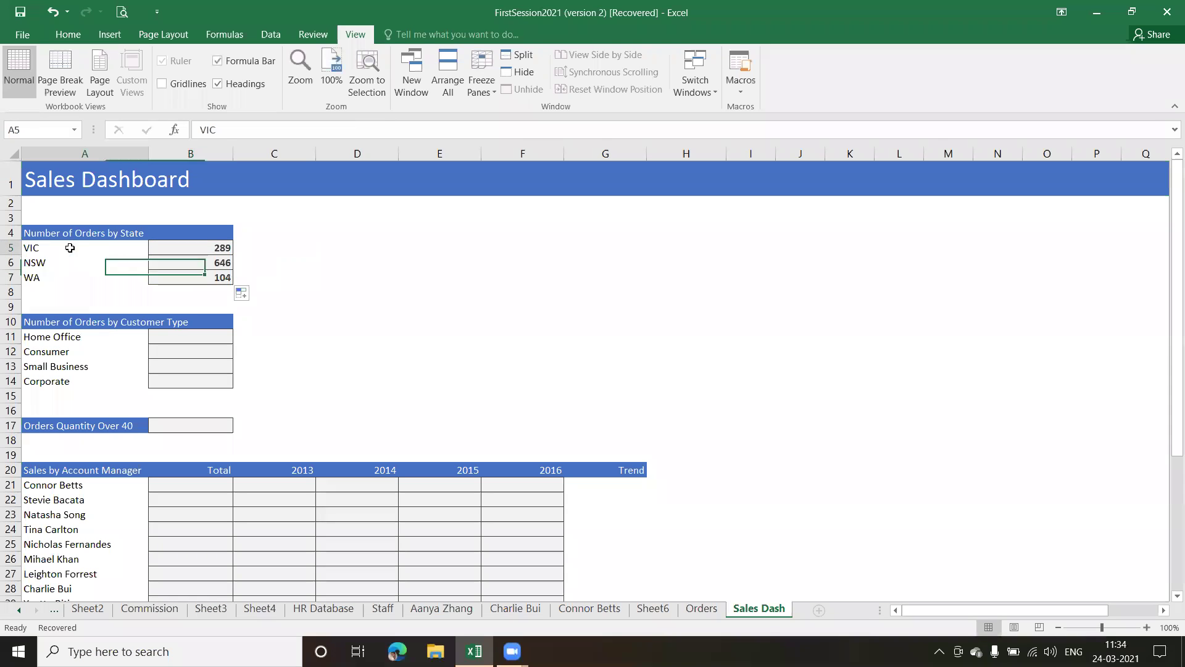
pyautogui.click(168, 249)
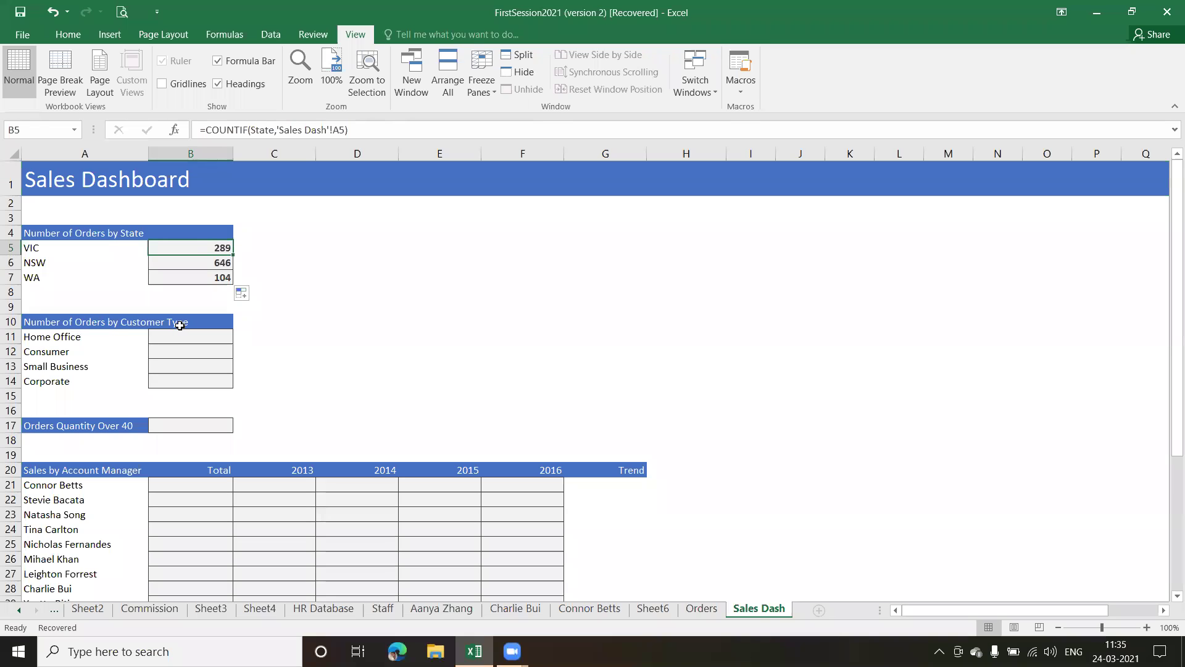
# - Enter a COUNTIF formula in B11 with the named range Customer_Type as the range and cell A11 as the criteria
pyautogui.click(200, 337)
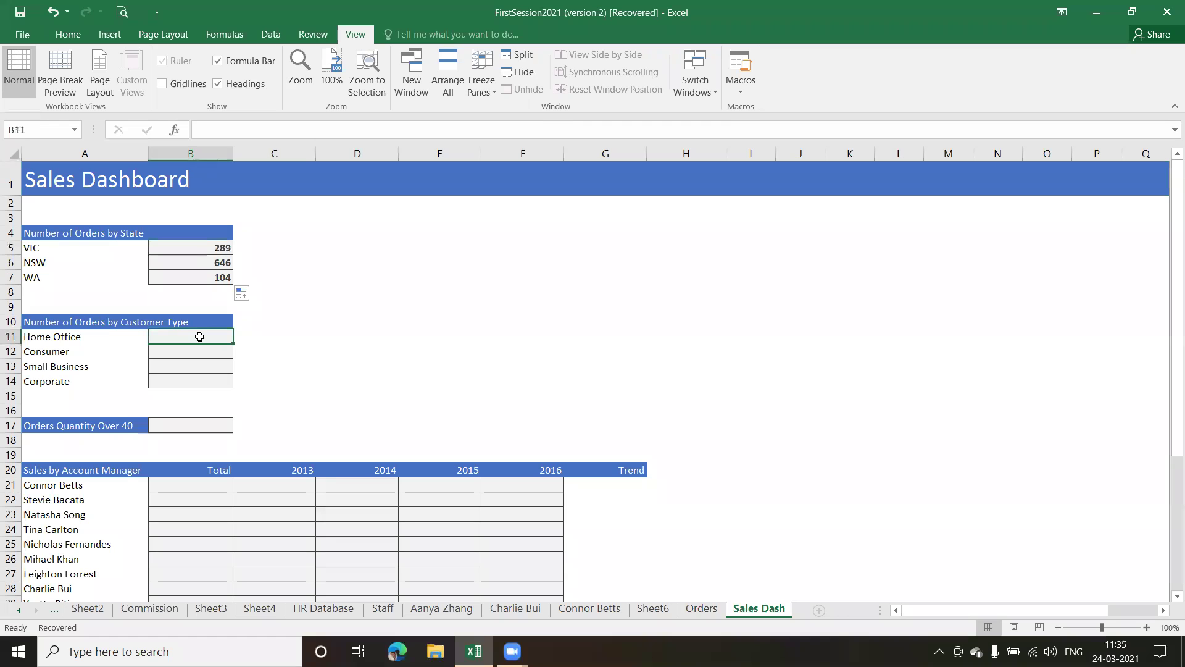
pyautogui.write('=count')
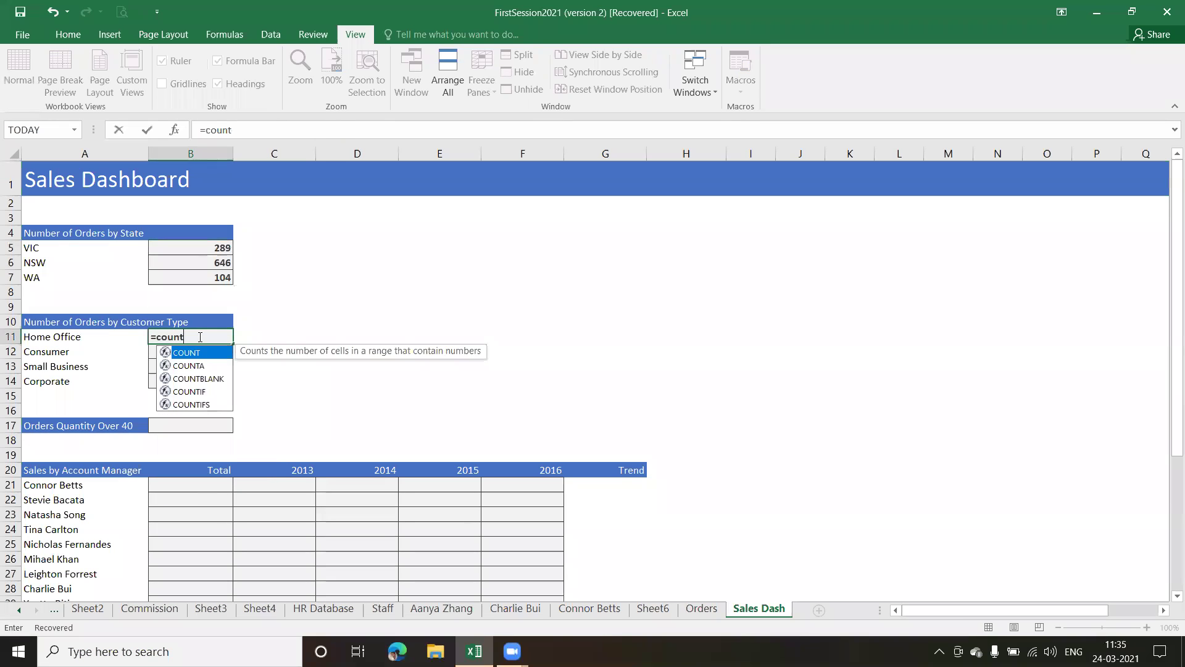
pyautogui.press('Down')
pyautogui.press('Down')
pyautogui.press('Down')
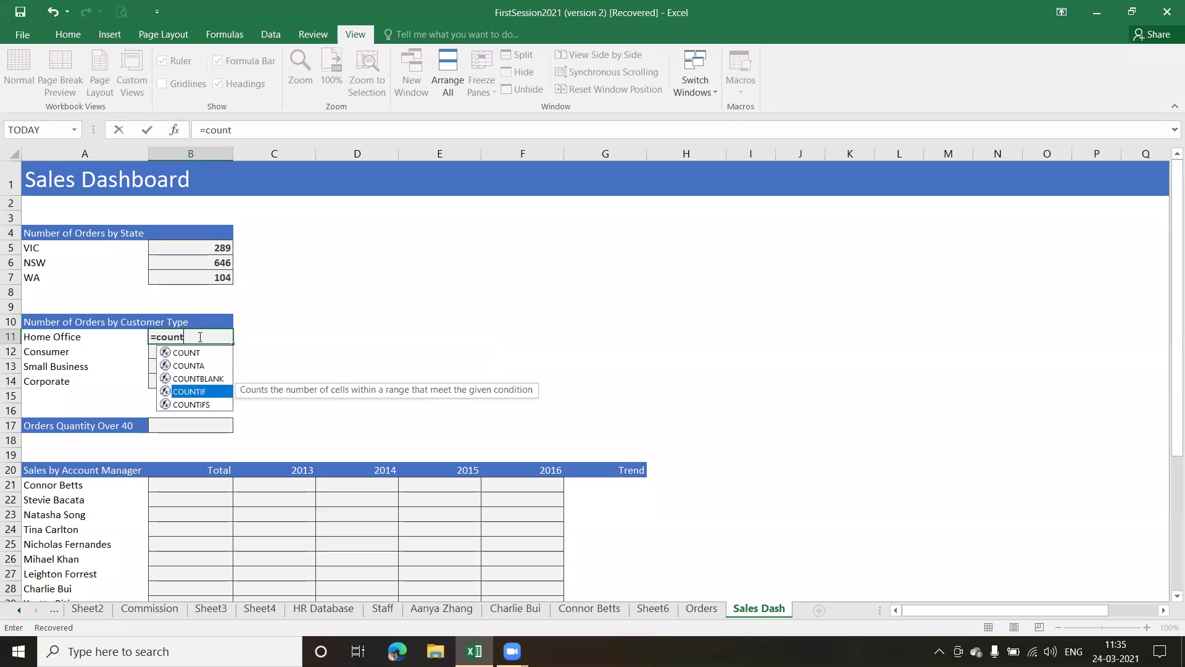
pyautogui.press('Tab')
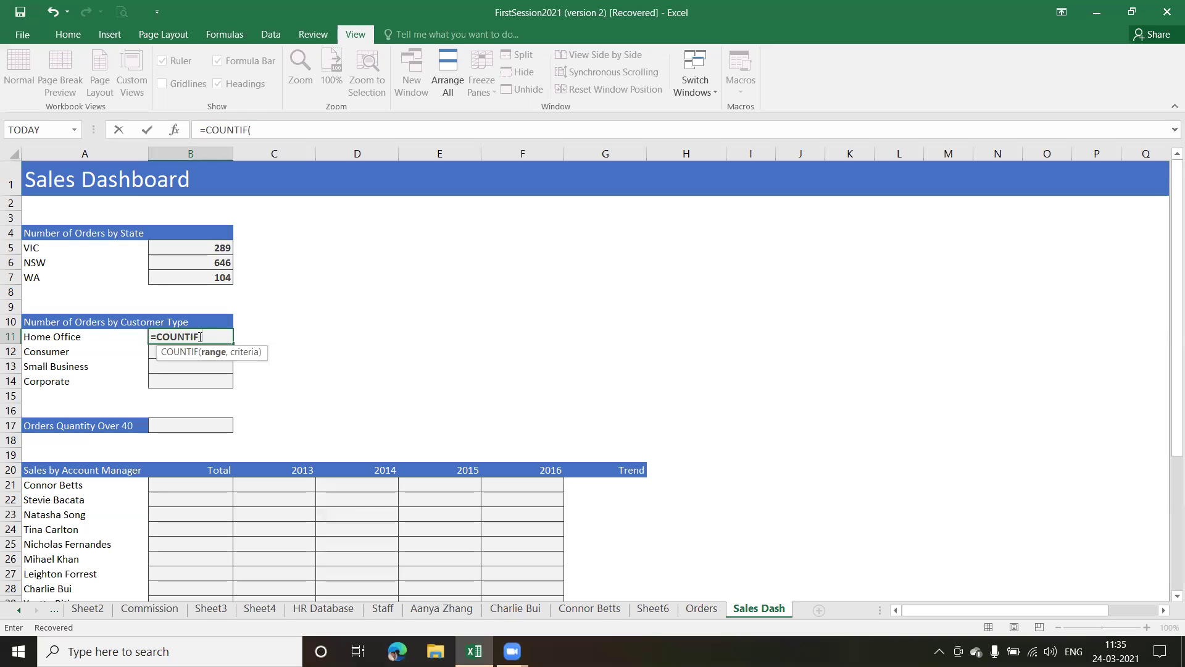
pyautogui.write('c')
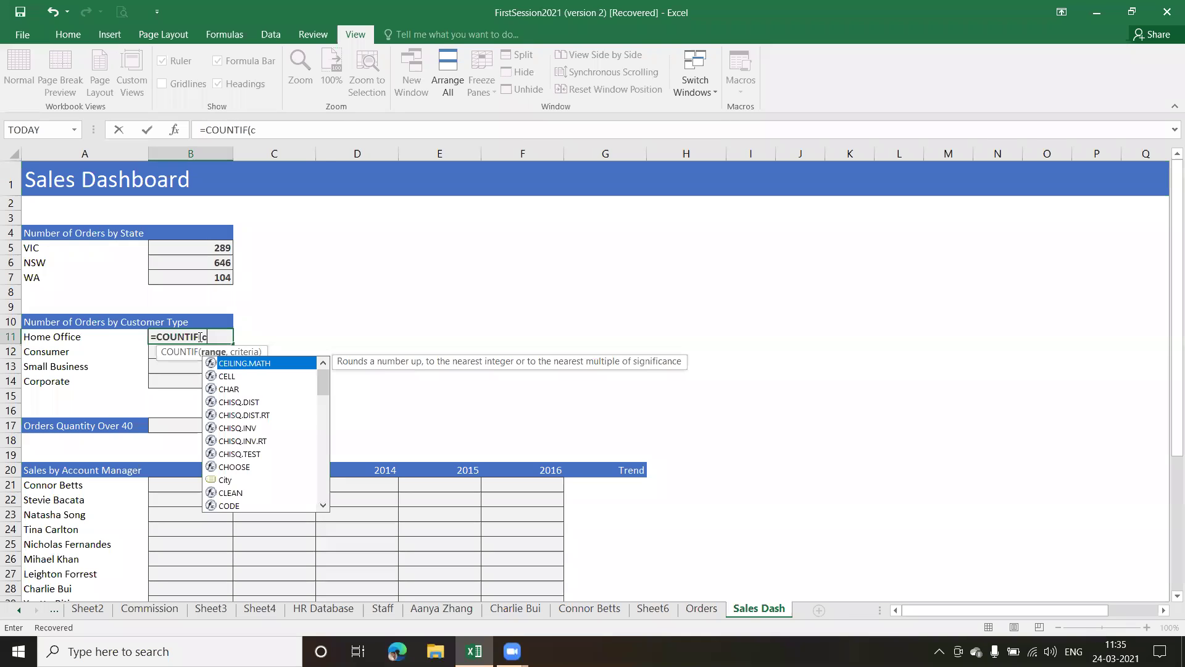
pyautogui.write('us')
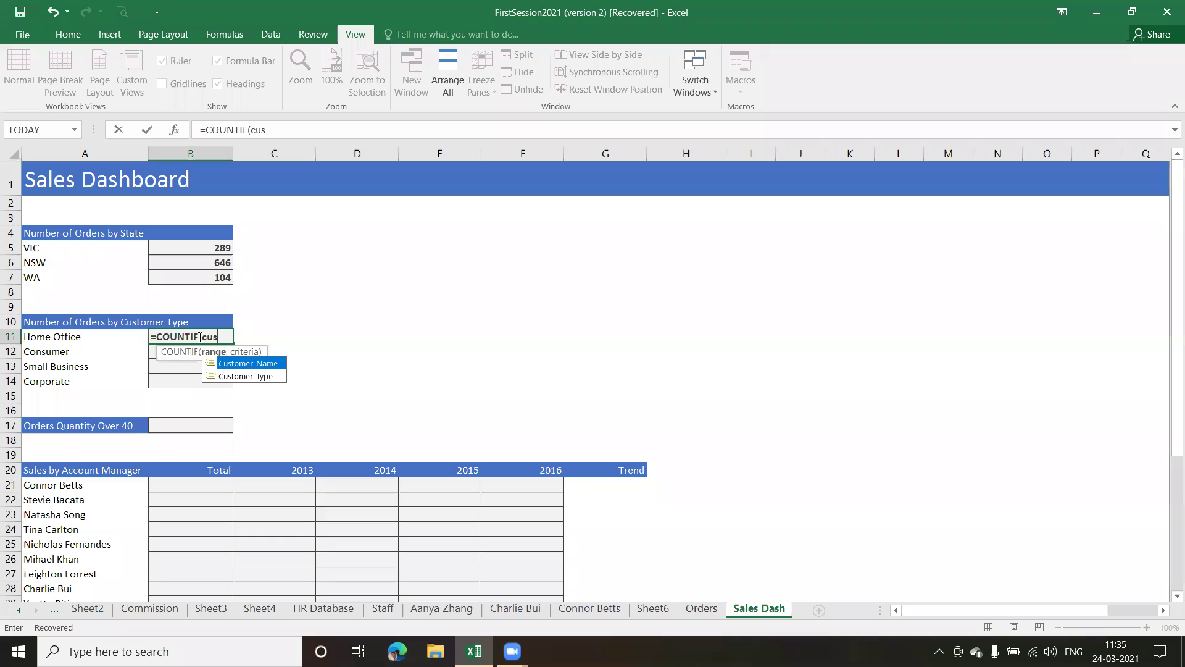
pyautogui.press('Down')
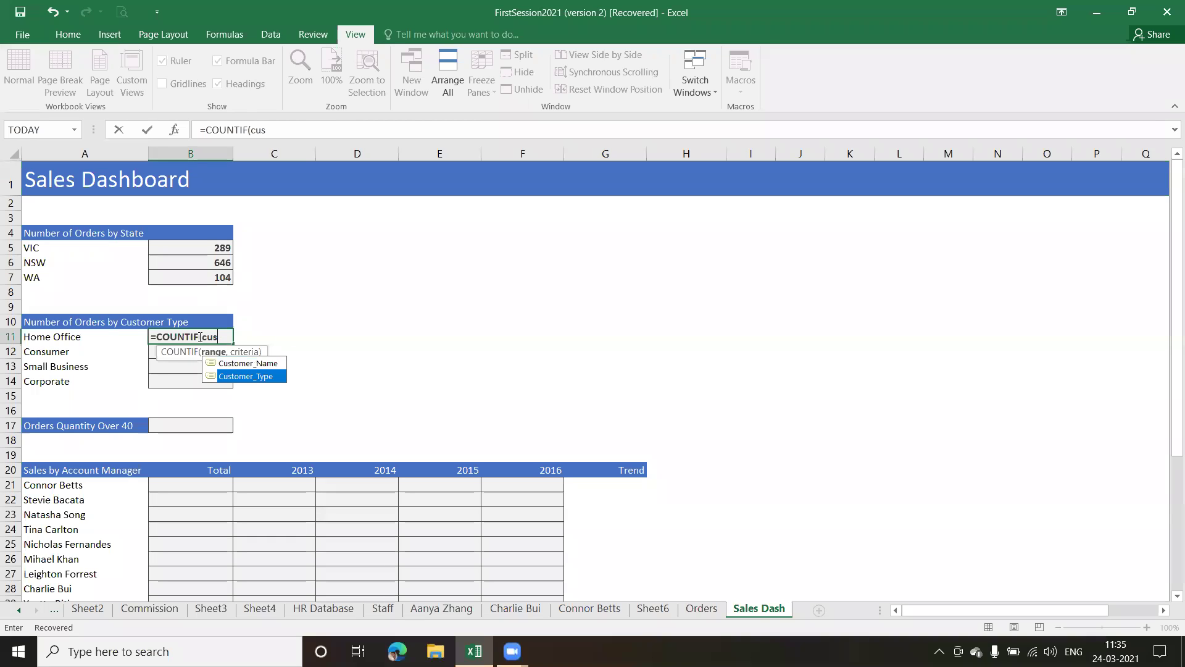
pyautogui.press('Tab')
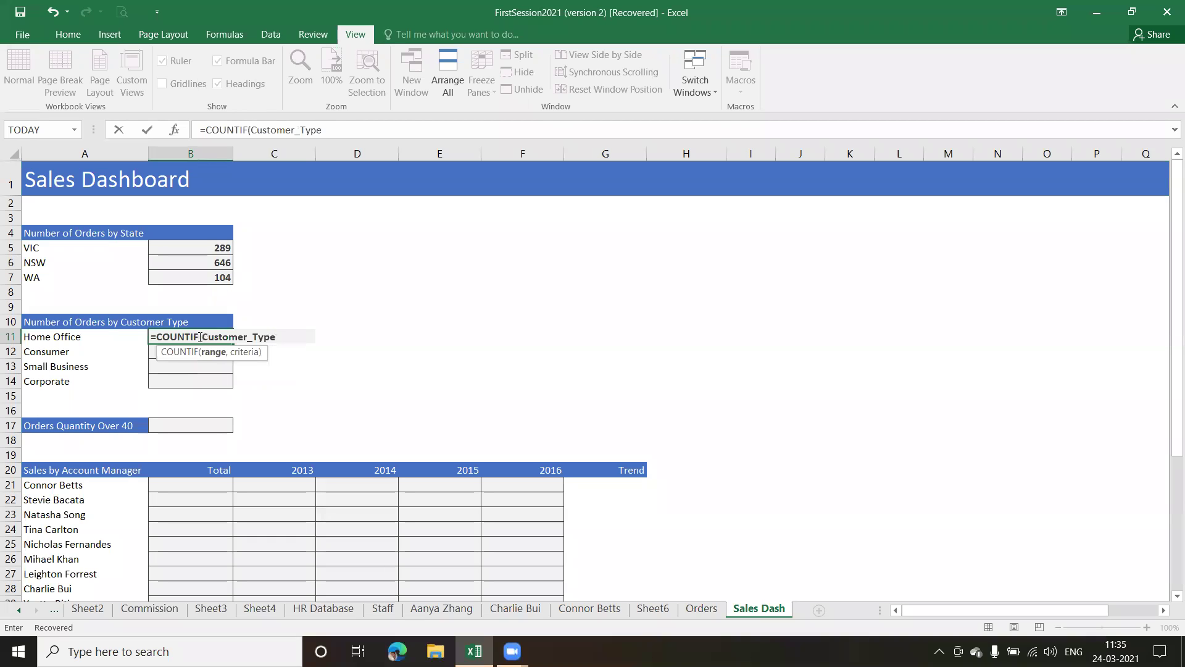
pyautogui.write(',A11')
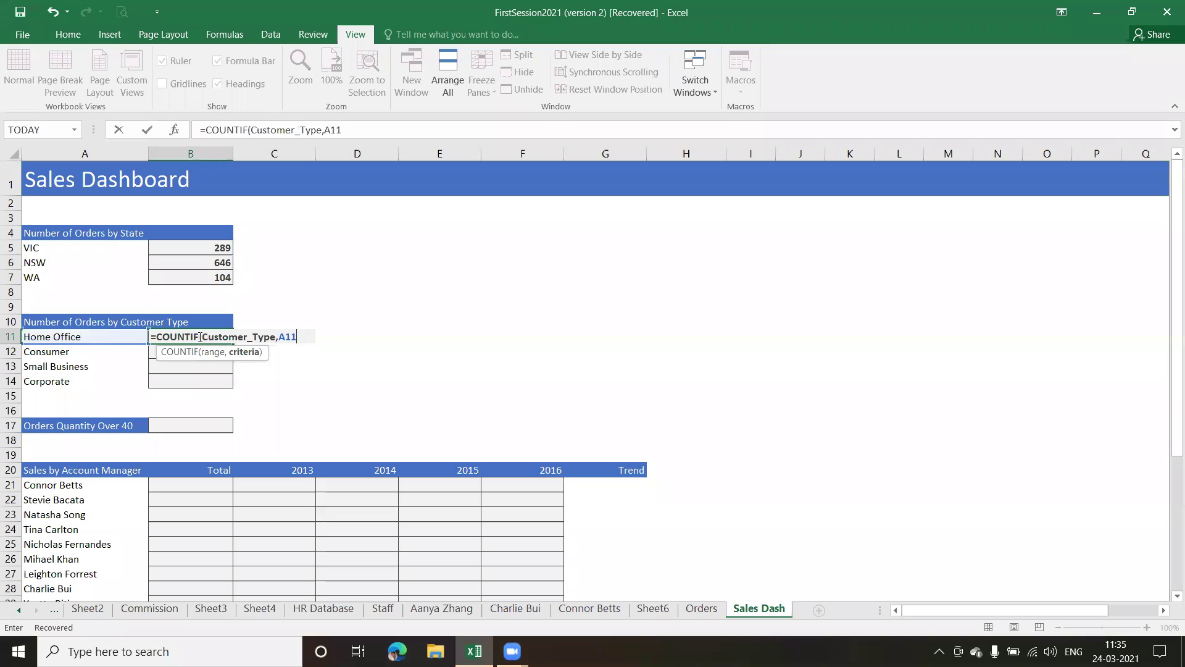
pyautogui.press('Return')
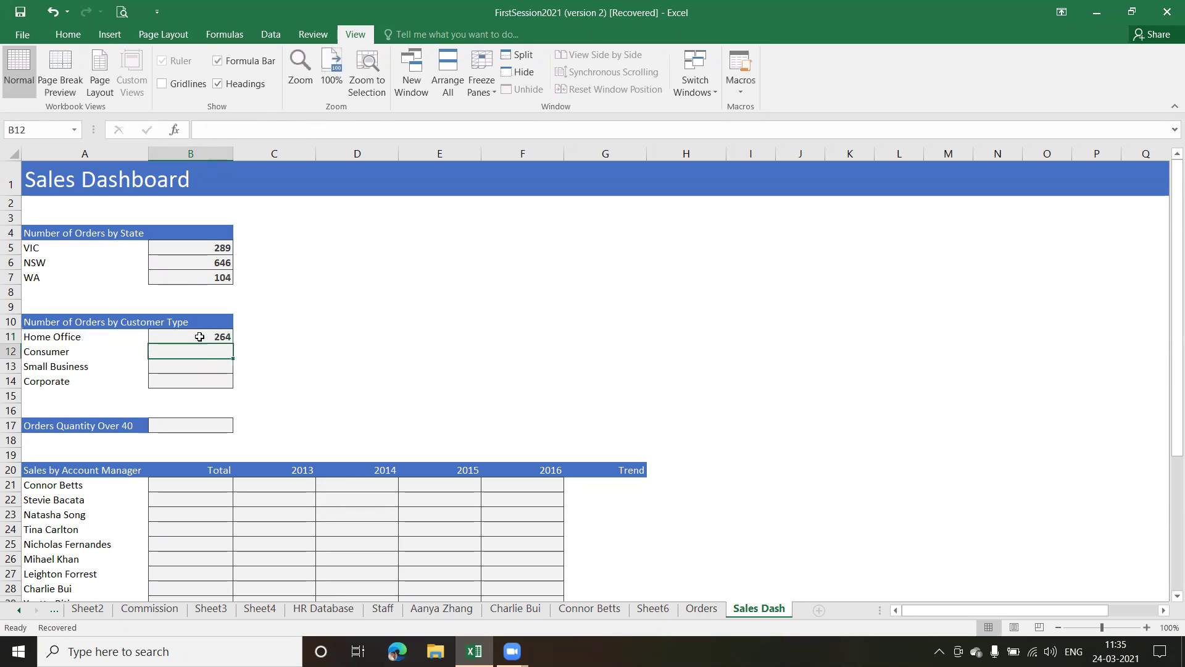